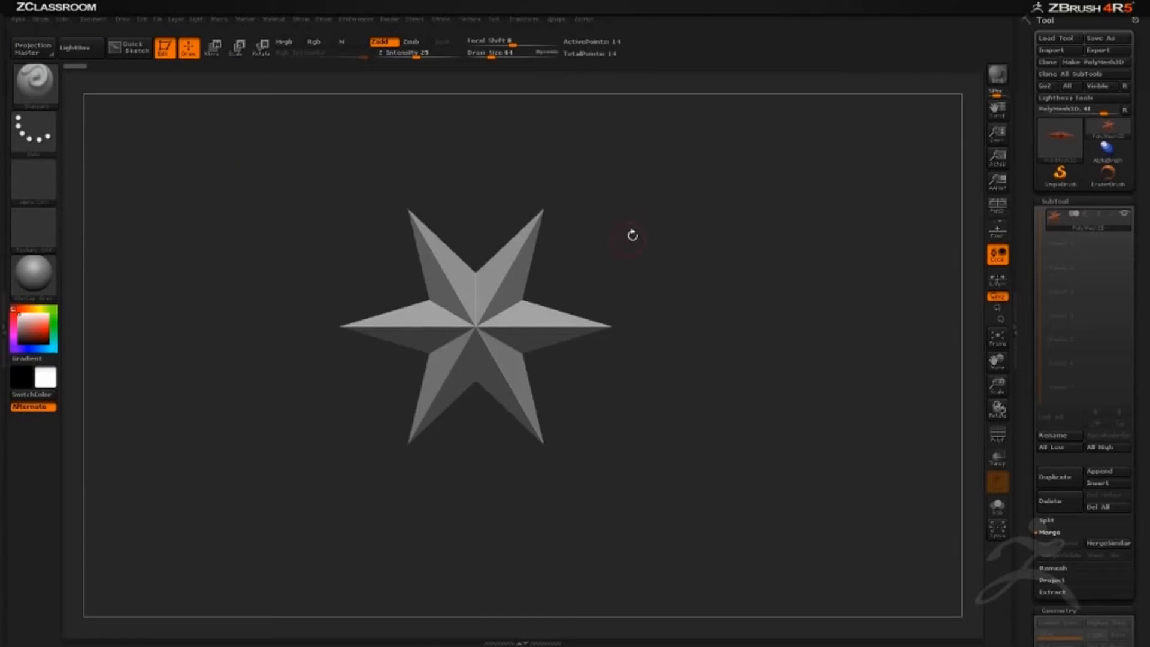
- Load the PolySphere tool from the LightBox library in place of the star mesh
mouse_move(631, 234)
left_mouse_down()
mouse_move(660, 197)
mouse_move(632, 222)
left_mouse_up()
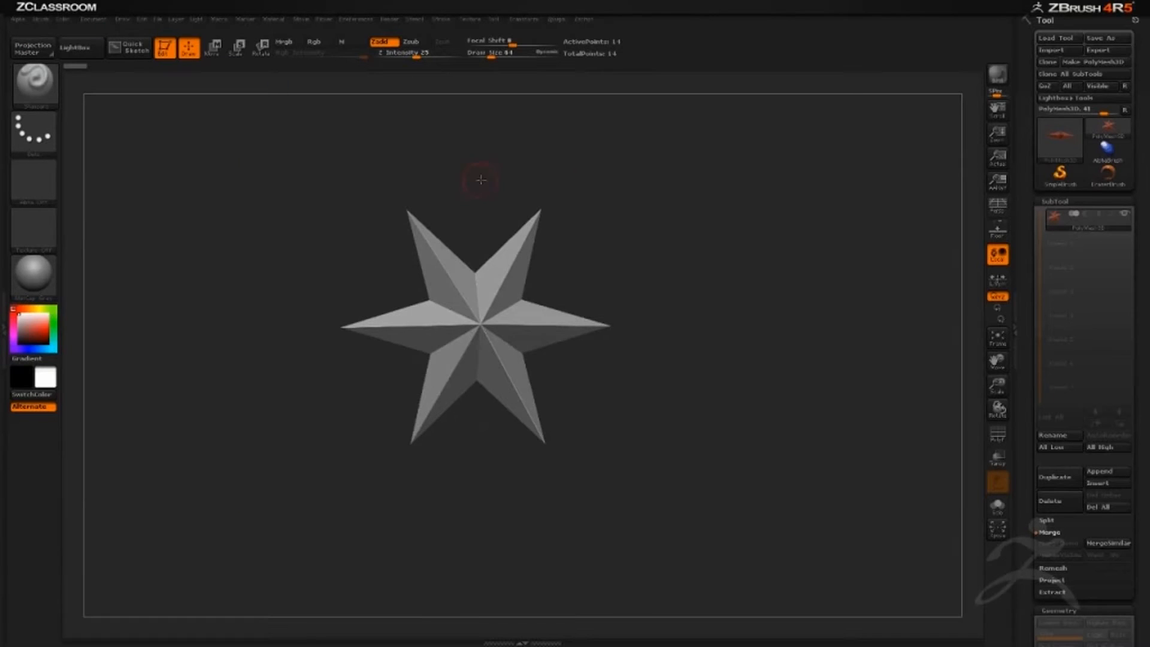
left_click_drag(478, 196, 498, 222)
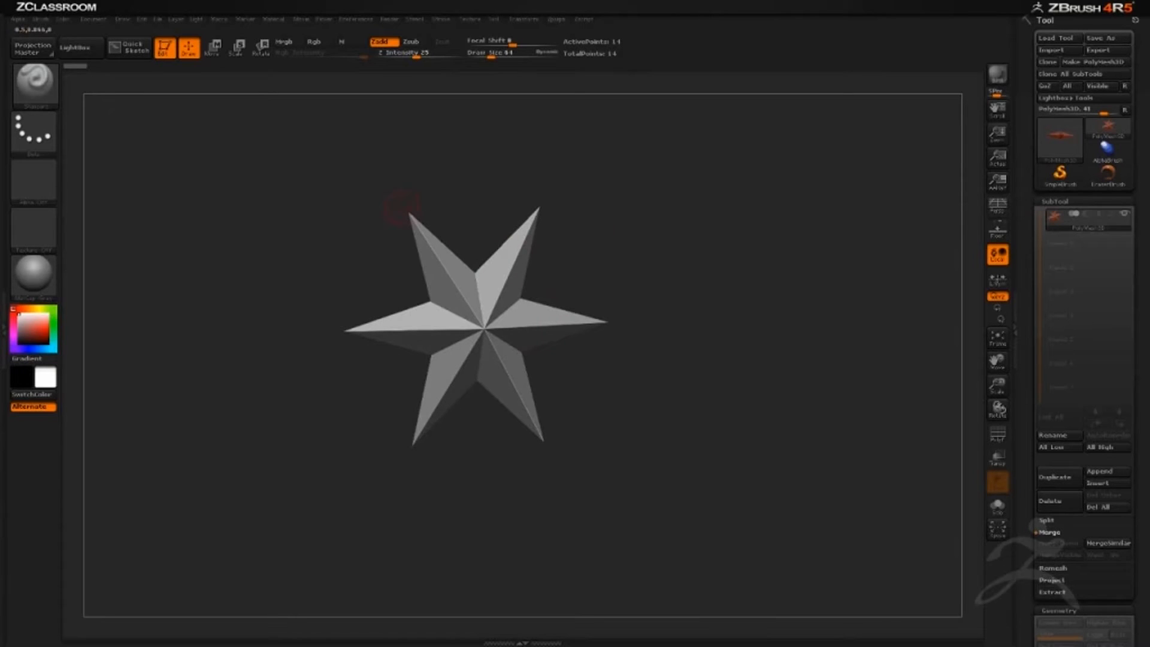
key("comma")
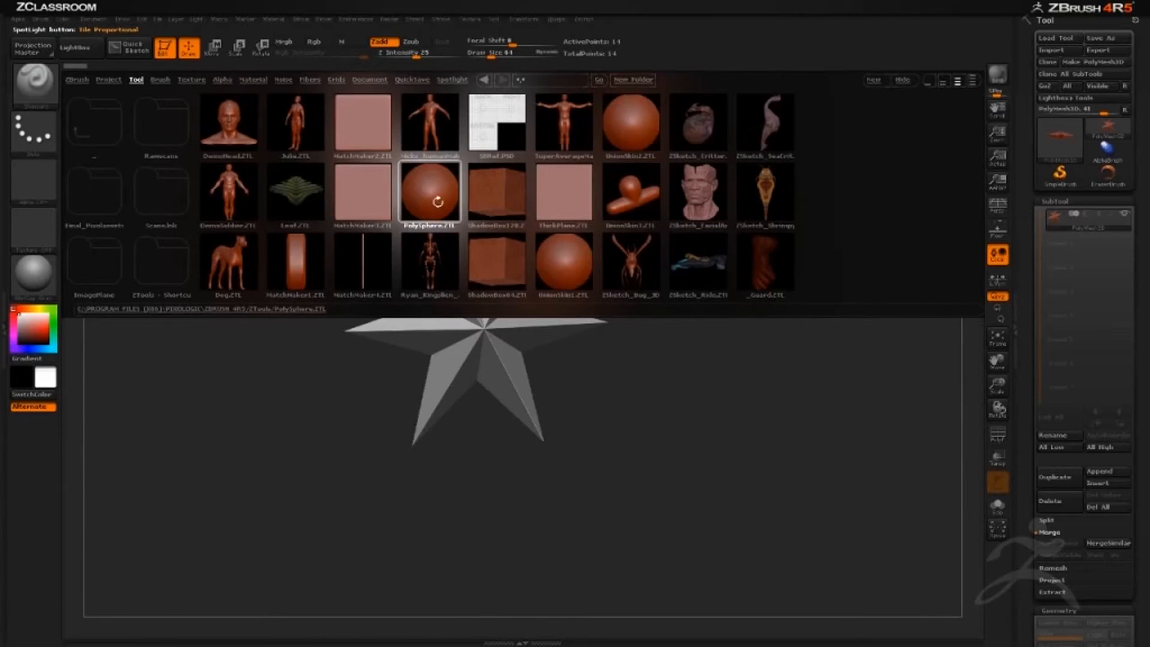
double_click(437, 203)
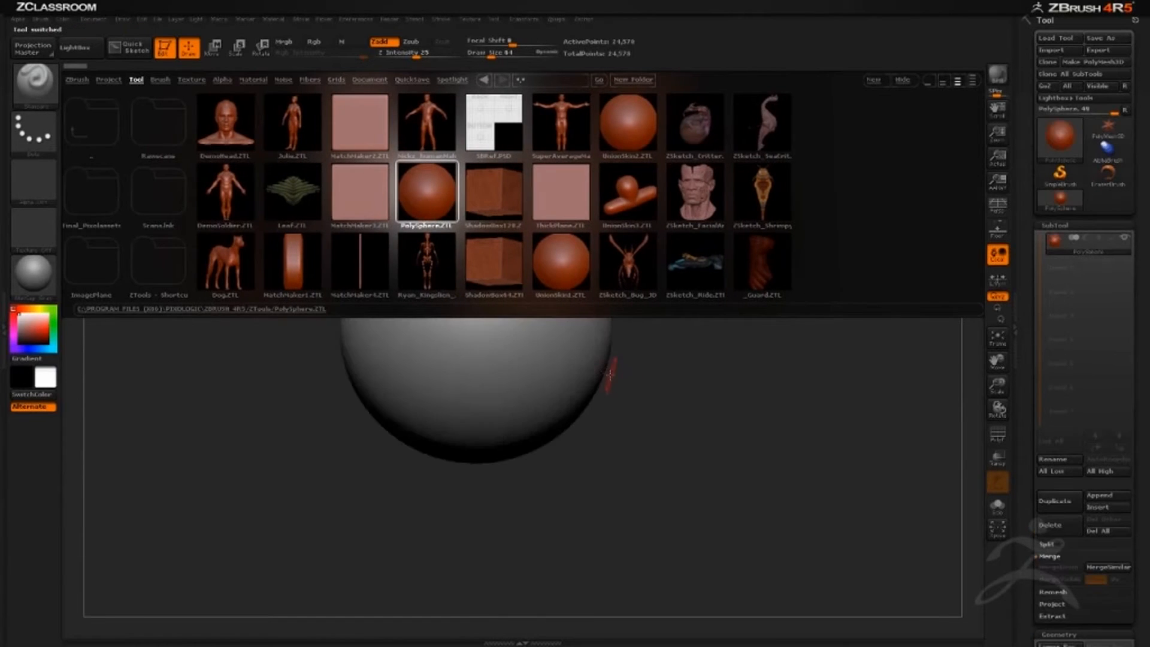
key("comma")
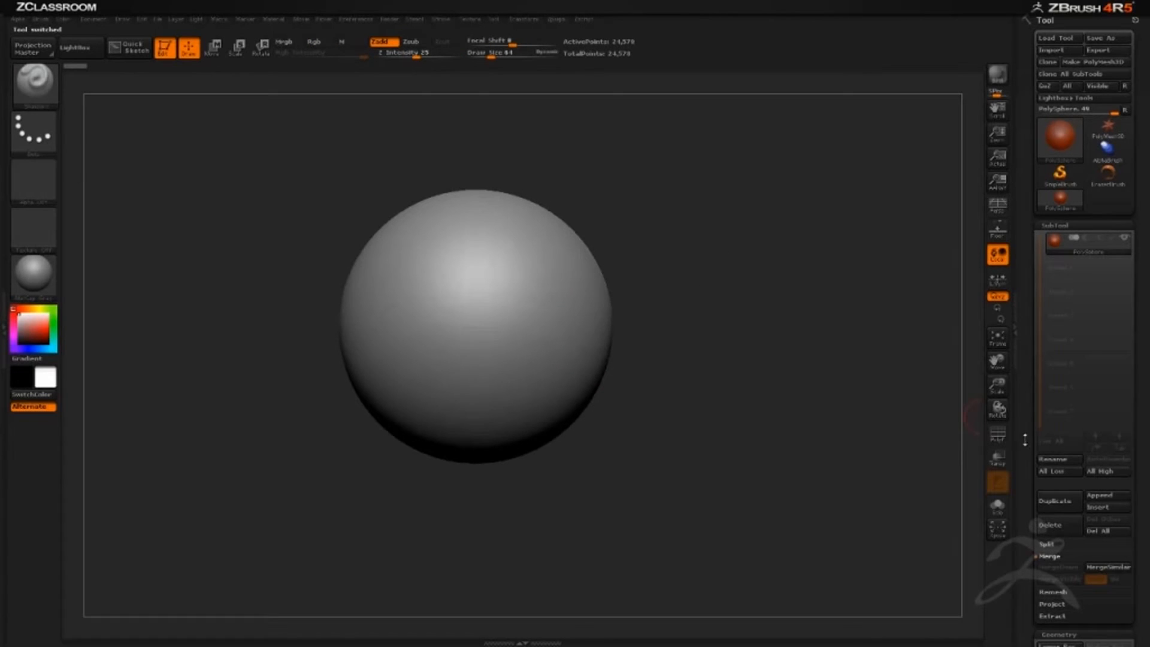
- Lower the PolySphere to subdivision level 1 and delete its higher subdivision levels
left_click(1059, 635)
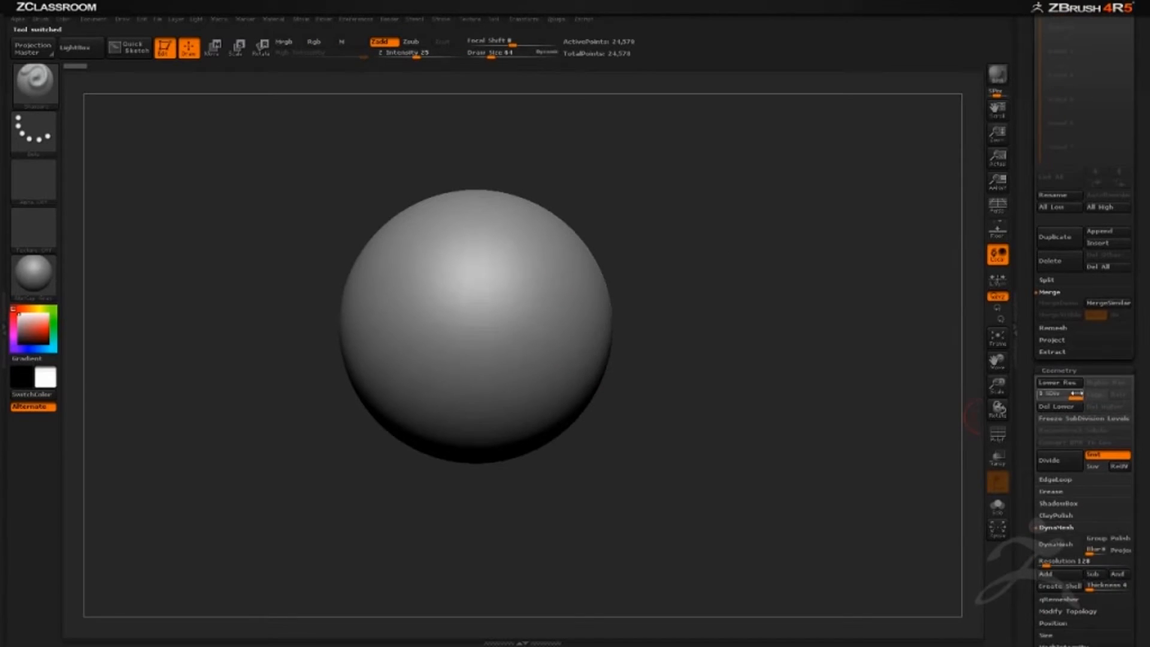
left_click(1044, 395)
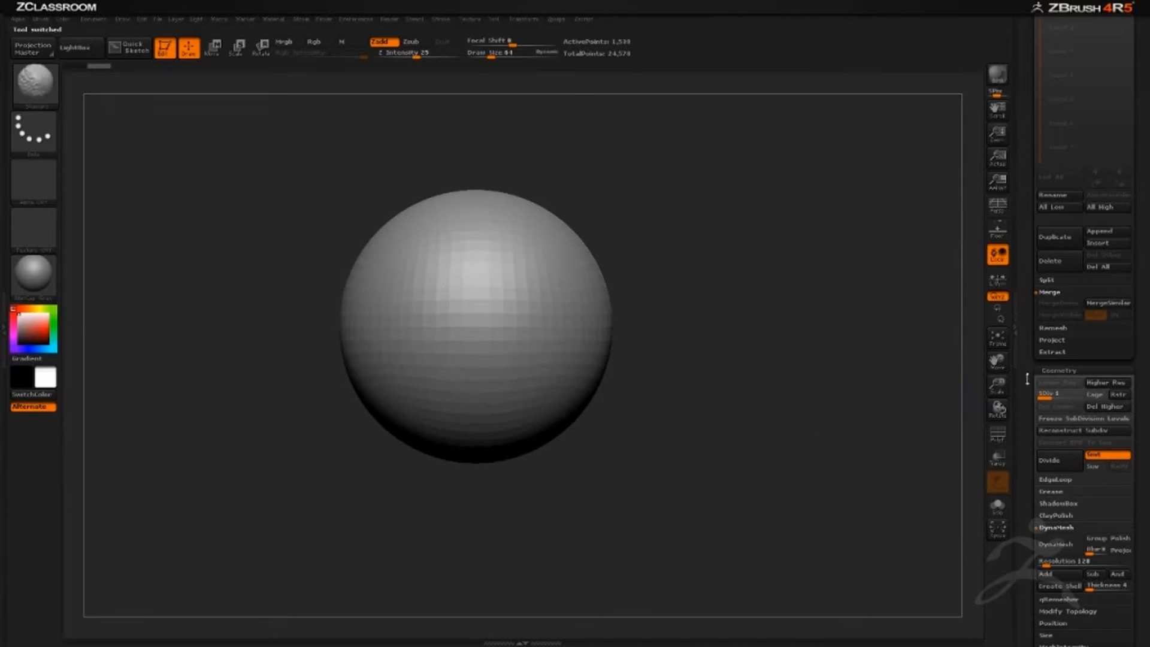
left_click(1093, 411)
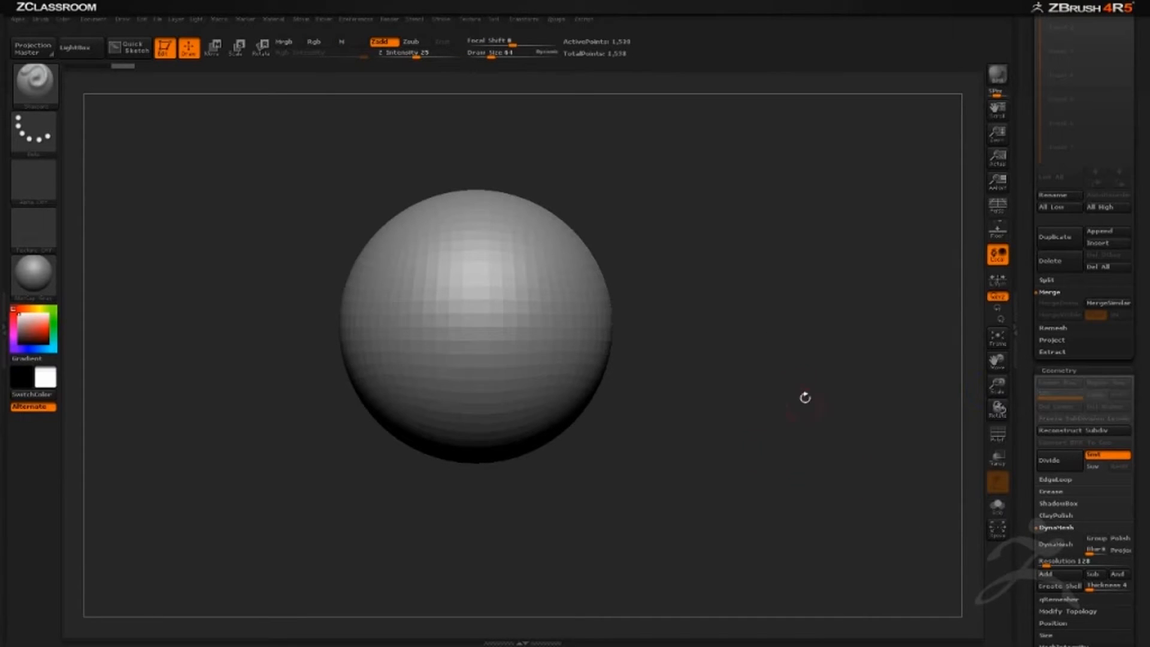
- Display the polyframe on the sphere and hide one half of it along the centre line
left_click_drag(806, 398, 821, 434, "alt")
left_click(998, 436)
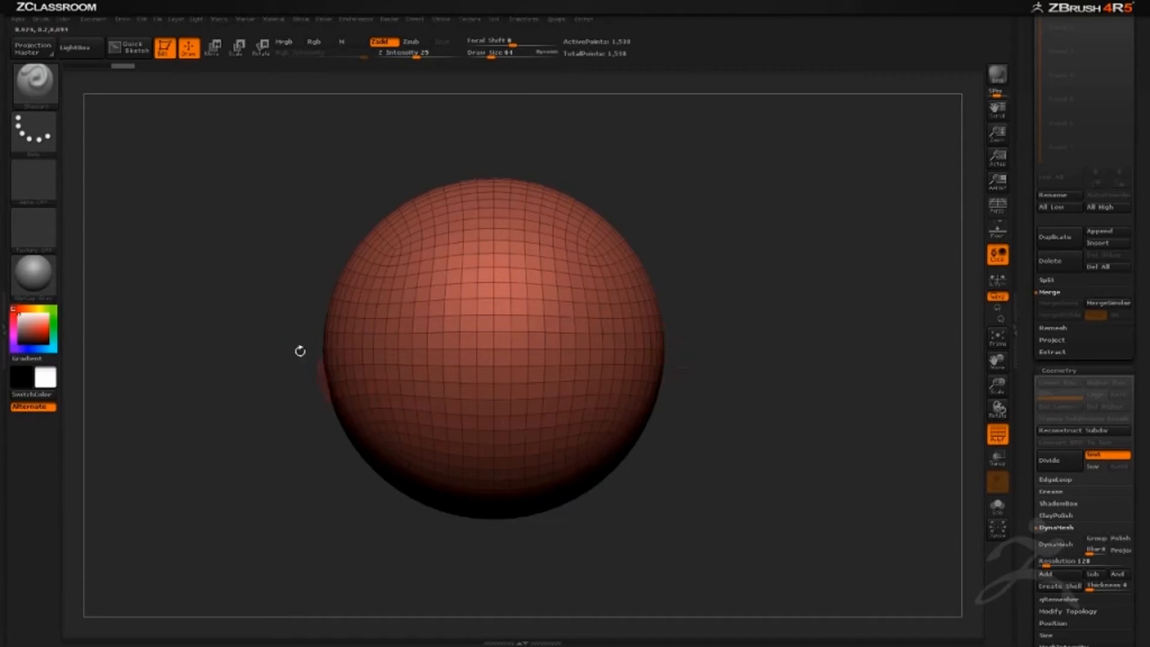
key("ctrl+shift")
mouse_move(208, 126)
left_mouse_down("ctrl+shift")
mouse_move(244, 172)
mouse_move(658, 236)
mouse_move(743, 295)
mouse_move(762, 344)
mouse_move(781, 354)
left_mouse_up("ctrl+shift")
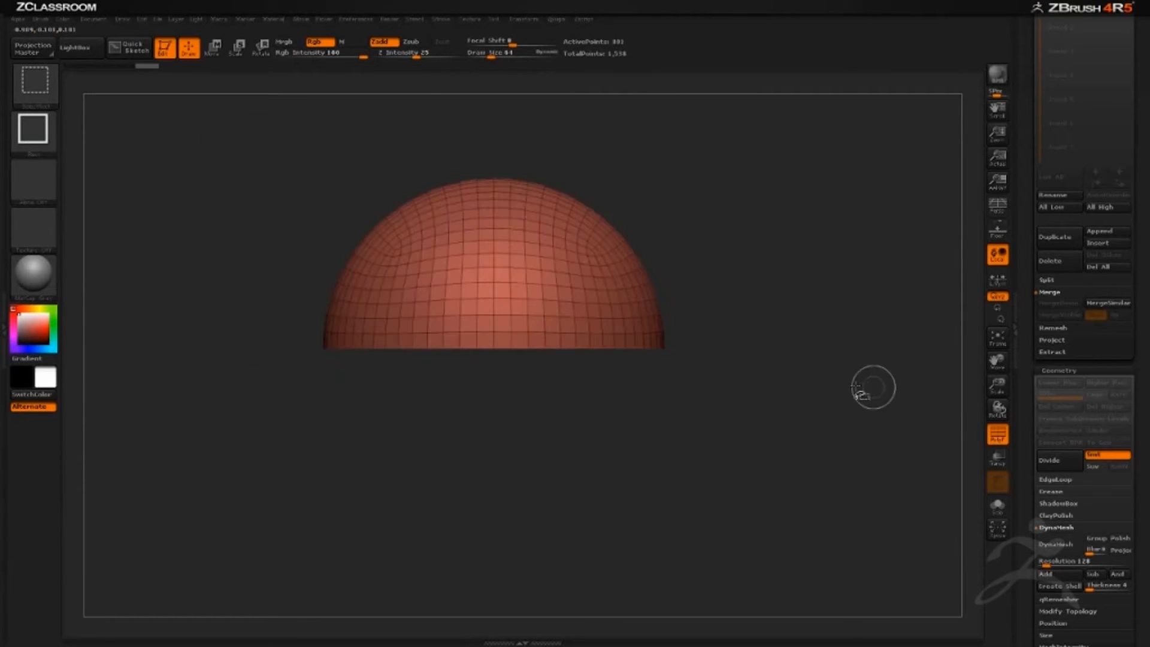
mouse_move(842, 283)
left_mouse_down()
mouse_move(837, 318)
mouse_move(526, 334)
left_mouse_up()
left_click(730, 289, "ctrl+shift")
mouse_move(730, 288)
left_mouse_down("shift")
mouse_move(819, 273)
mouse_move(761, 288)
left_mouse_up("shift")
left_click_drag(849, 272, 683, 287)
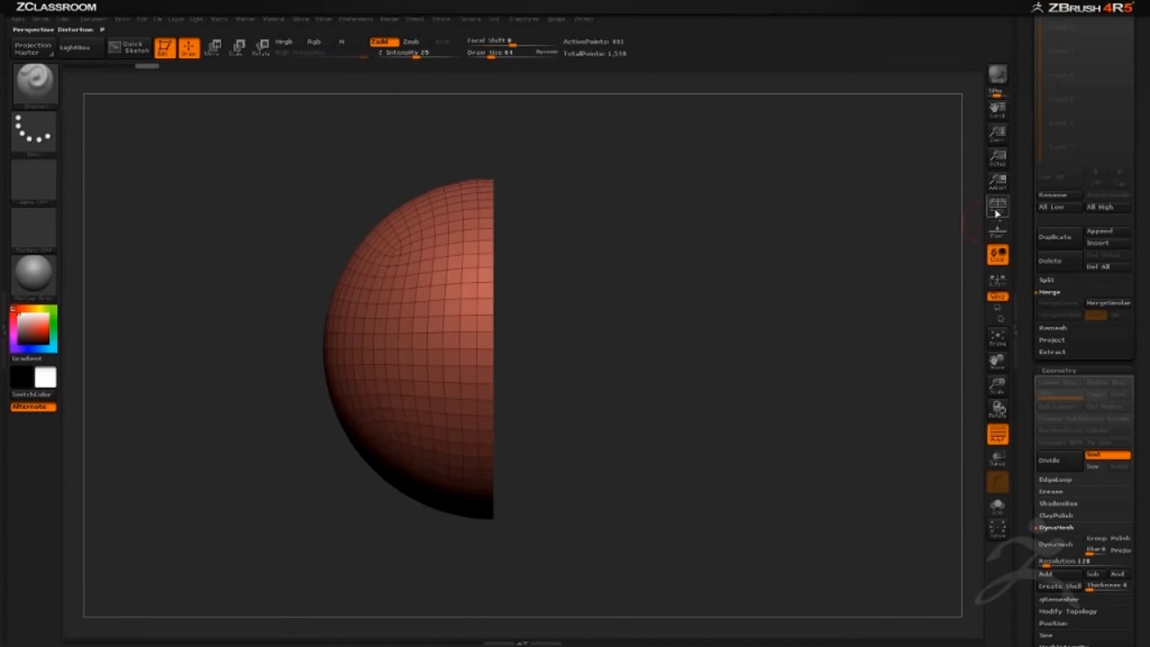
- Compare the half sphere's cut edge with perspective on and off, viewing it from the side and the front
key("p")
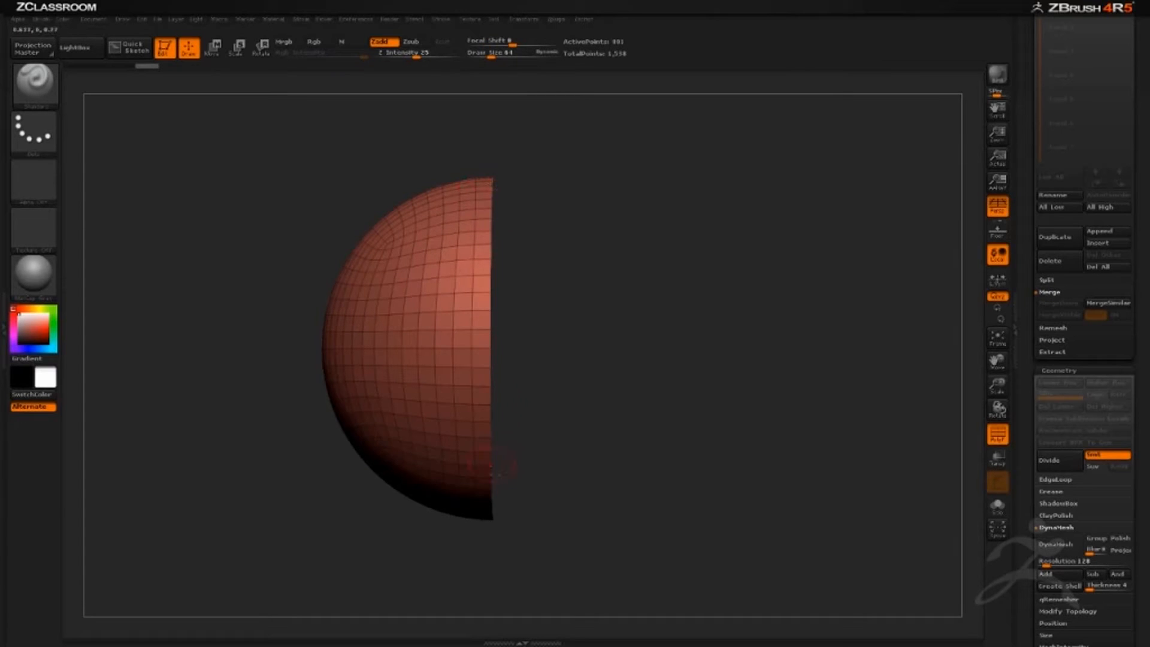
key("p")
left_click_drag(633, 331, 803, 263)
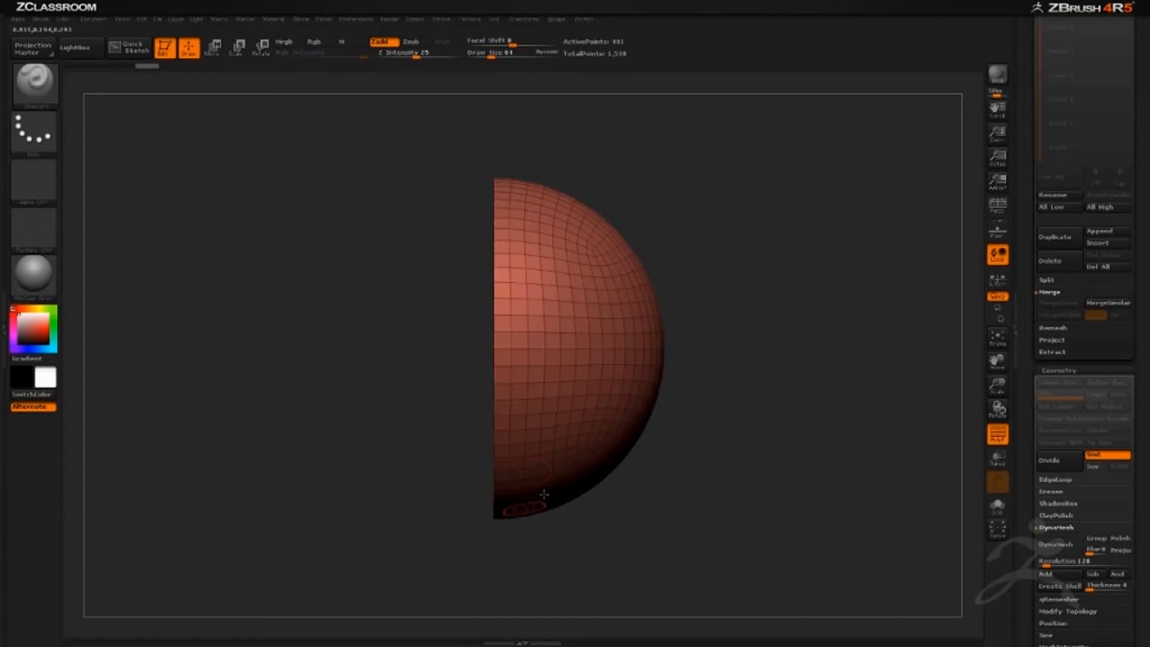
left_click_drag(687, 179, 629, 196)
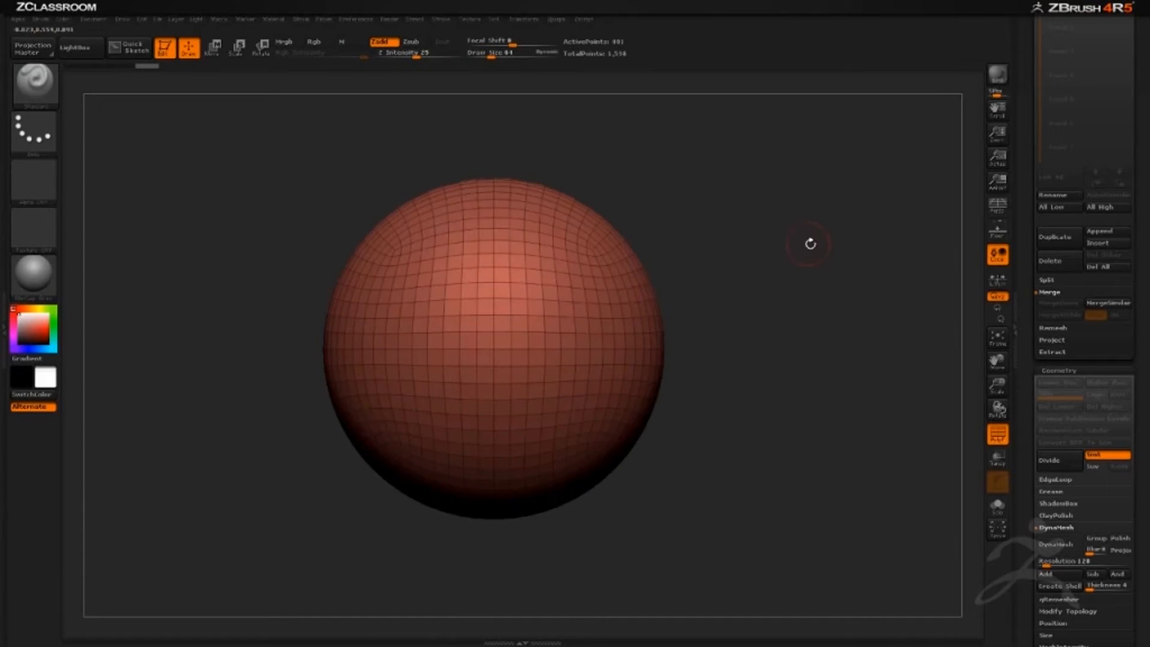
left_click_drag(811, 244, 516, 260, "shift")
left_click_drag(820, 274, 757, 242)
mouse_move(847, 390)
left_mouse_down()
mouse_move(785, 359)
mouse_move(860, 380)
left_mouse_up()
- Permanently delete the hidden half of the sphere with Del Hidden
scroll(1028, 471, "down", 5)
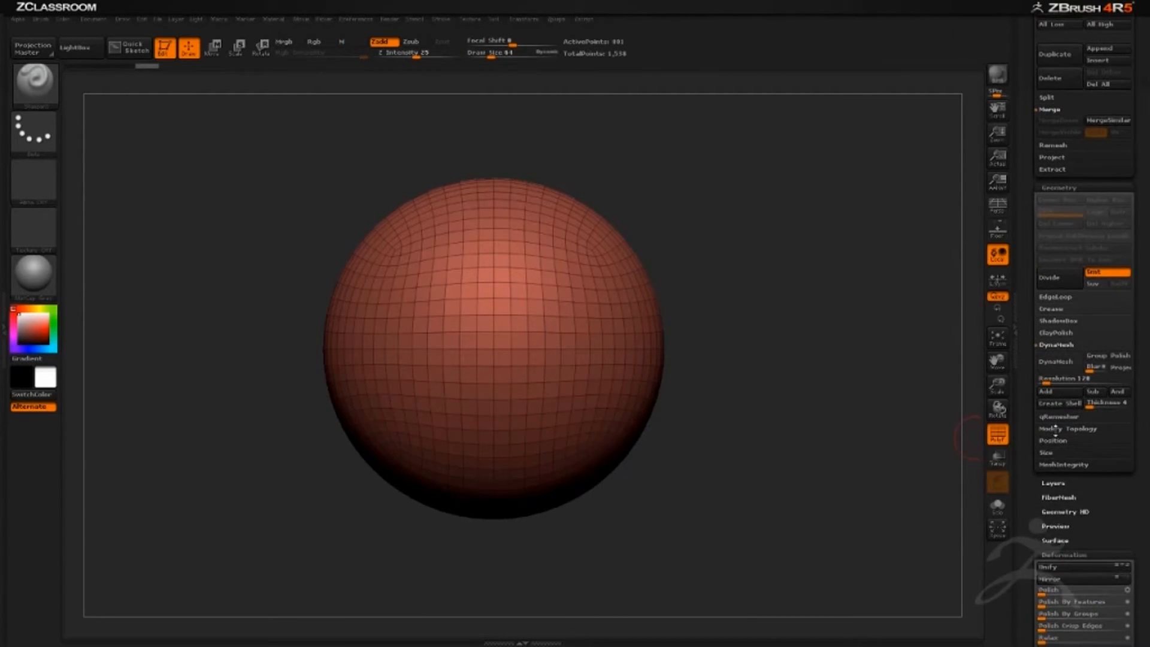
left_click(1056, 427)
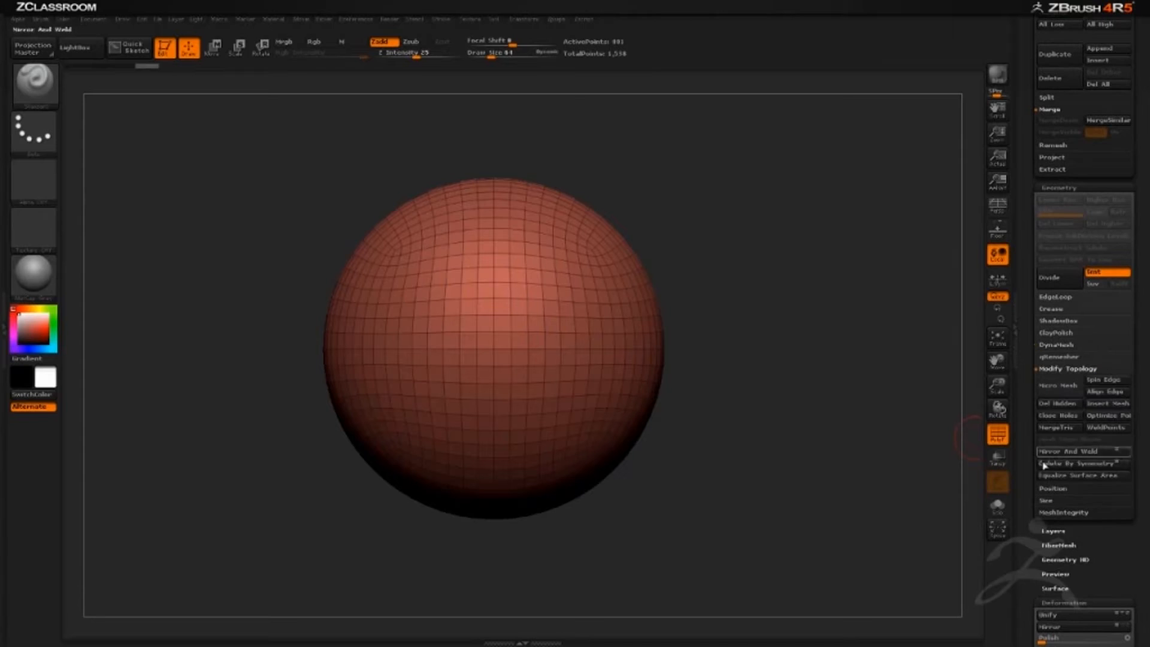
left_click(1049, 408)
left_click_drag(745, 272, 569, 352, "shift")
left_click_drag(686, 294, 663, 277)
- Switch to the PendantRecord.psd reference in Photoshop, examine the two pendants, and return to ZBrush
left_click_drag(1025, 331, 1025, 604)
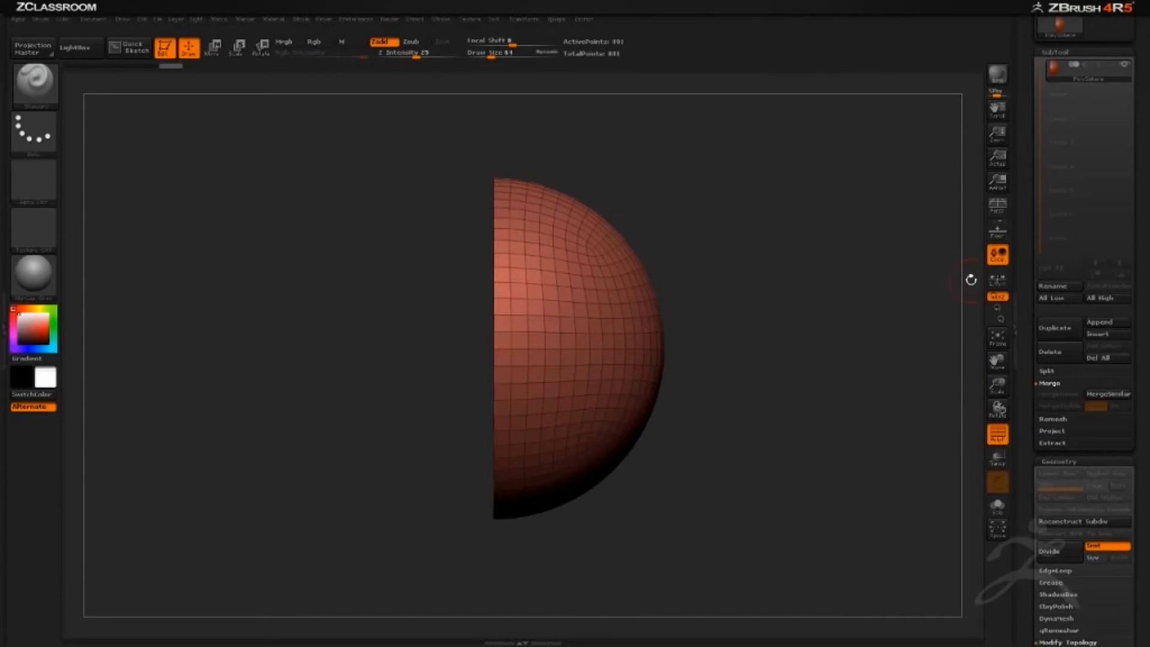
mouse_move(1091, 73)
left_click_drag(727, 306, 750, 321)
key("alt+Tab")
key("alt+Tab")
key("alt+Tab")
key("alt+Tab")
key("alt+Tab")
key("alt+Tab")
key("alt+Tab")
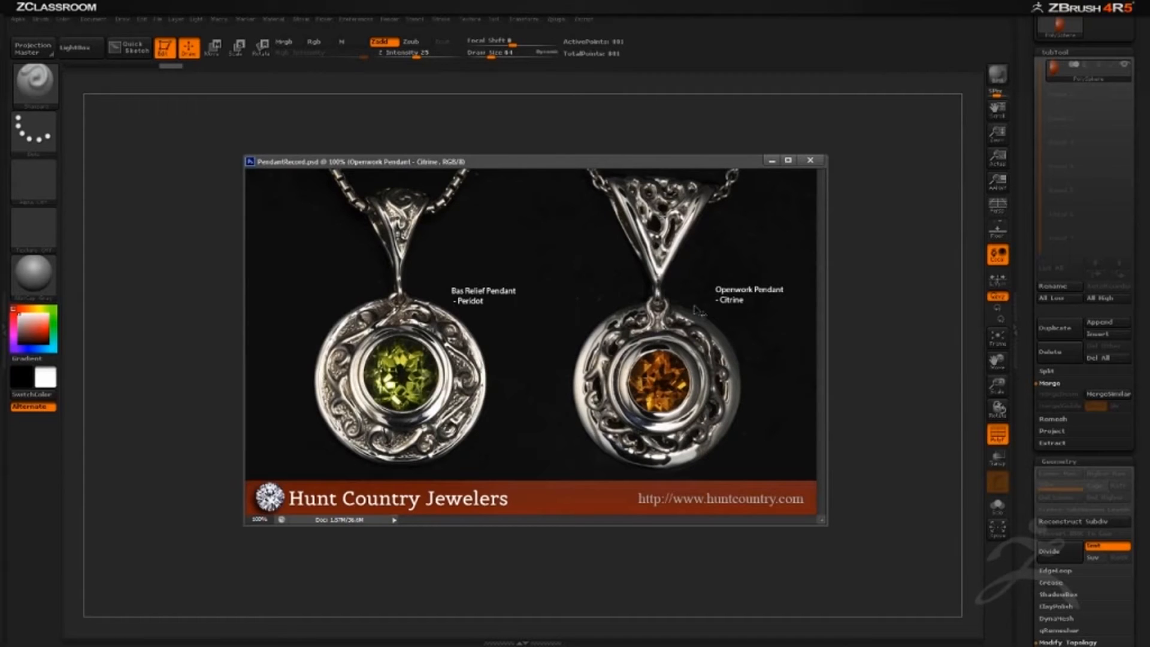
left_click(771, 161)
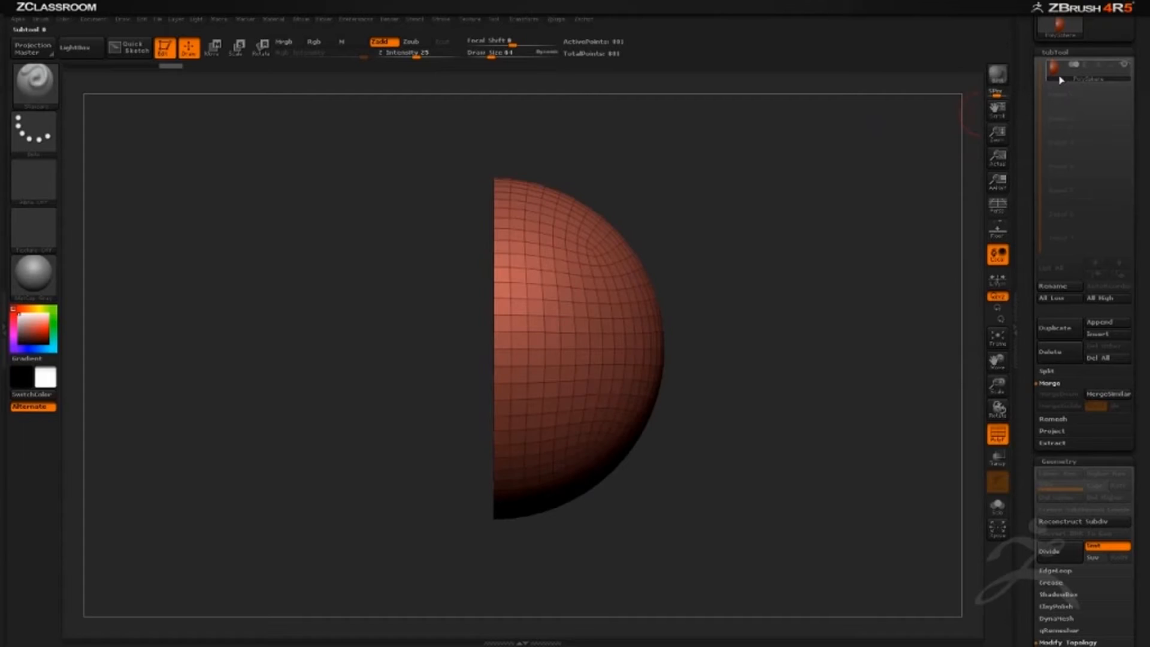
- Duplicate the half sphere subtool, select the second copy in the list and hide the other one
left_click(1055, 328)
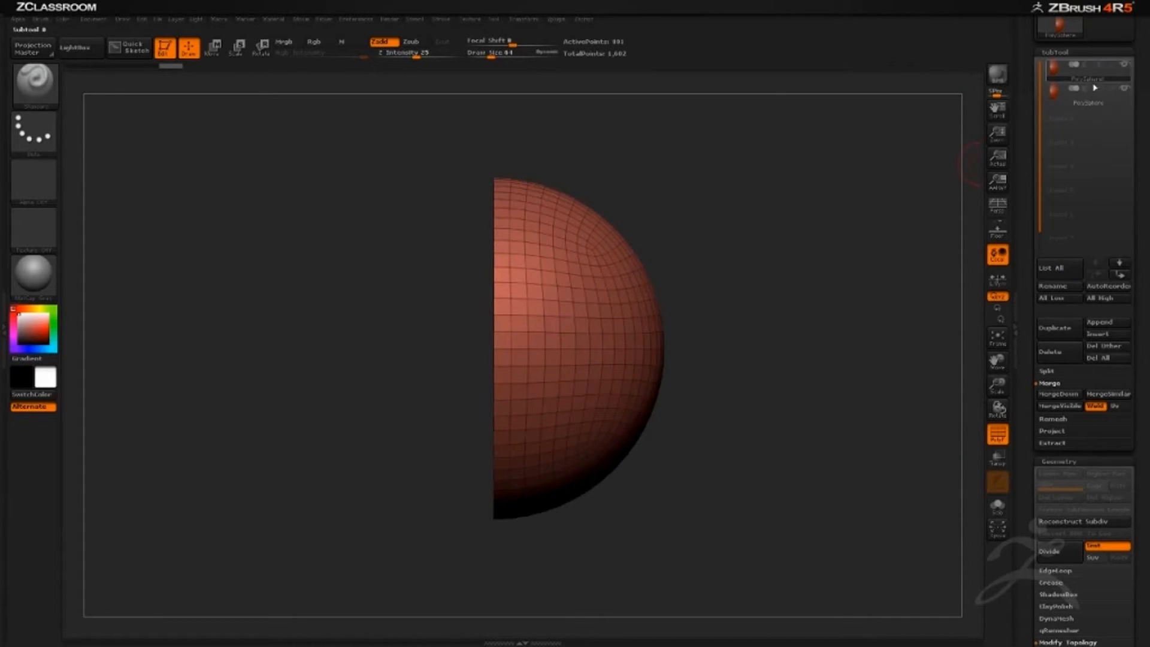
left_click(1115, 93)
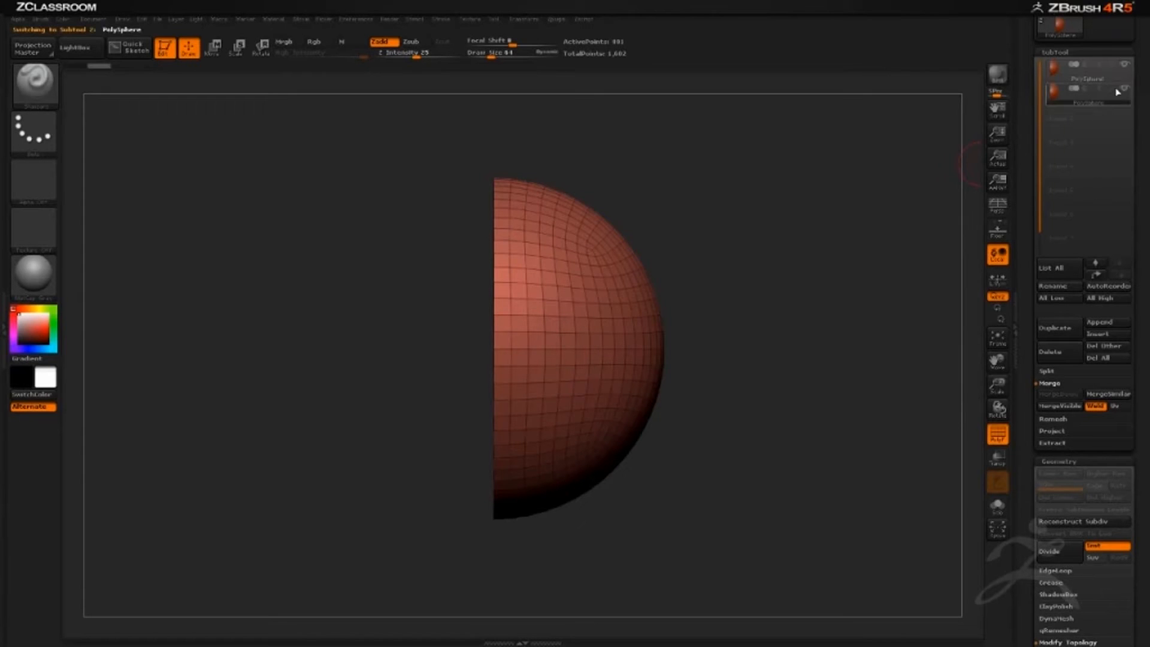
mouse_move(1126, 91)
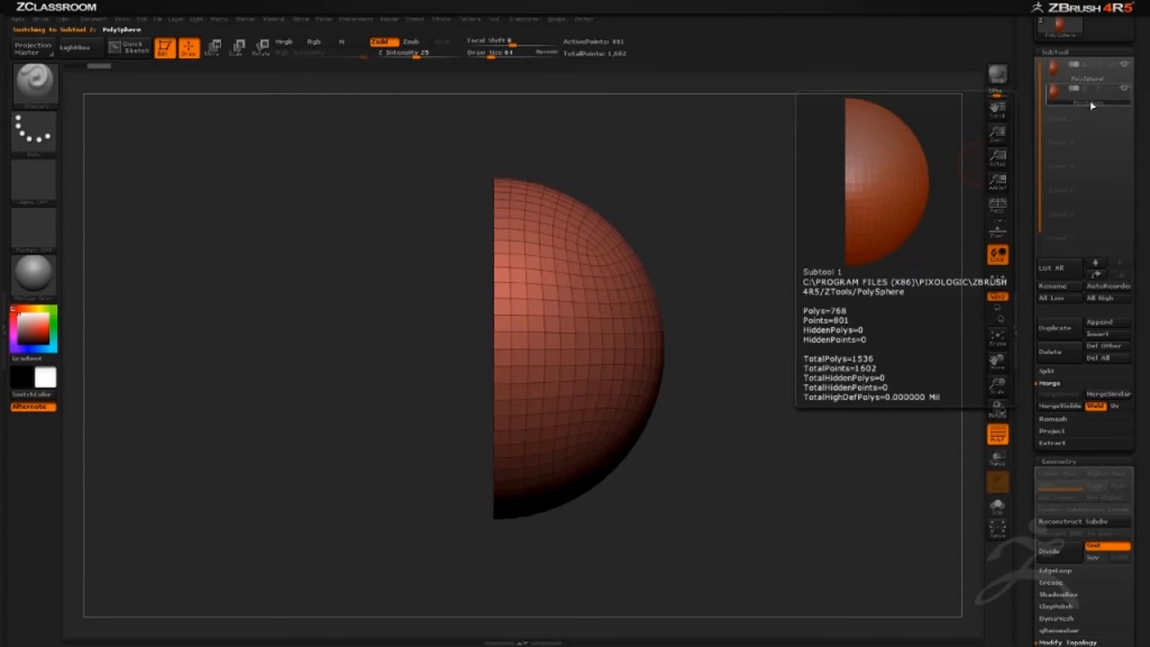
left_click(1126, 92)
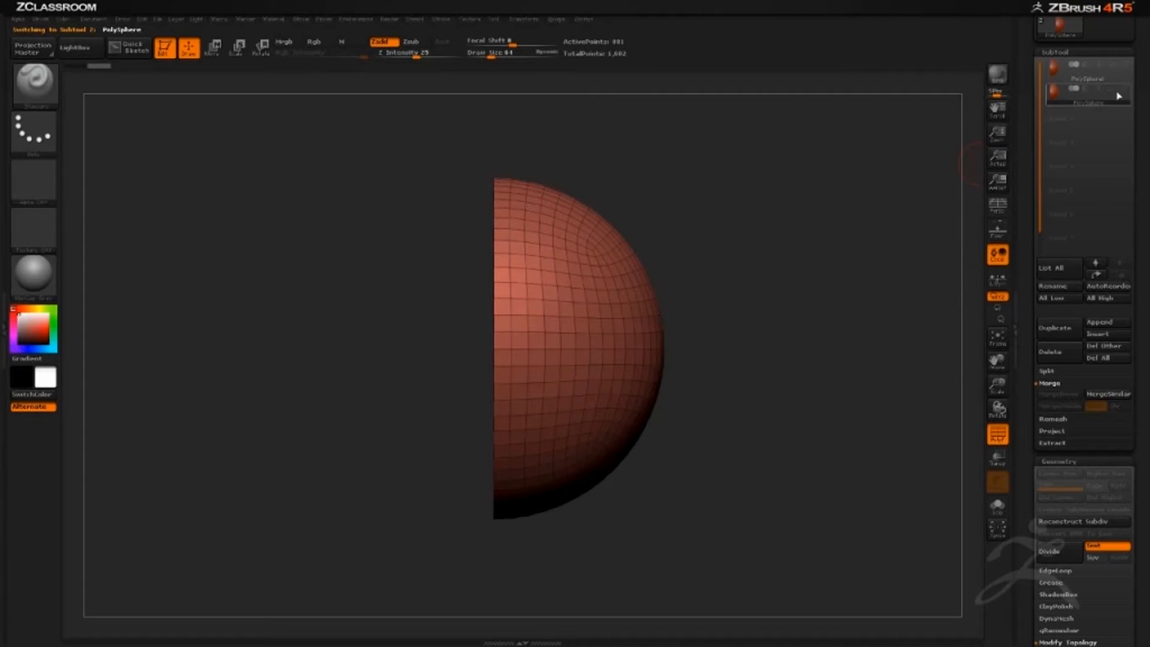
left_click_drag(860, 283, 677, 308)
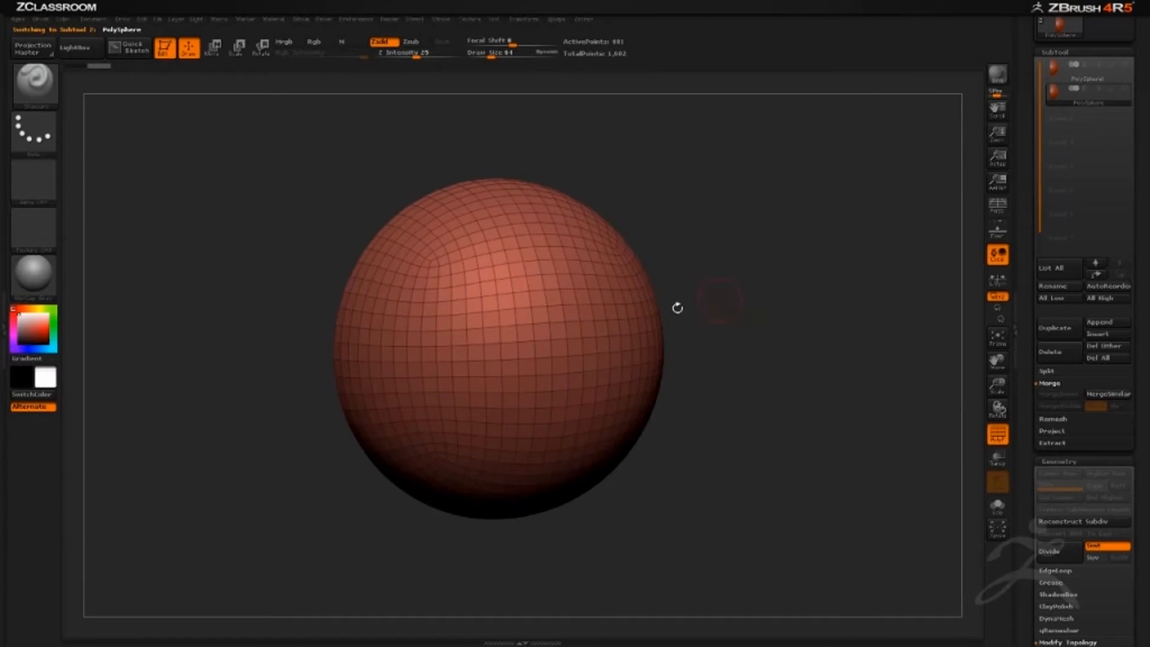
mouse_move(843, 286)
left_mouse_down()
mouse_move(796, 300)
mouse_move(860, 282)
left_mouse_up()
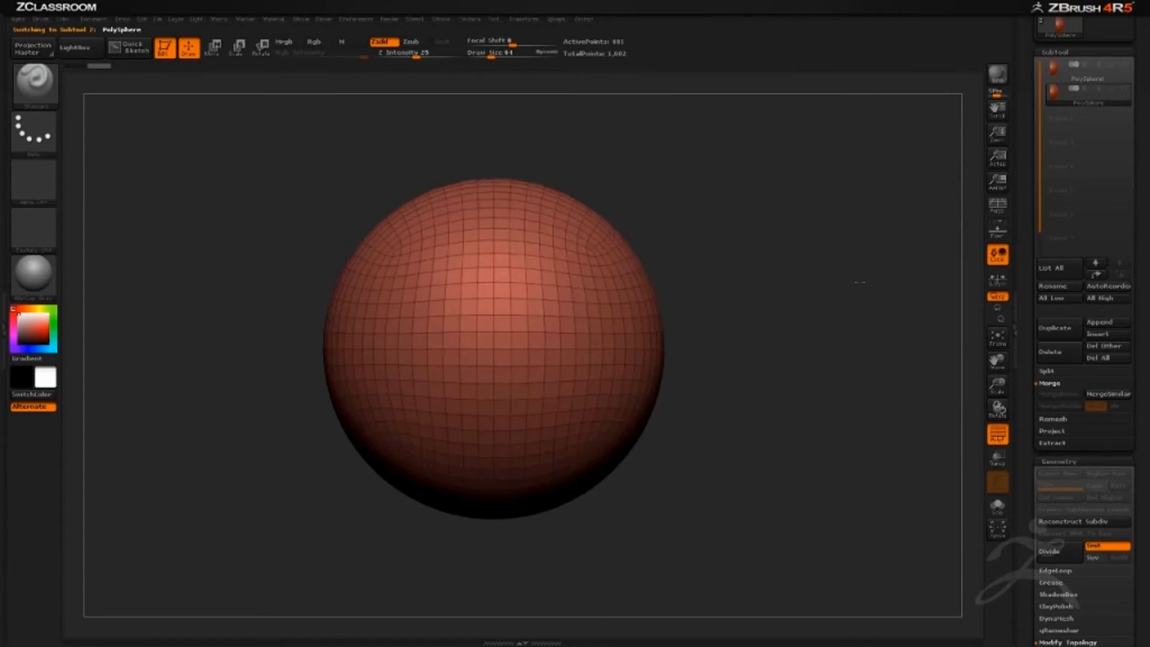
- Bring the Deformation settings into view and inspect the half sphere from the front and the side
left_click_drag(1029, 394, 1022, 40)
mouse_move(839, 334)
left_mouse_down()
mouse_move(898, 333)
mouse_move(856, 332)
left_mouse_up()
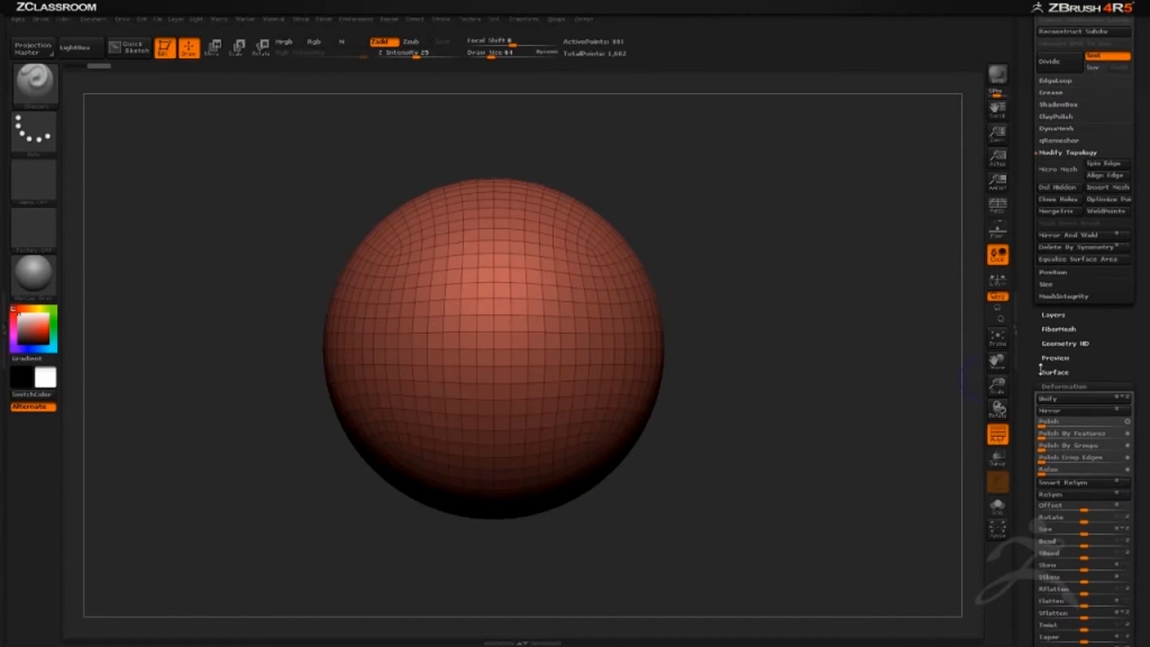
left_click_drag(1031, 374, 1033, 292)
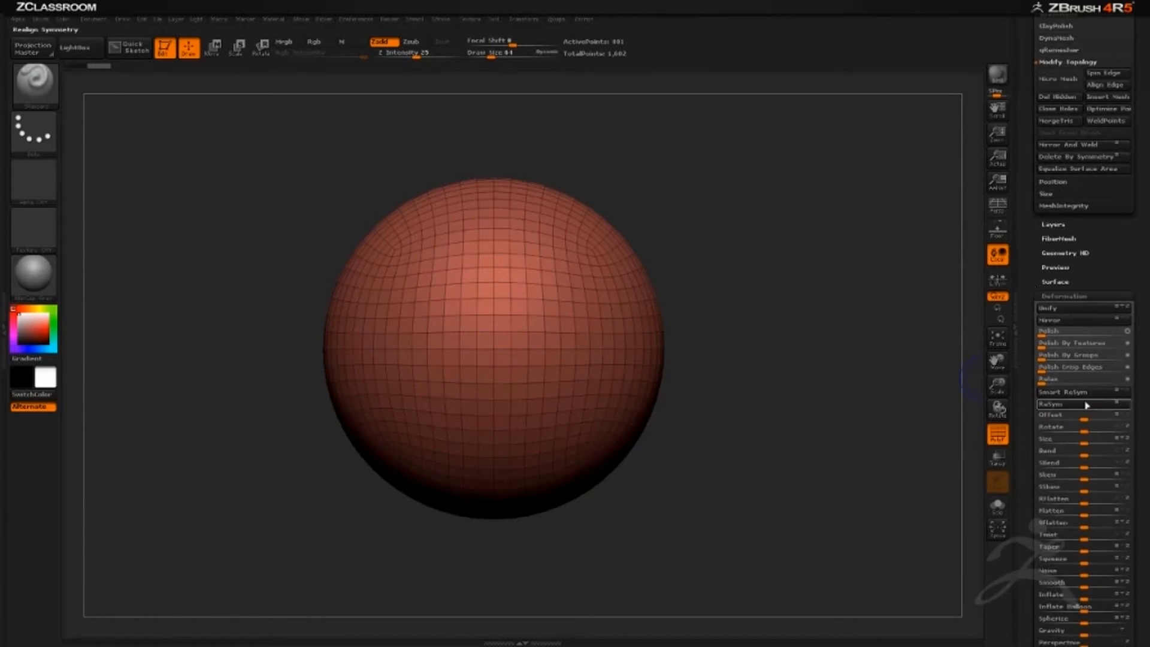
left_click(938, 462)
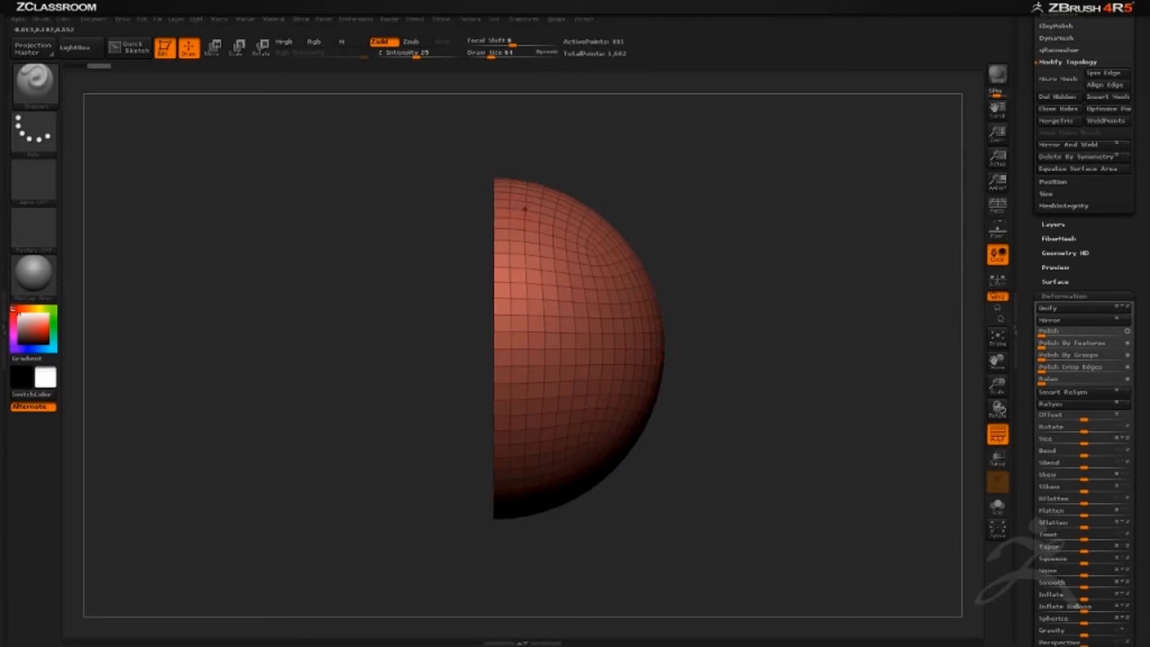
left_click(742, 228, "ctrl+shift")
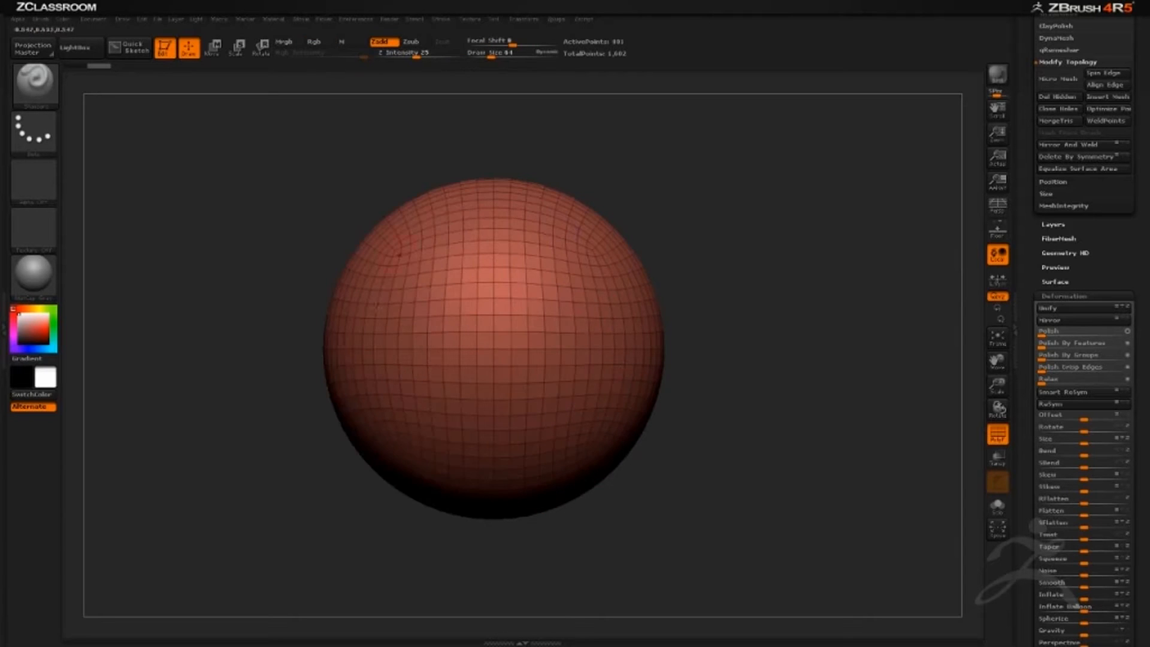
left_click_drag(666, 226, 732, 211)
key("ctrl+z")
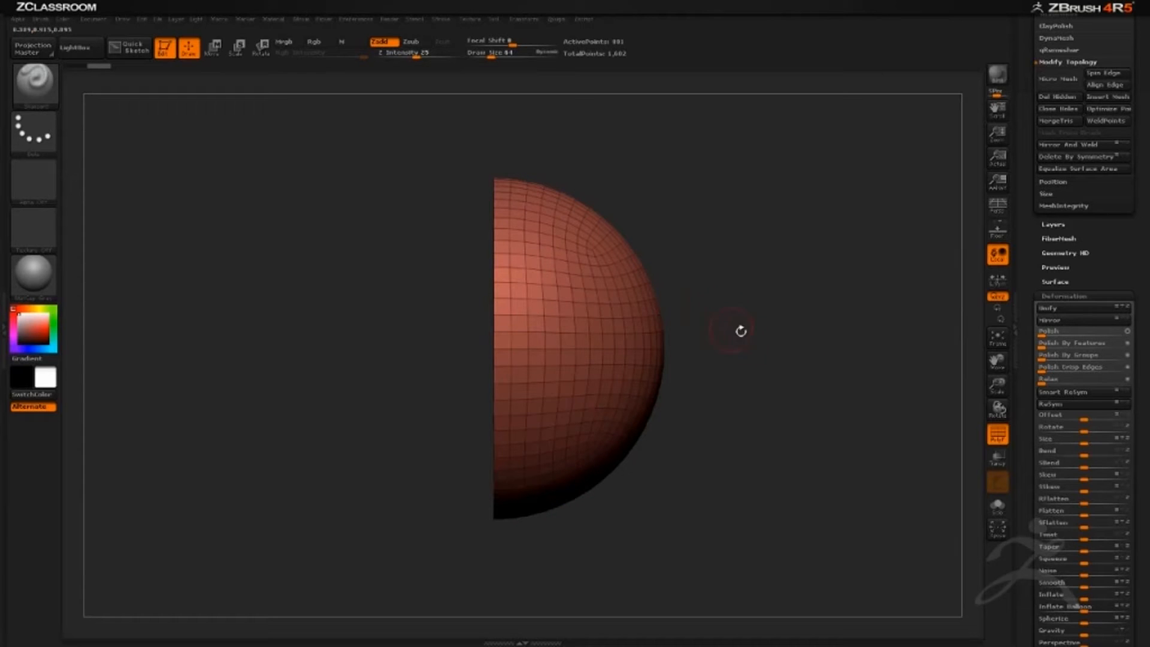
- Check the pendant shapes in the PendantRecord.psd reference again and return to the half sphere
mouse_move(202, 646)
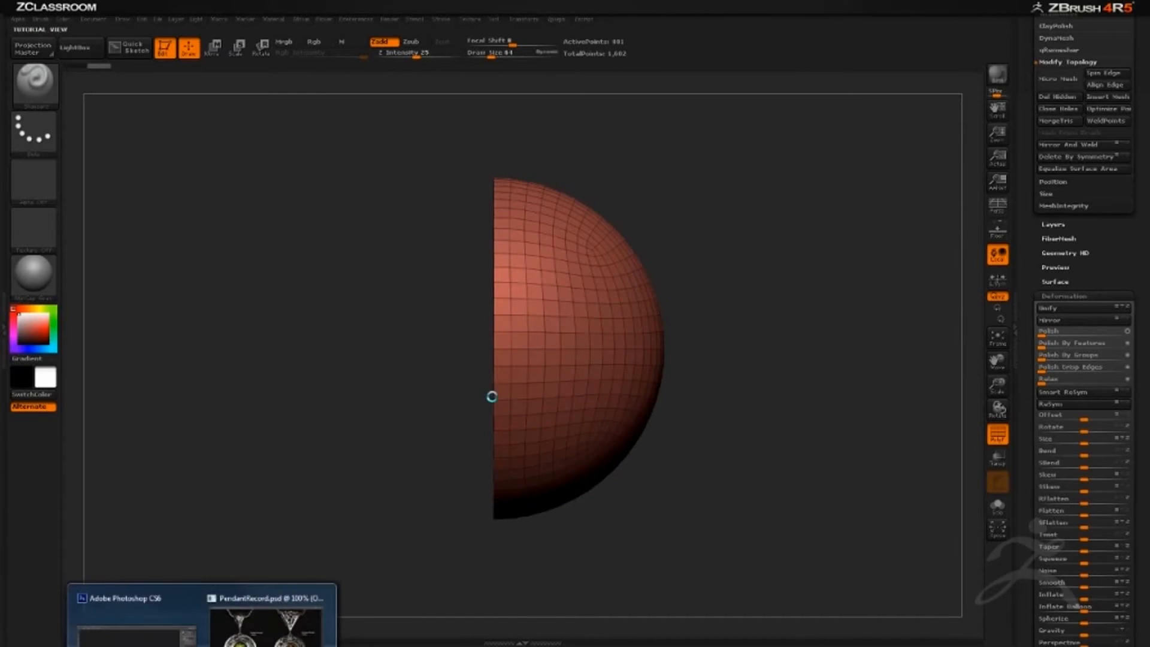
left_click(266, 627)
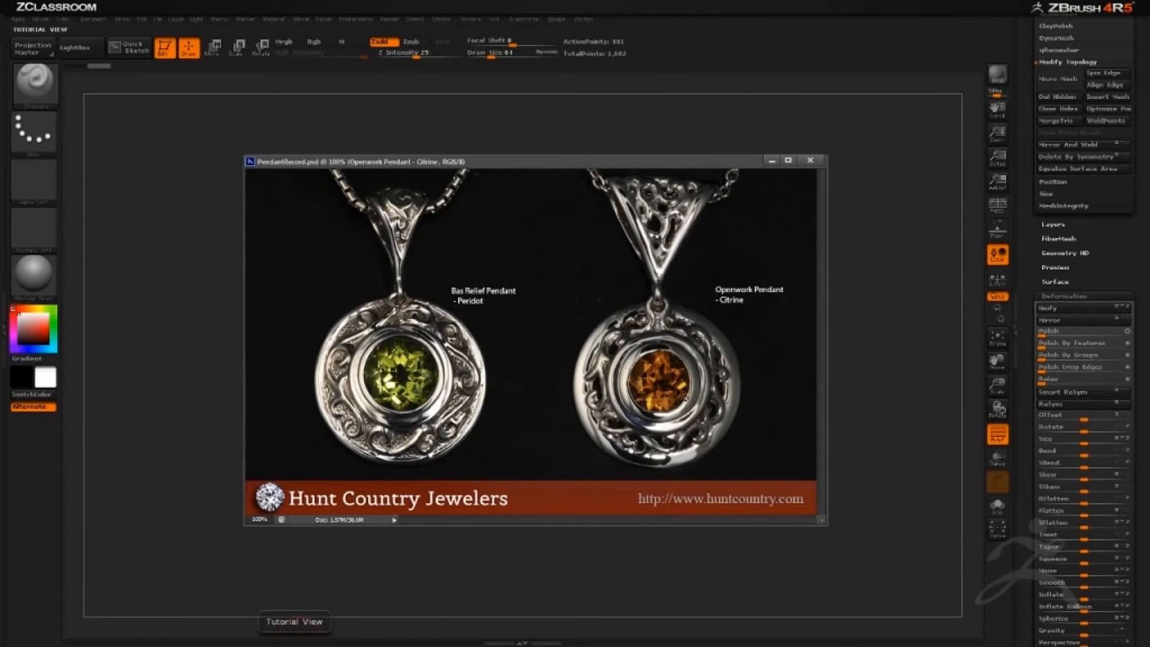
left_click(869, 254)
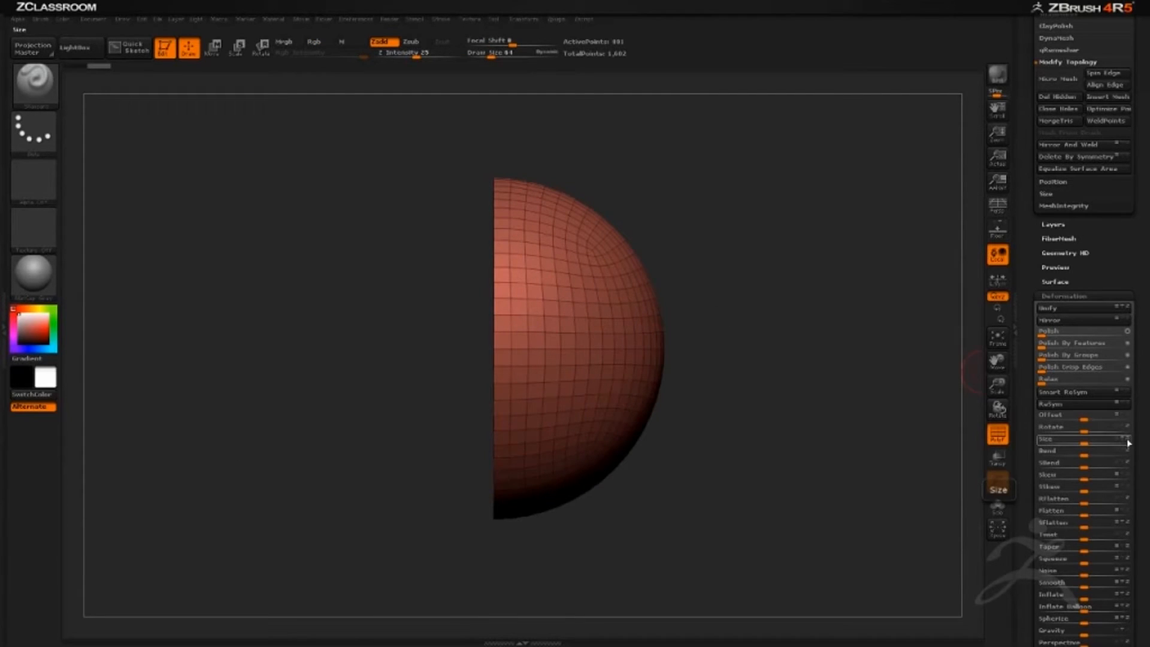
- Flatten the half sphere along its depth axis only, using the Size deformation
mouse_move(1130, 442)
left_mouse_down()
mouse_move(1041, 454)
mouse_move(1075, 445)
mouse_move(1057, 453)
left_mouse_up()
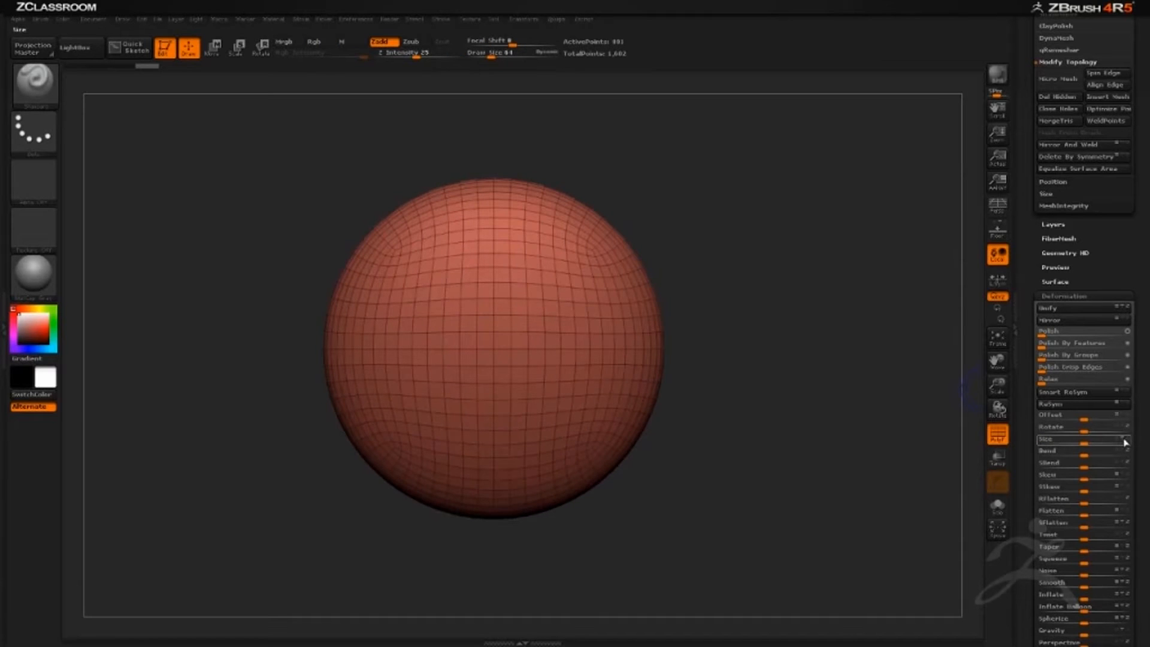
left_click_drag(817, 373, 756, 365)
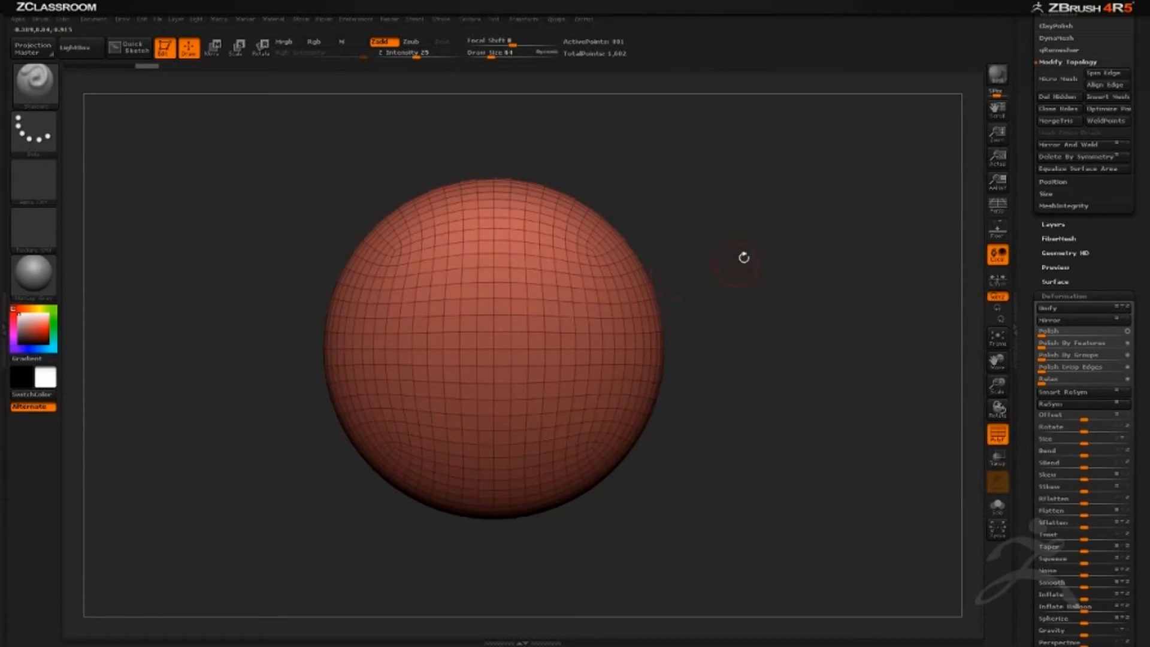
- Flatten the half sphere further along its depth axis with the Size deformation and turn off the polyframe display
left_click_drag(744, 258, 753, 216)
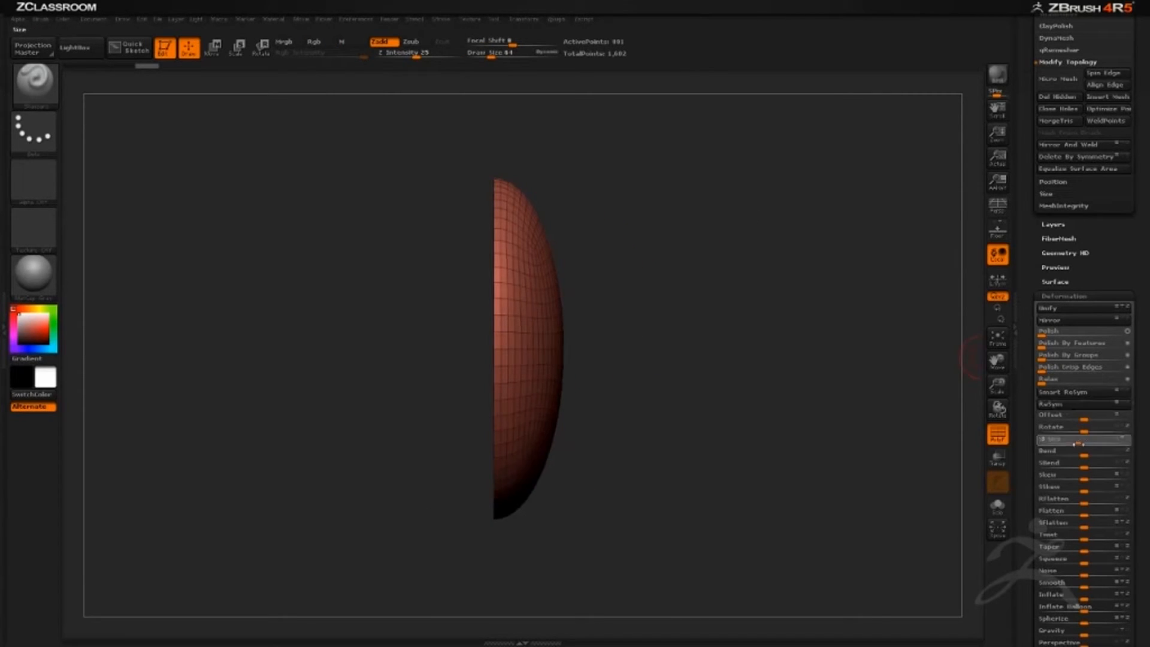
left_click_drag(1078, 445, 1077, 444)
left_click_drag(783, 321, 736, 335, "shift")
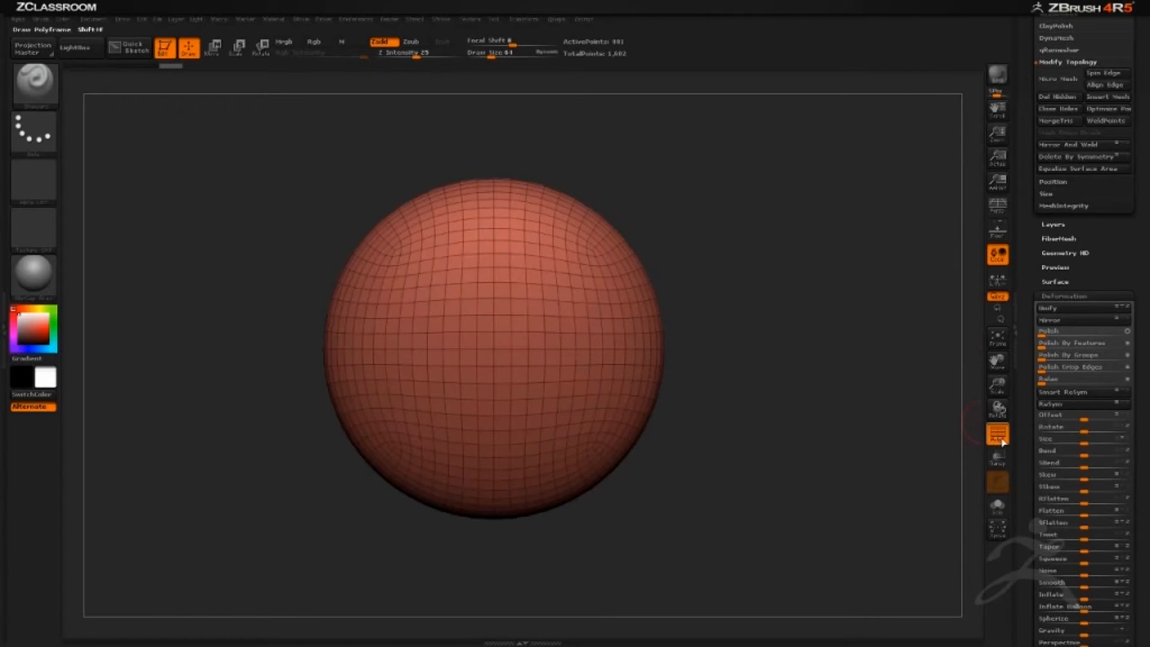
left_click(998, 436)
- Select the unflattened half sphere, the first subtool in the list, and show the flattened copy along with it
scroll(1021, 216, "up", 10)
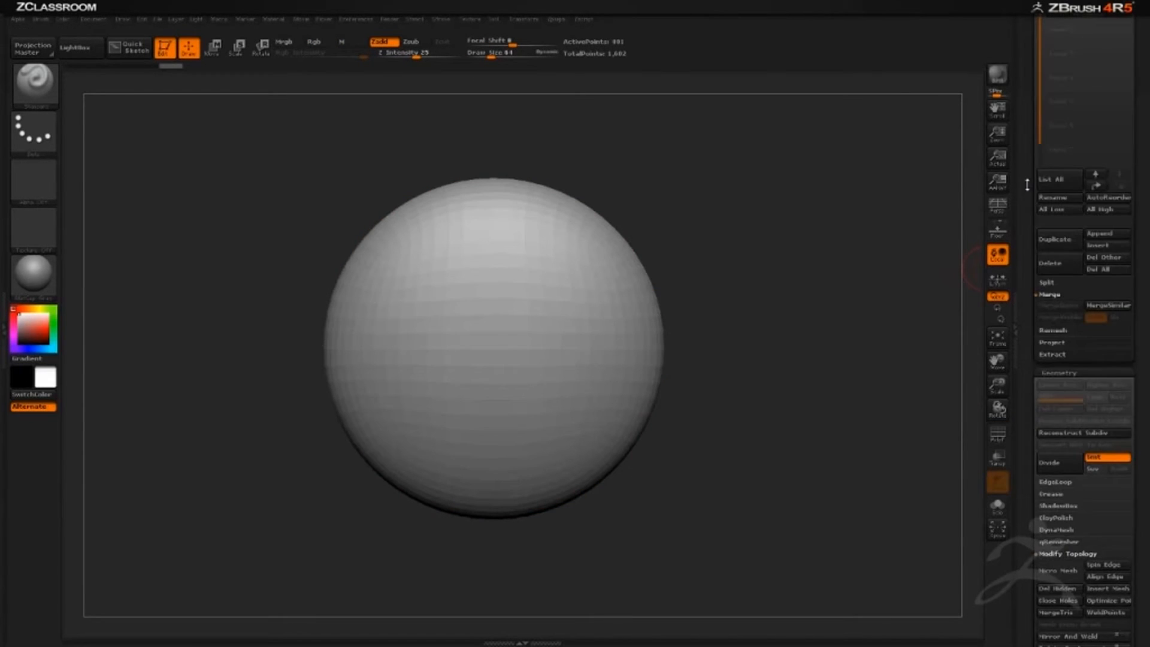
scroll(1027, 185, "up", 8)
left_click(1106, 262)
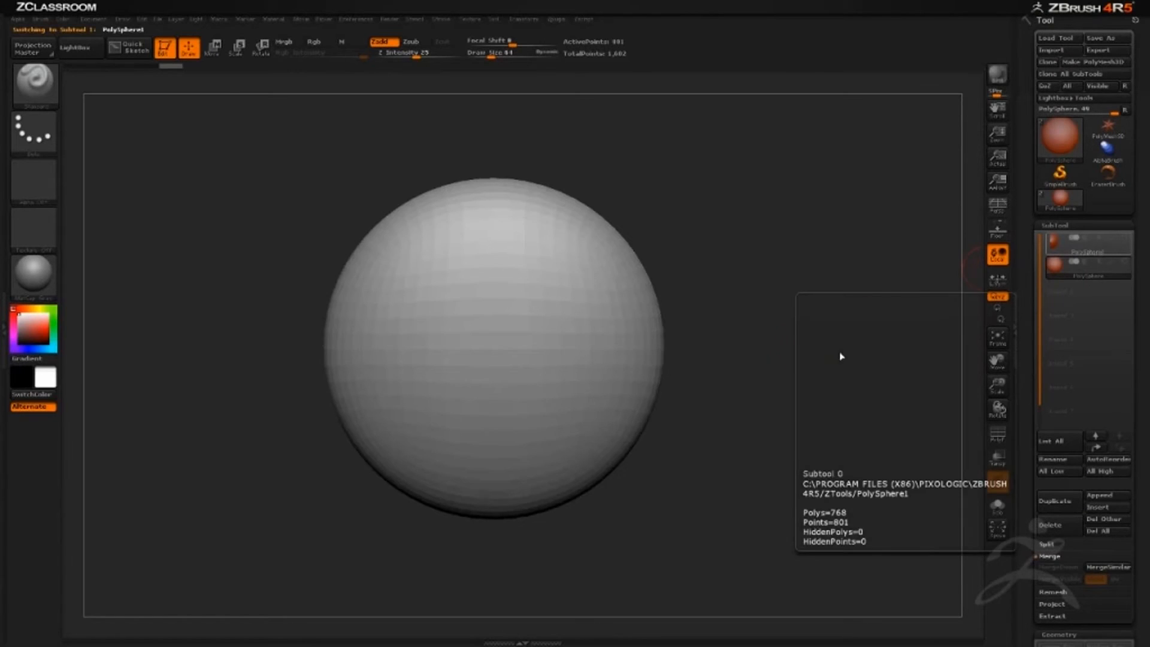
left_click(1103, 245)
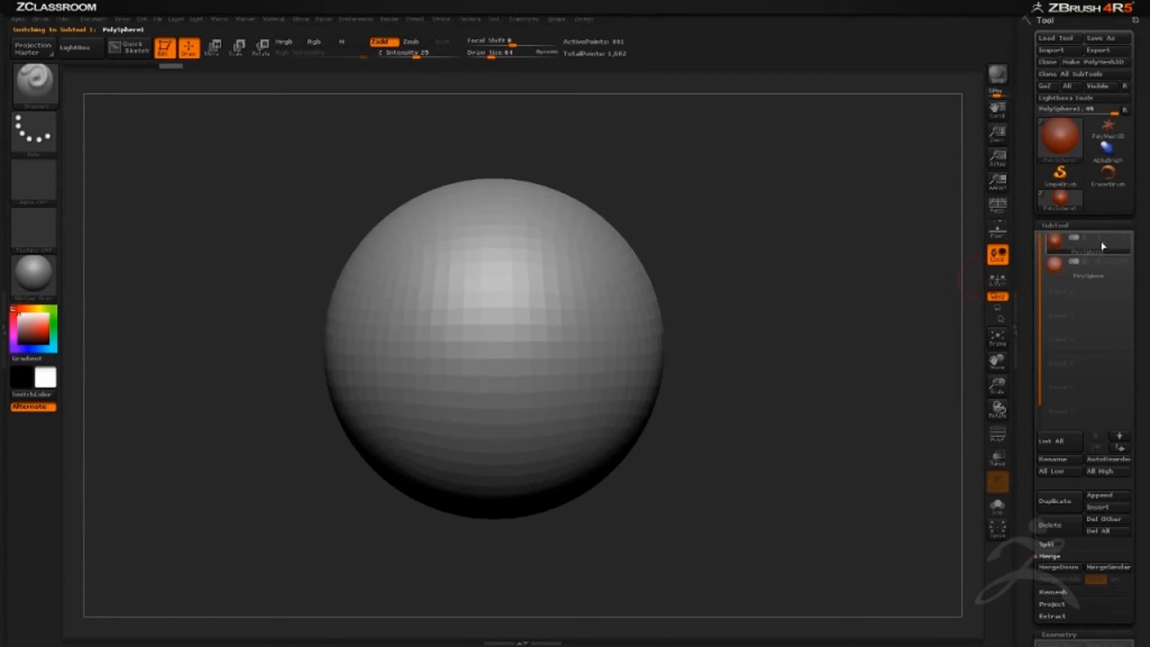
left_click(1127, 265)
left_click_drag(779, 372, 909, 382)
mouse_move(1105, 277)
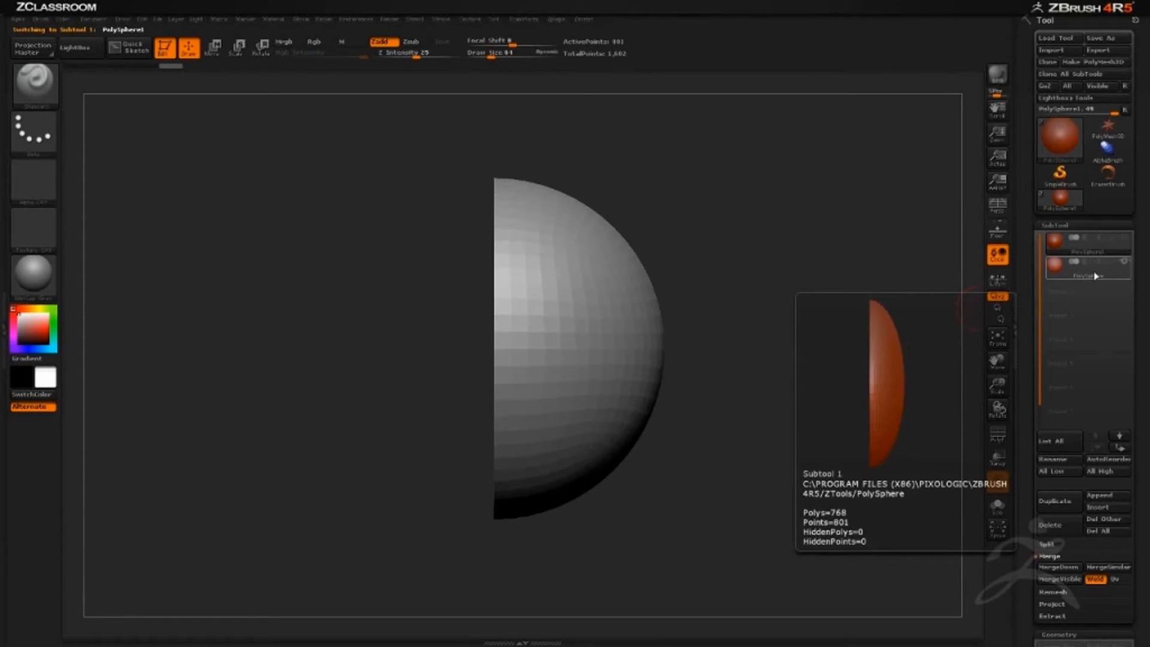
- Shrink the unflattened half sphere on all three axes with the Size deformation, making a small central dome on the flattened base
left_click_drag(1039, 377, 1015, 147)
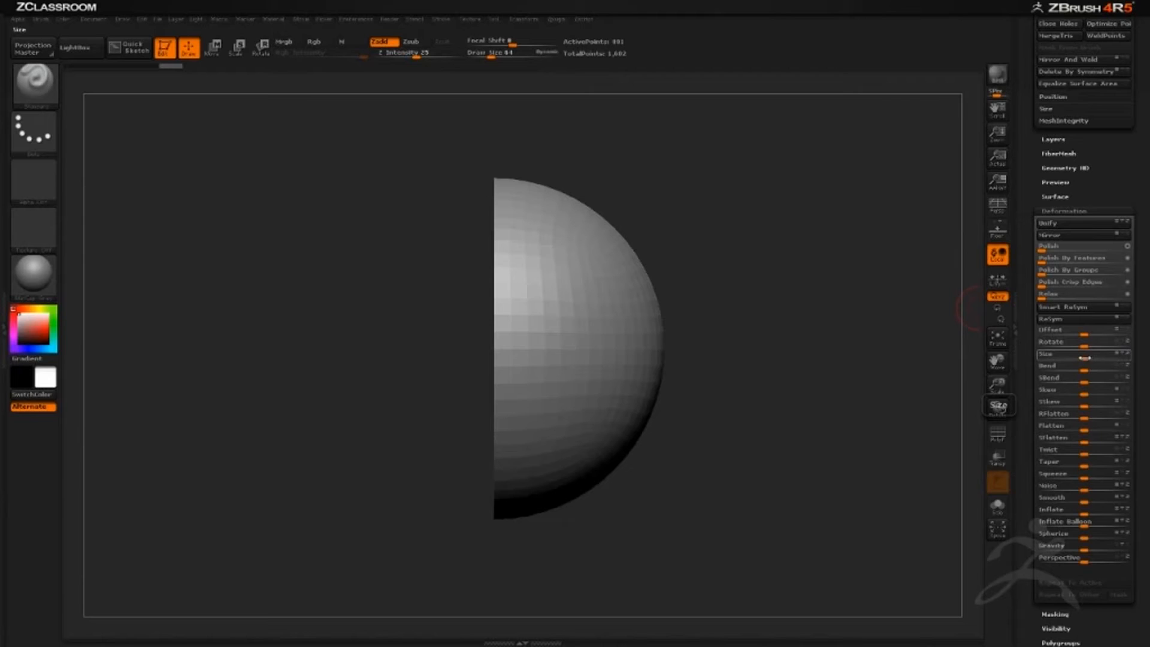
left_click_drag(1085, 358, 1046, 368)
left_click_drag(812, 401, 756, 269, "shift")
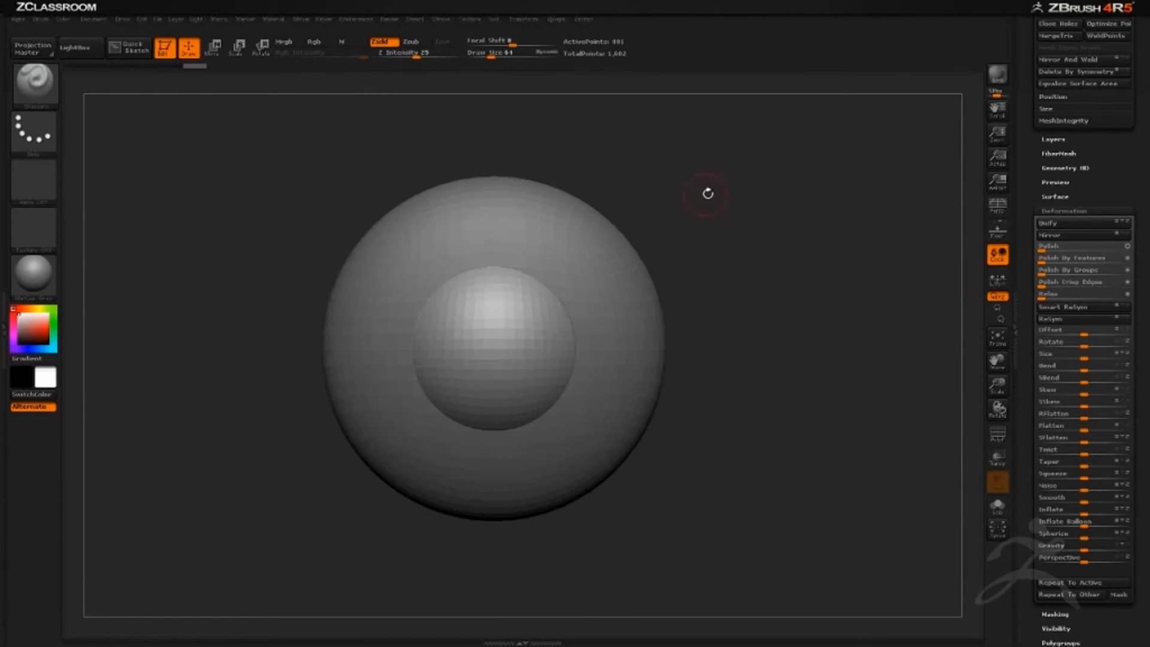
- Make the window see-through over the PendantRecord.psd reference and fit the model over the Openwork Pendant - Citrine
left_click_drag(692, 202, 813, 220, "alt")
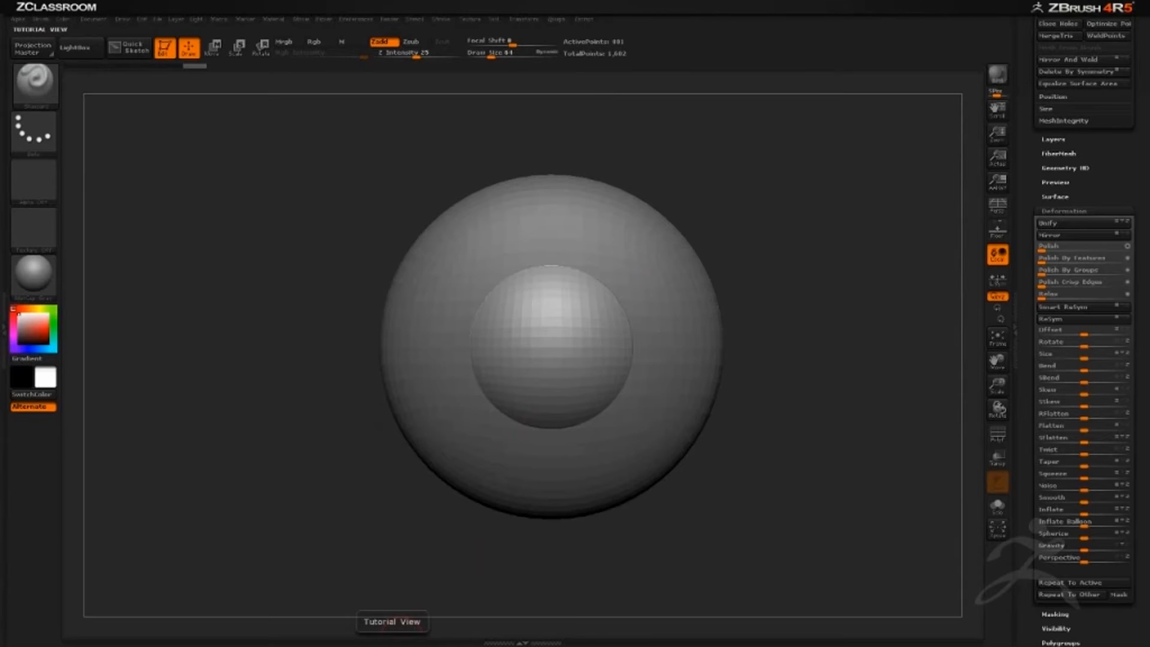
left_click(323, 596)
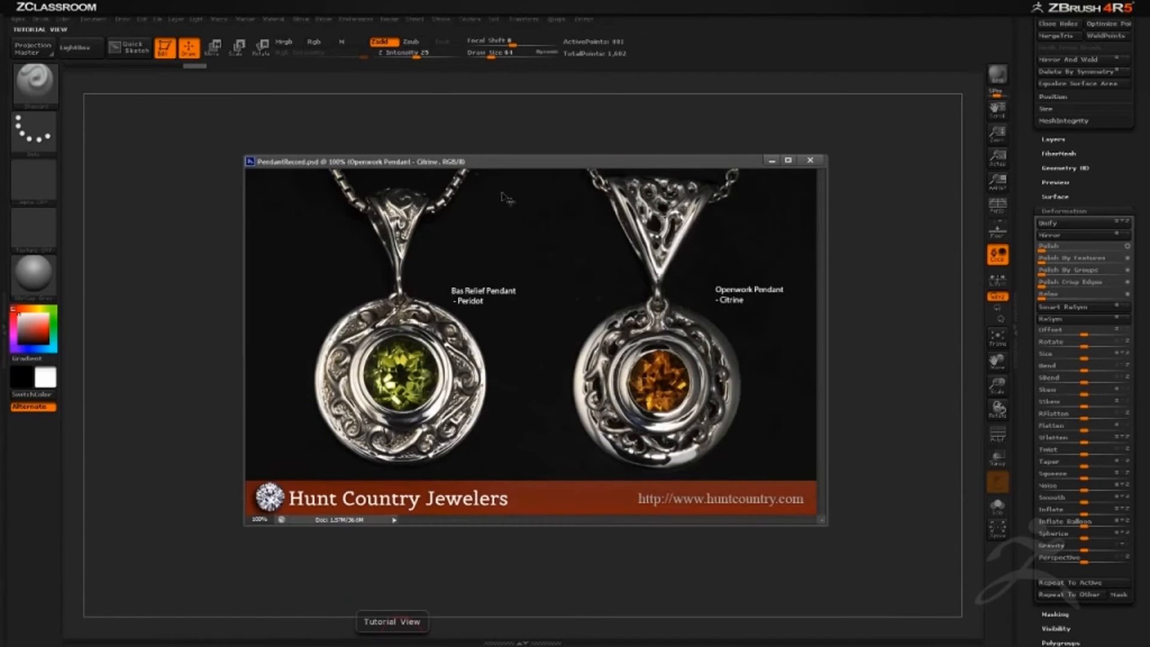
left_click(892, 234)
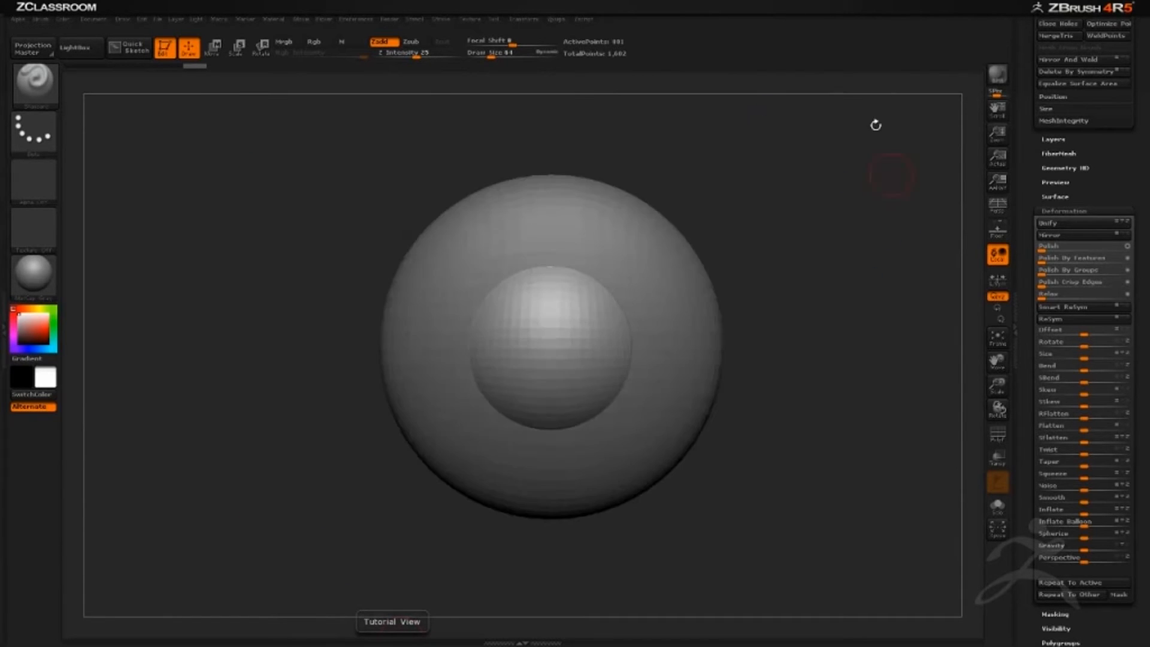
left_click_drag(860, 8, 886, 8)
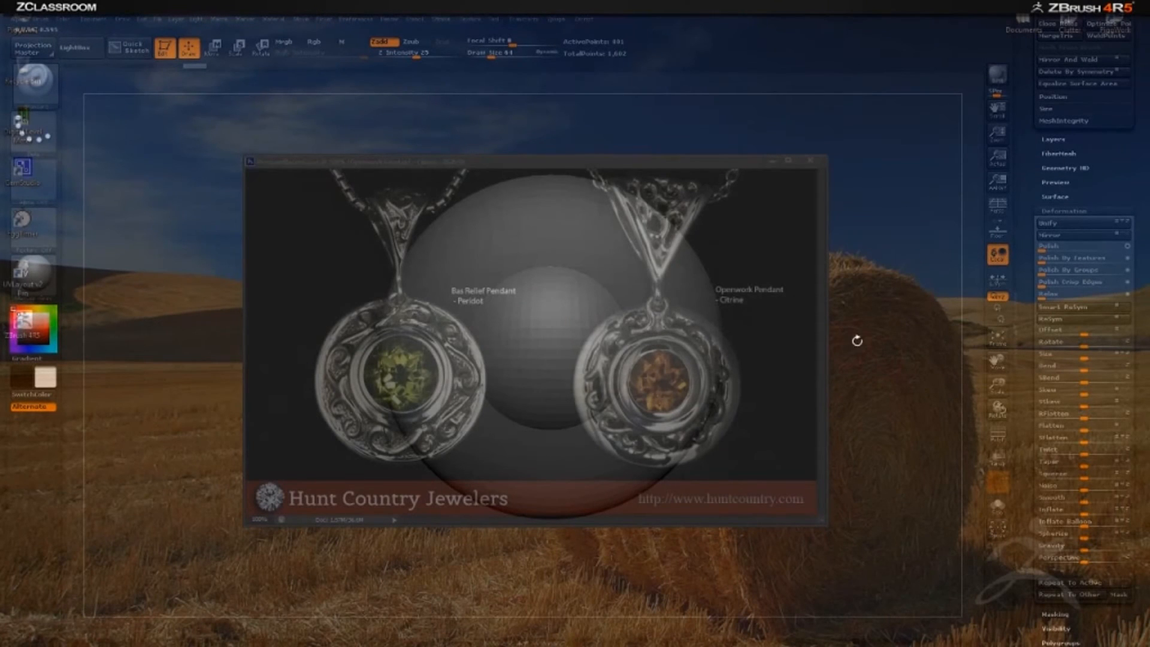
left_click_drag(858, 341, 902, 258, "alt")
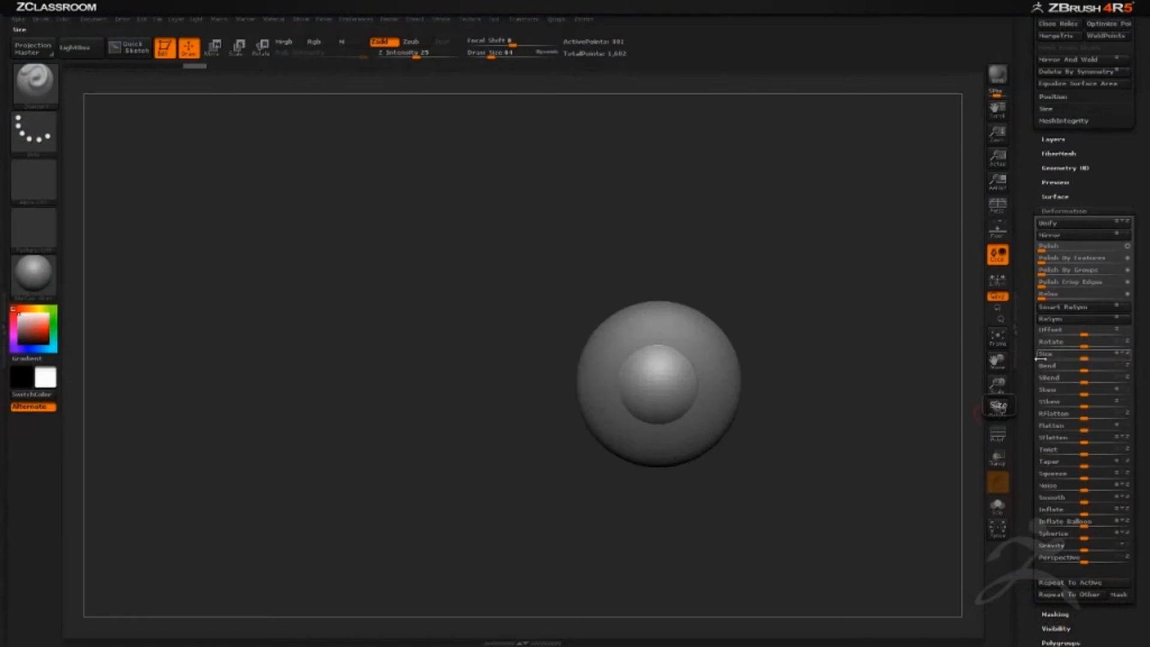
- Enlarge the central dome with the Size deformation to match the citrine pendant's centre setting, and make the window opaque again
left_click_drag(1085, 349, 1093, 356)
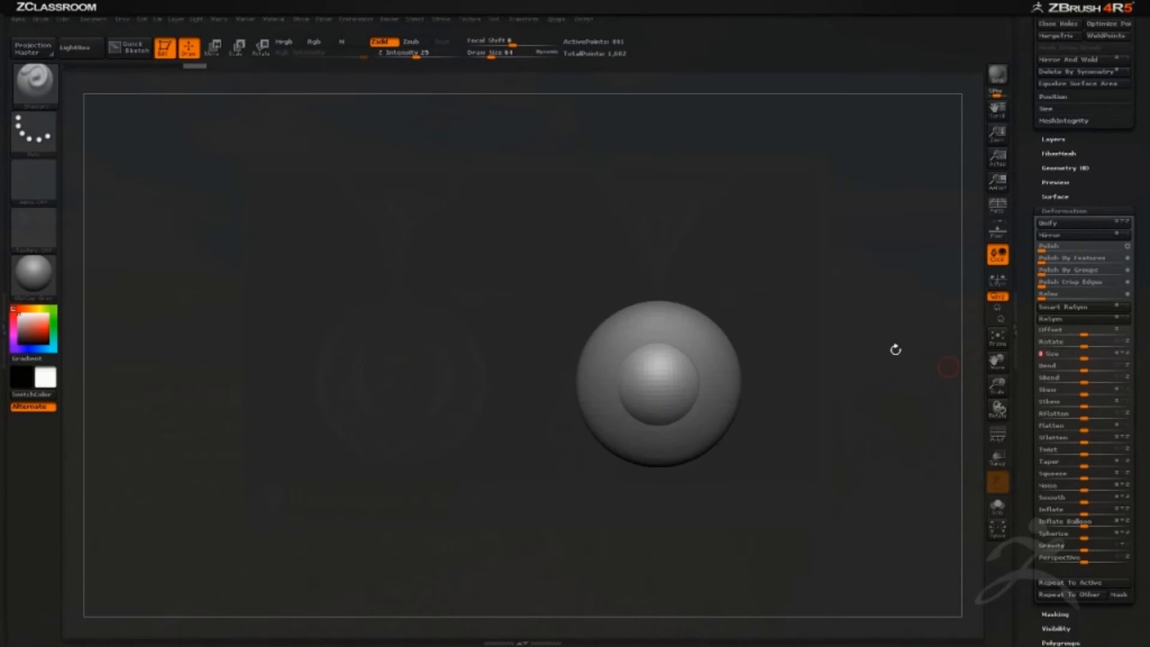
left_click_drag(1085, 354, 1091, 356)
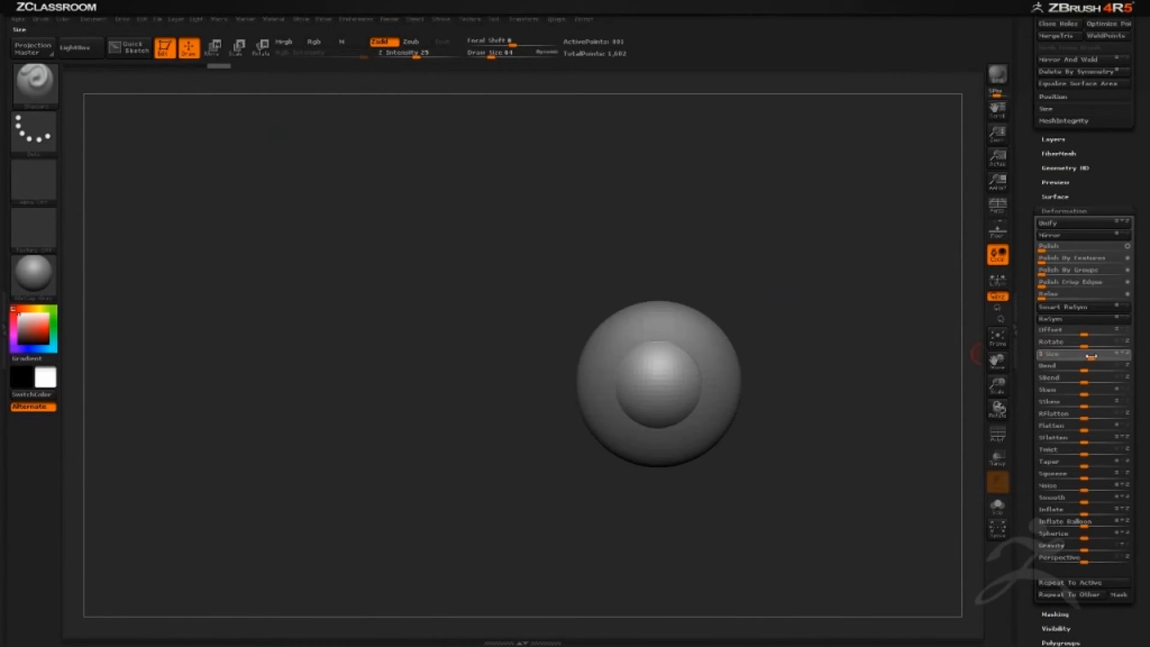
left_click_drag(1091, 355, 1093, 356)
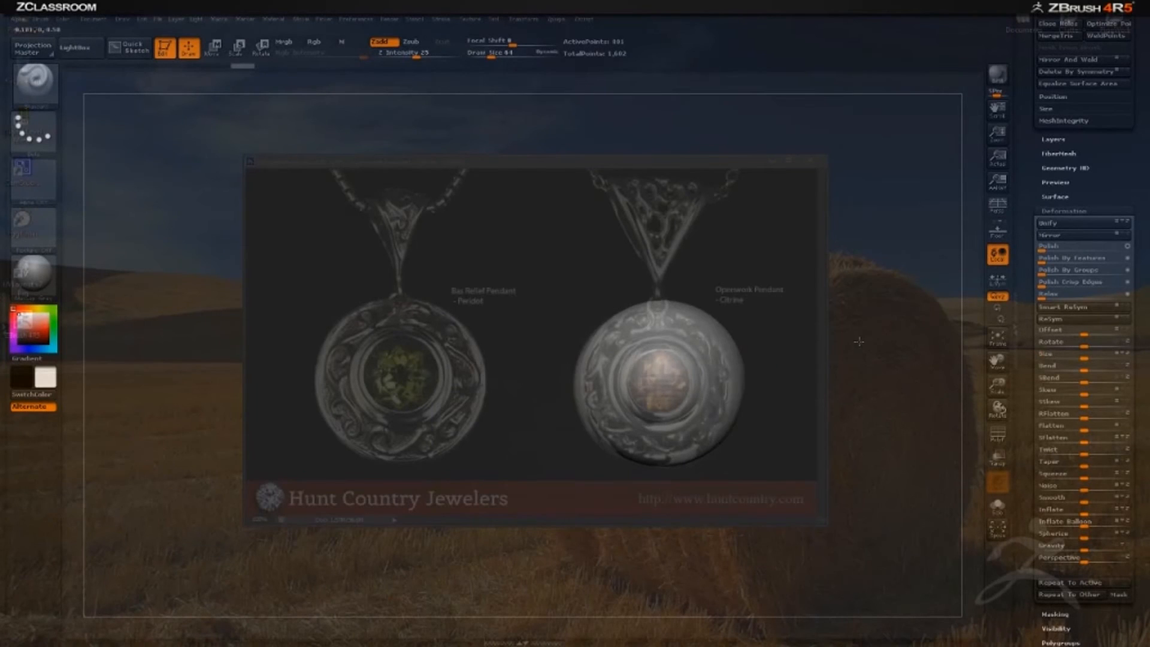
left_click_drag(1085, 358, 1093, 358)
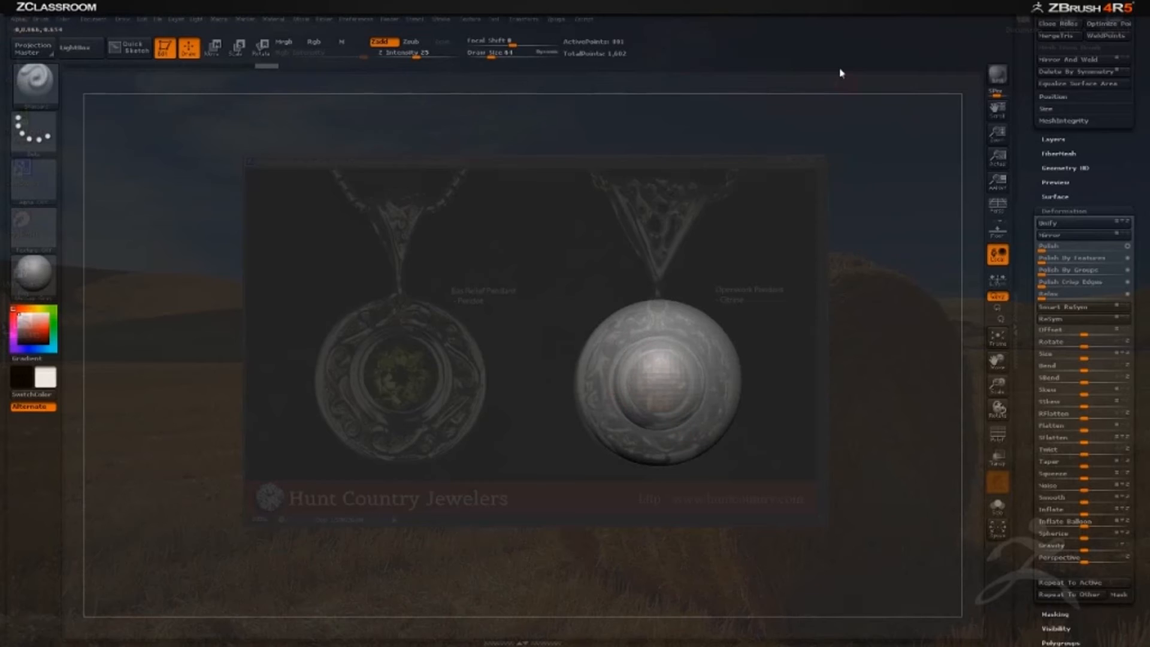
left_click_drag(819, 7, 853, 7)
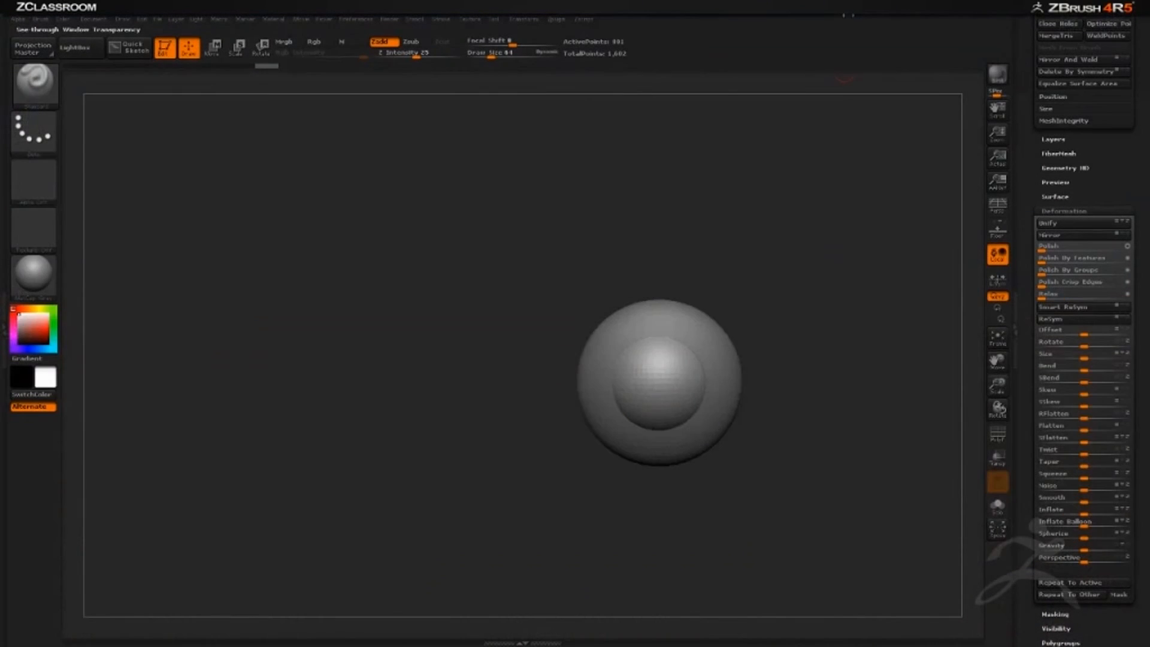
- Flatten the central dome along its depth axis only, using the Size deformation
mouse_move(873, 347)
left_mouse_down()
mouse_move(852, 296)
mouse_move(805, 322)
mouse_move(885, 300)
left_mouse_up()
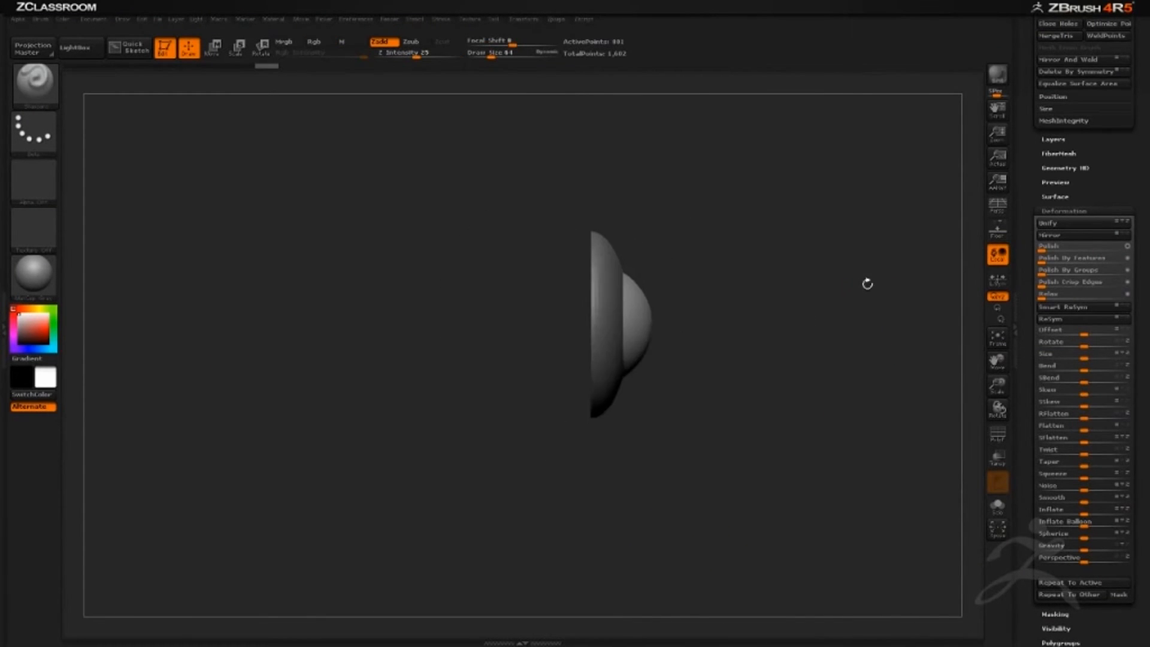
left_click_drag(868, 285, 739, 342)
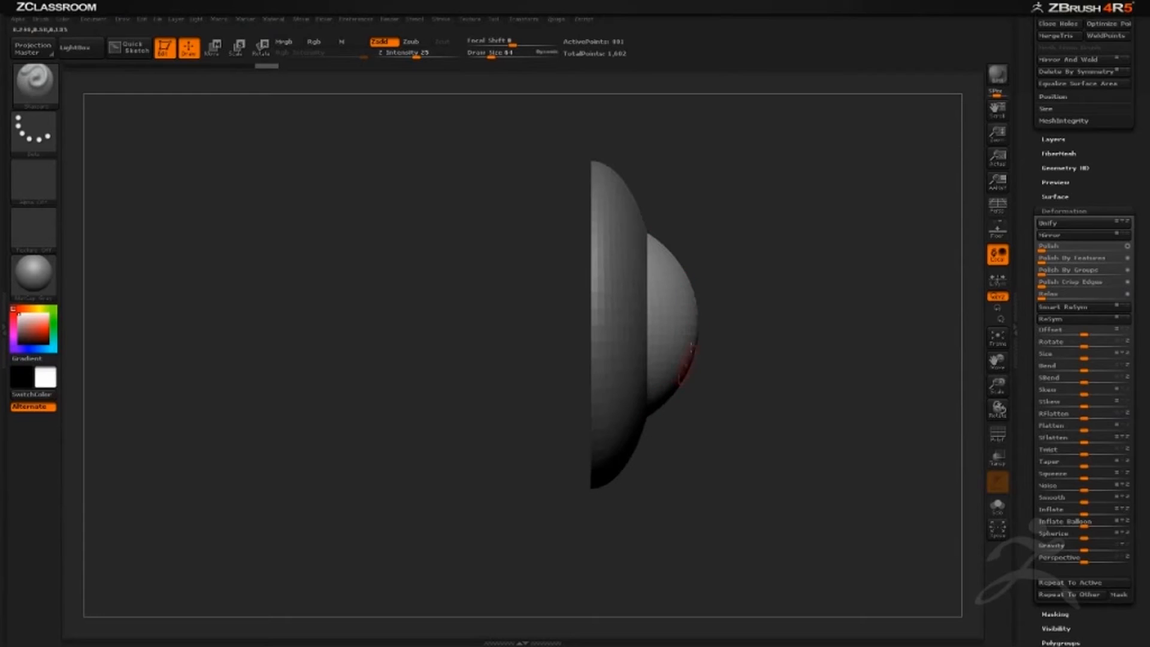
left_click_drag(779, 288, 740, 282)
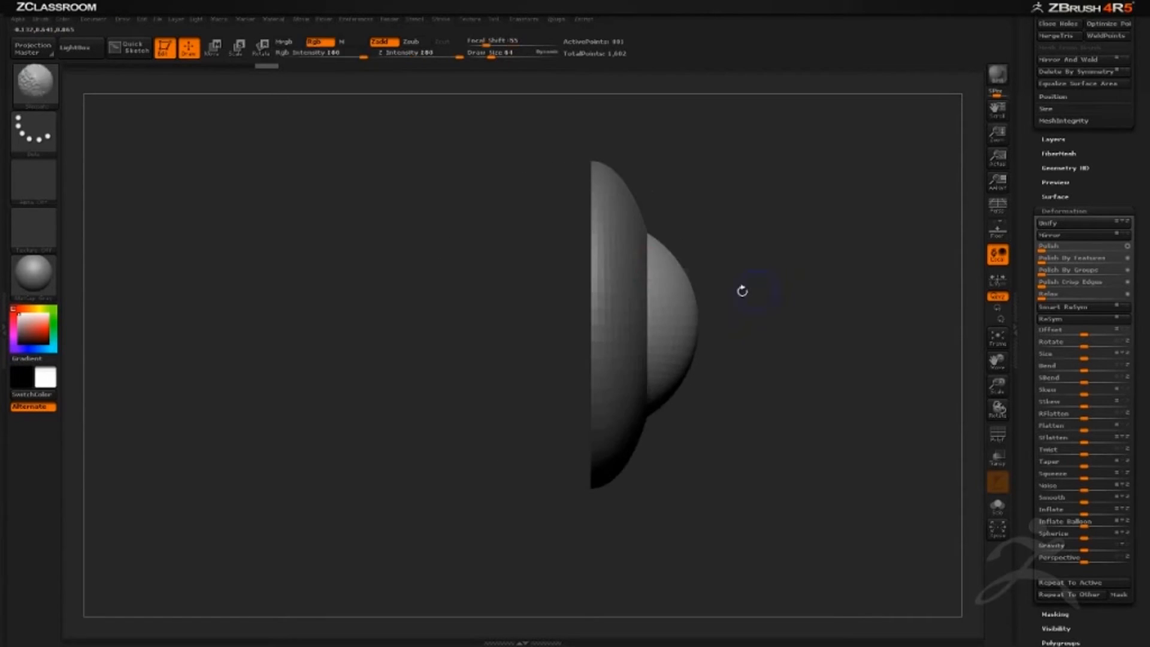
left_click_drag(721, 228, 742, 239)
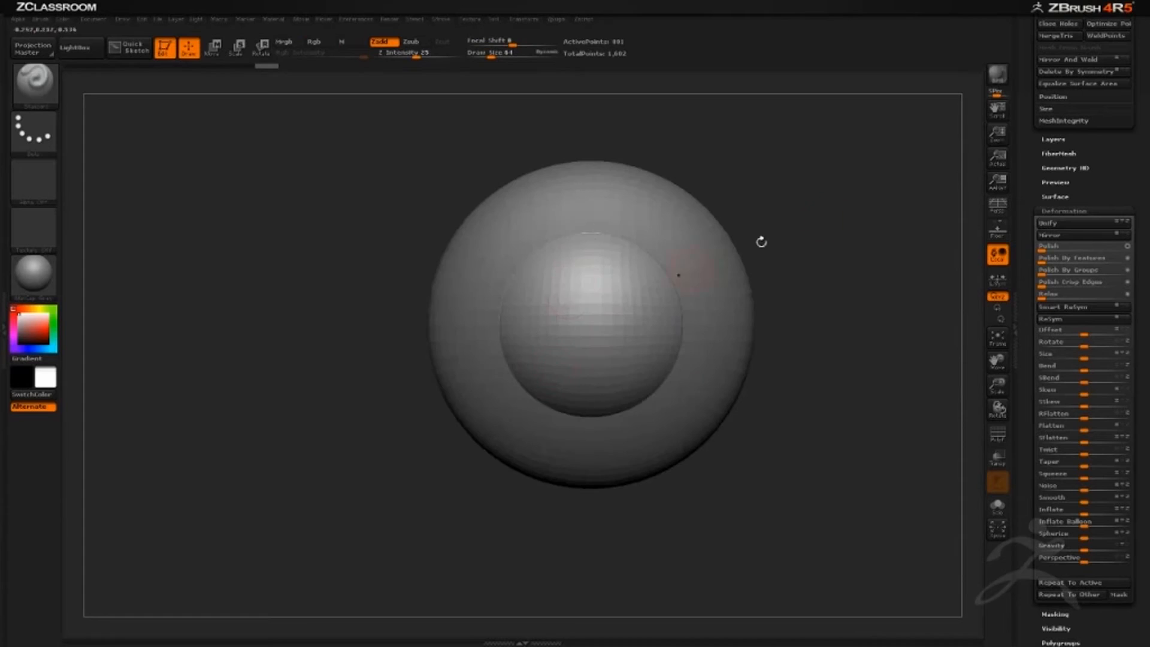
left_click_drag(761, 242, 858, 220)
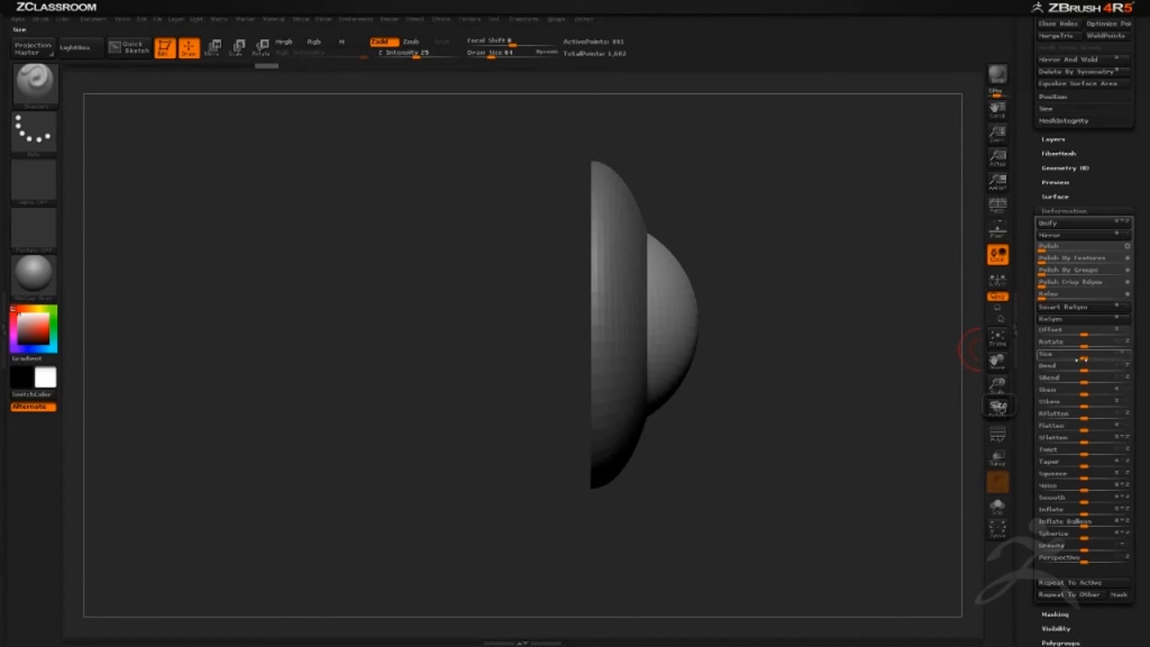
left_click_drag(1084, 357, 1072, 358)
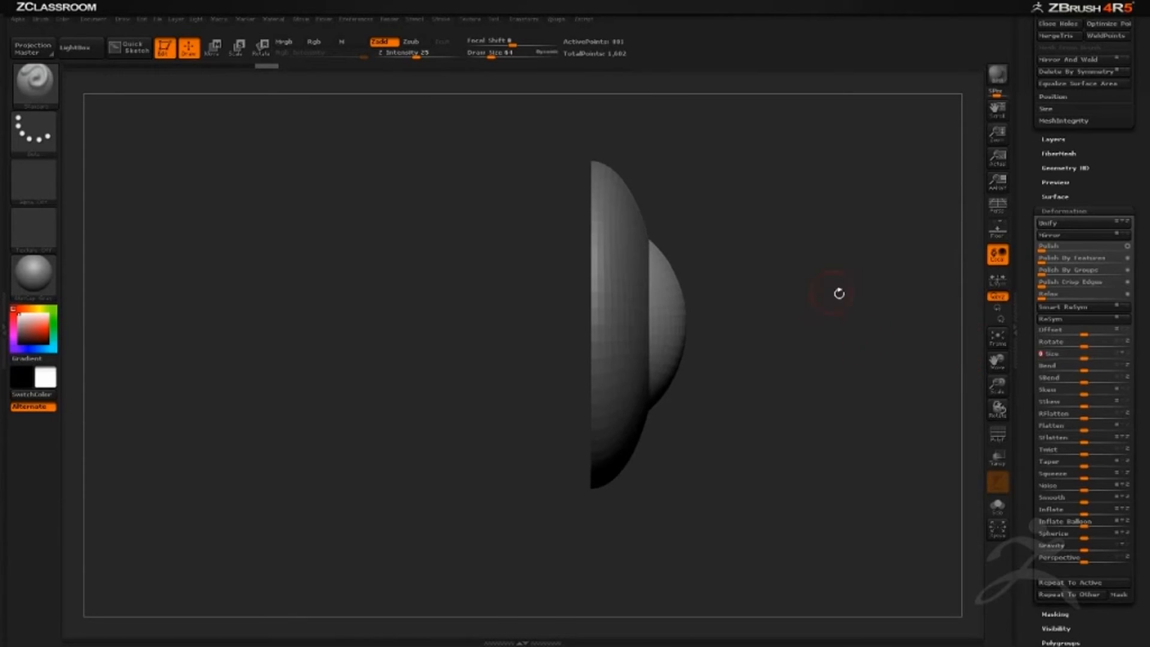
- Examine the proportions of the dome and the base from the front, from the side and at an angle
left_click_drag(840, 293, 689, 257, "shift")
left_click_drag(832, 240, 899, 225)
mouse_move(839, 270)
left_mouse_down()
mouse_move(869, 280)
mouse_move(850, 262)
left_mouse_up()
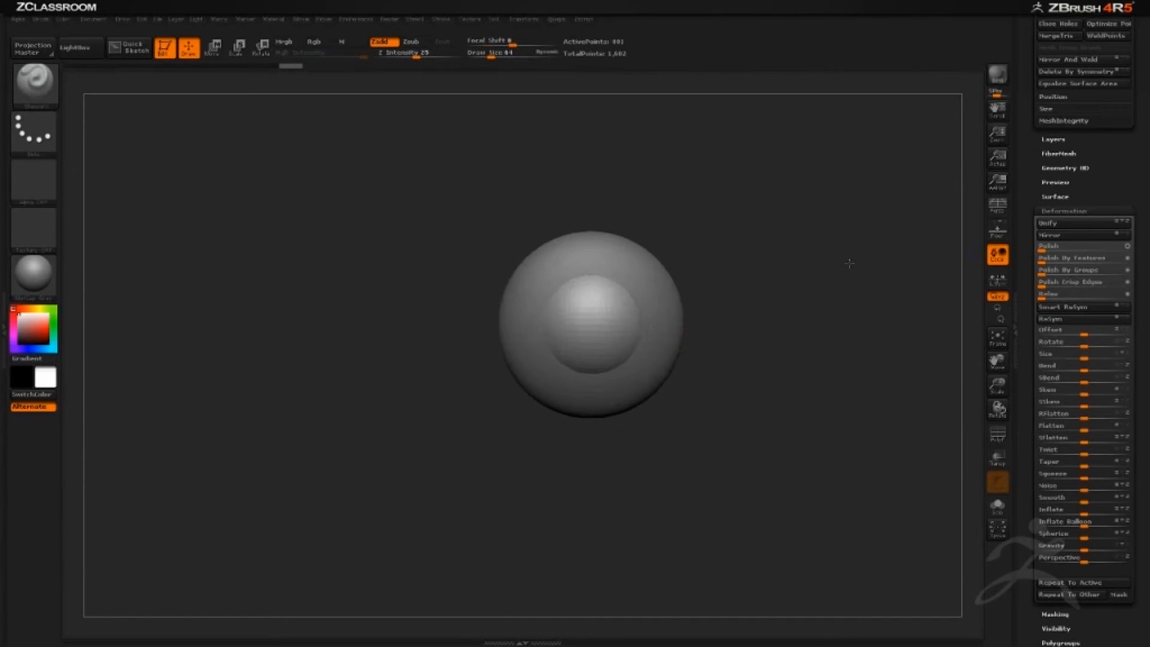
left_click_drag(533, 438, 611, 437)
left_click_drag(698, 264, 757, 267)
left_click_drag(756, 267, 761, 319, "alt")
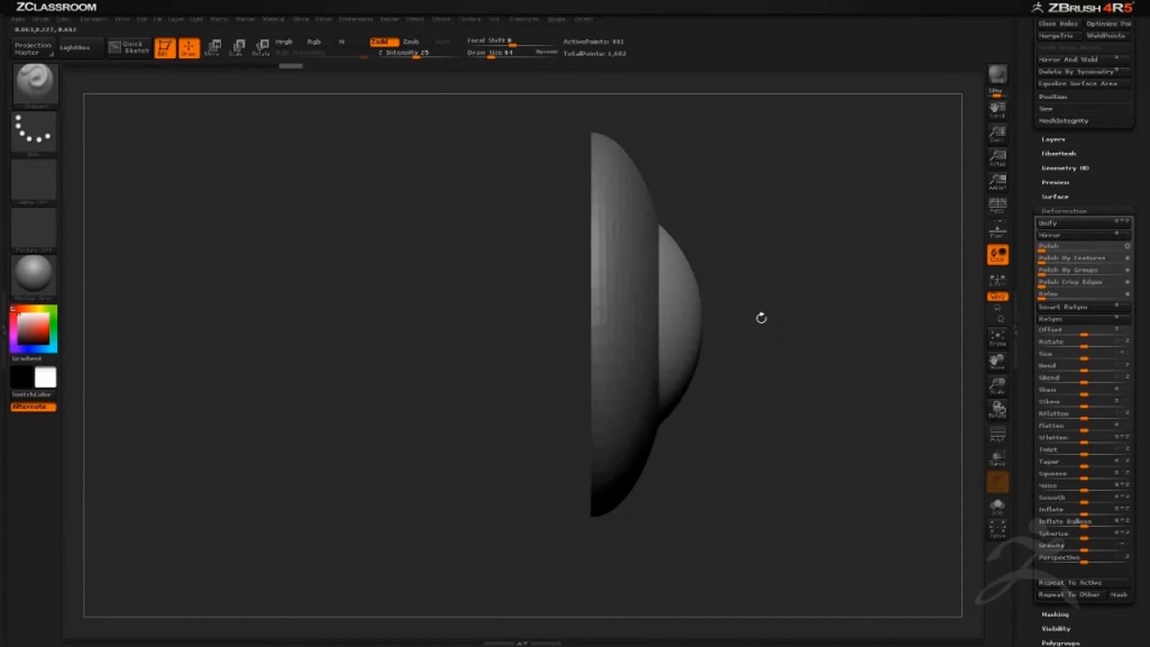
left_click_drag(781, 254, 730, 304)
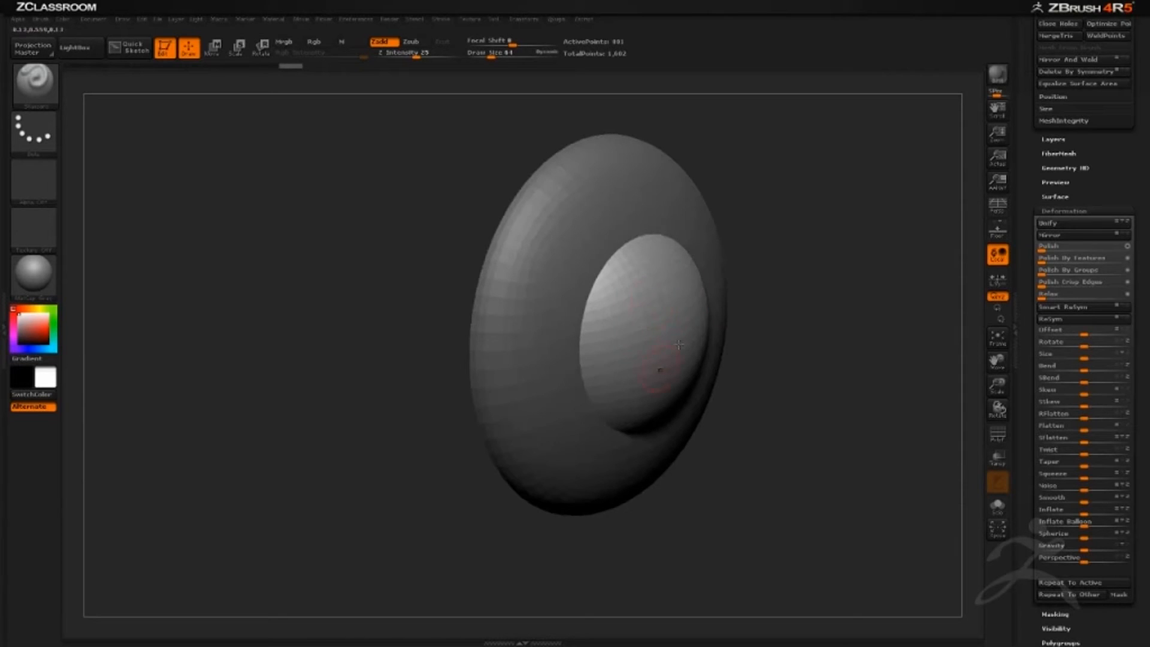
left_click_drag(834, 285, 765, 290)
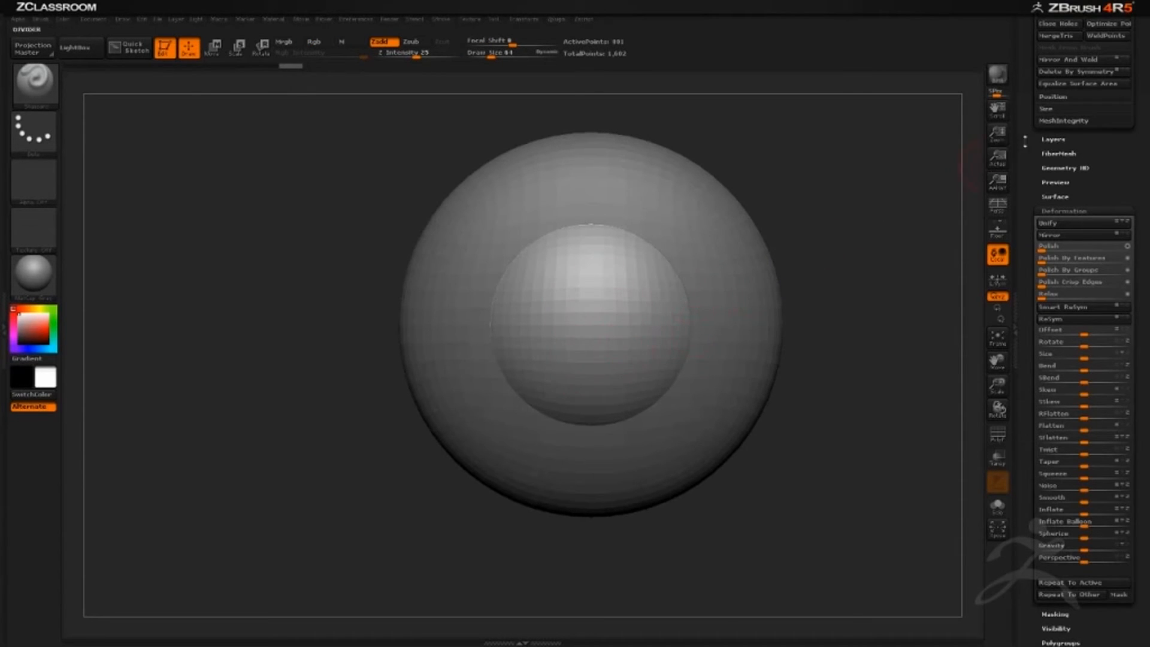
- Duplicate the central dome subtool and select the second of the two dome copies in the list
scroll(1025, 144, "up", 8)
scroll(1030, 213, "up", 5)
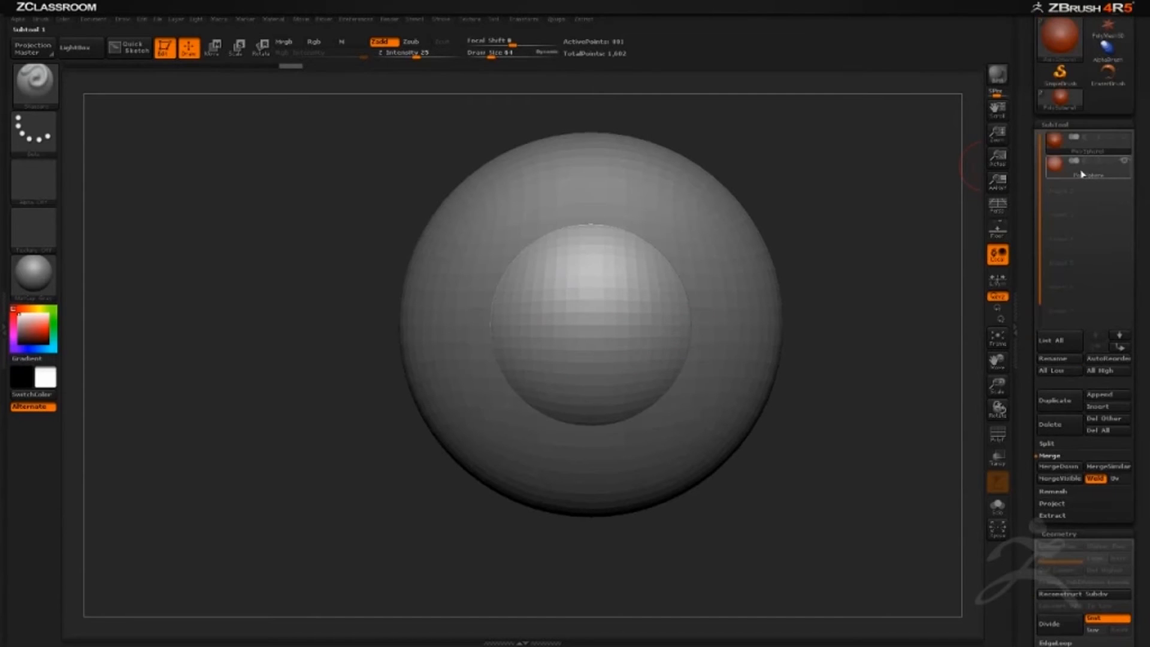
mouse_move(1077, 176)
mouse_move(1093, 152)
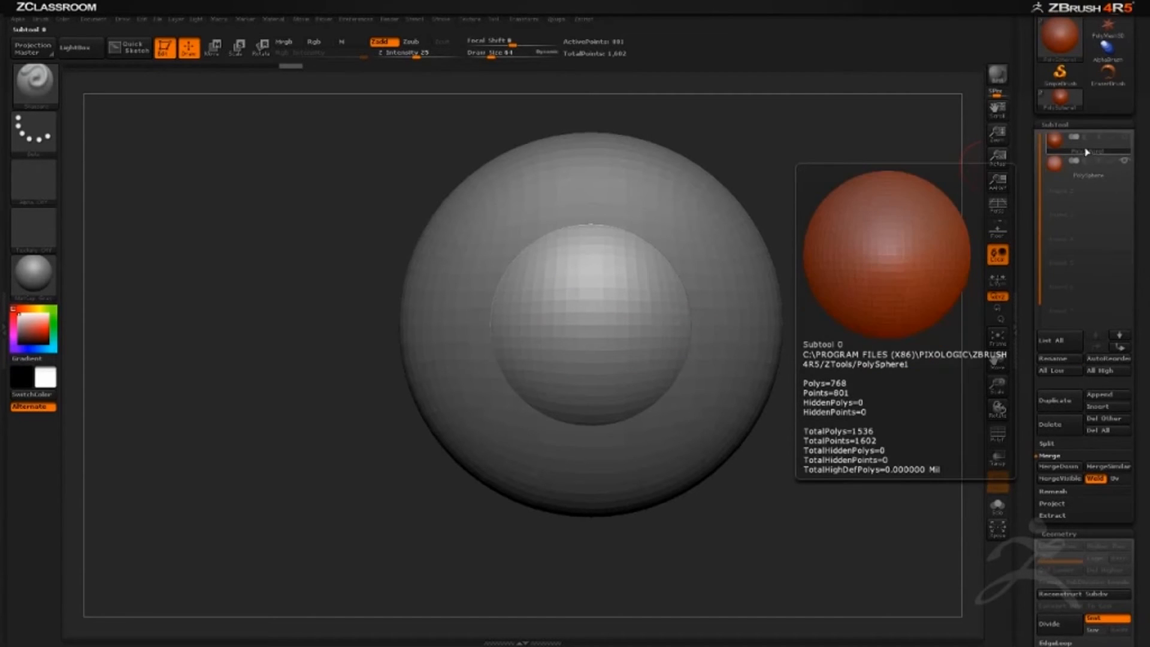
left_click(1055, 401)
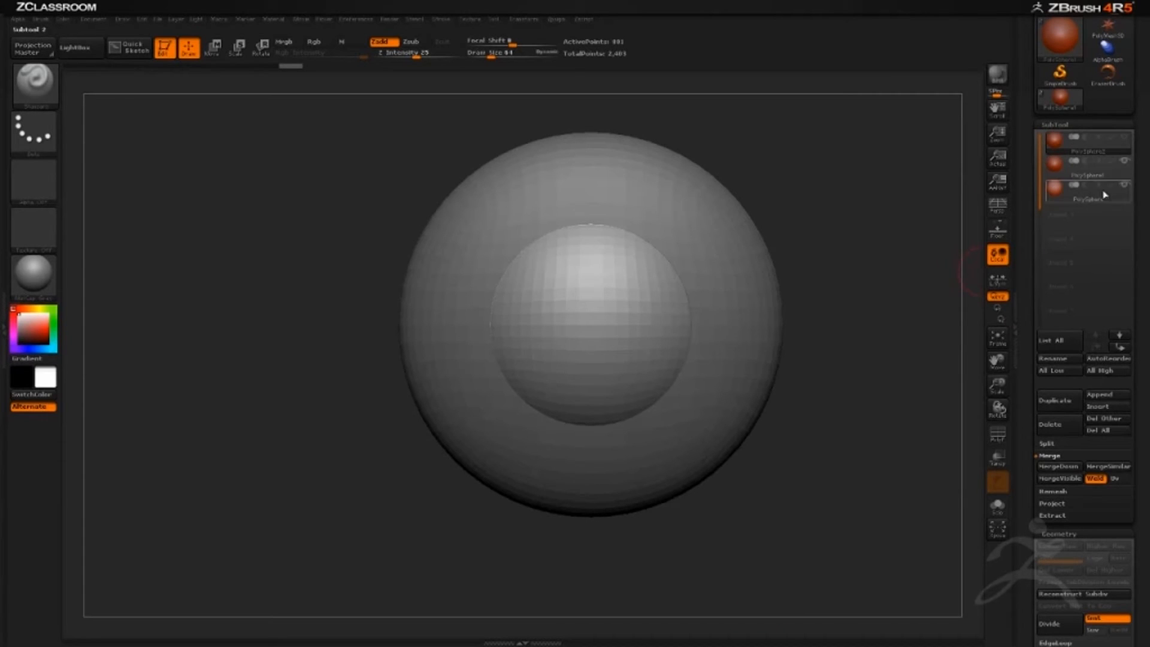
left_click(1122, 166)
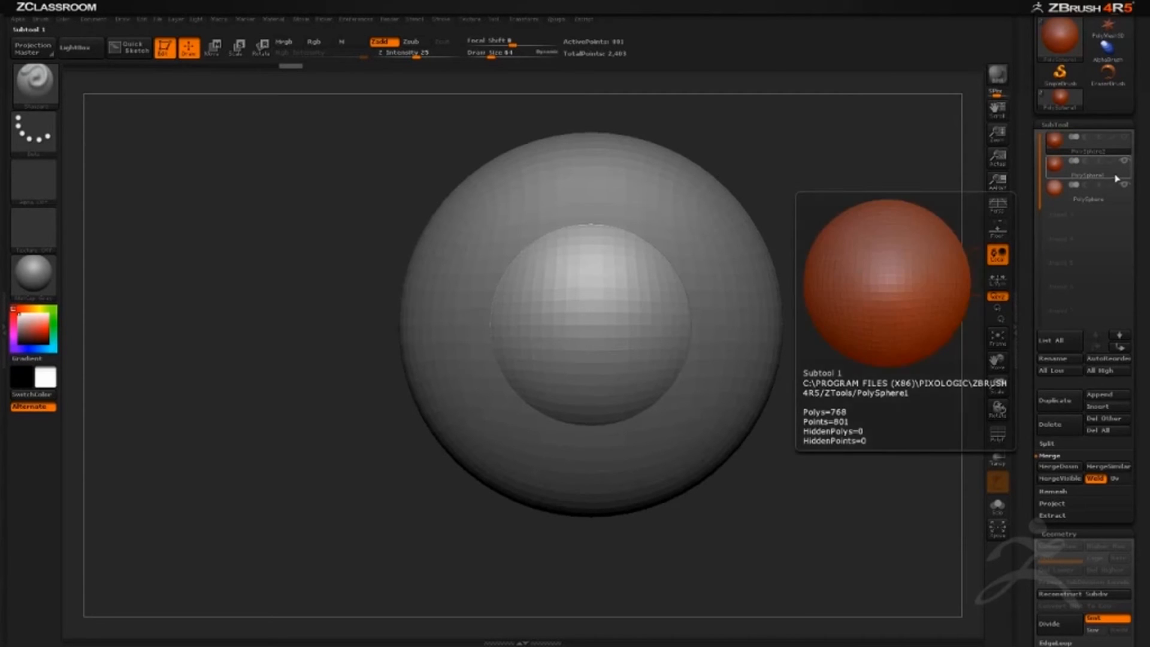
left_click(1081, 191)
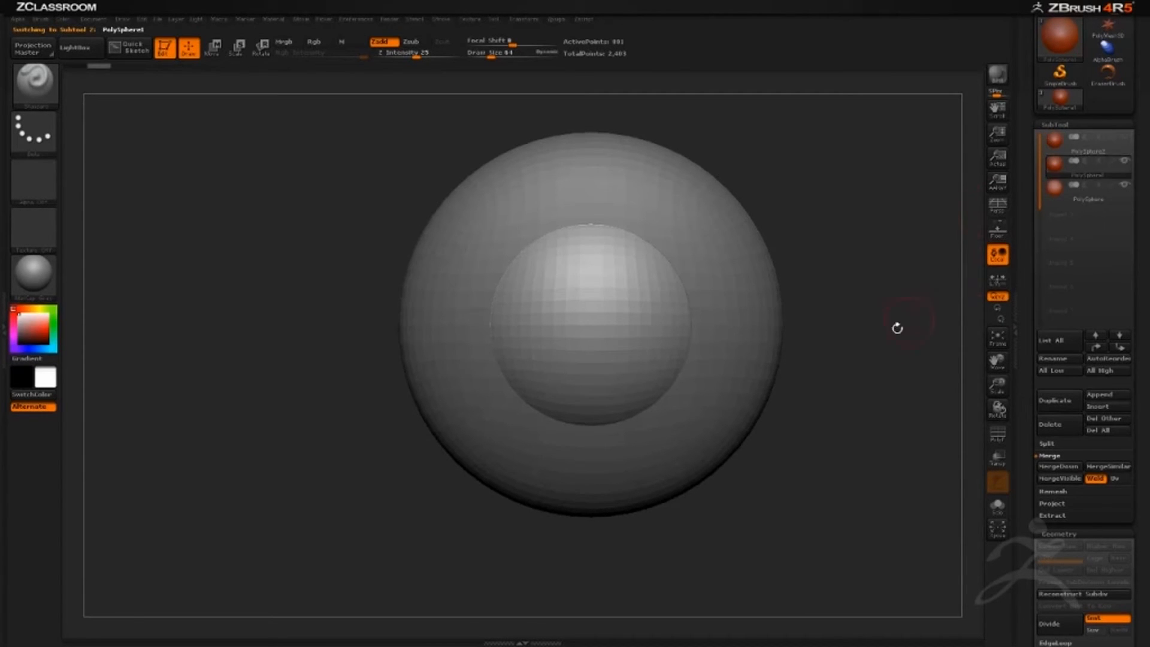
- Isolate the selected dome copy with Solo mode and turn it to a front view
left_click_drag(897, 328, 824, 352)
left_click(1000, 507)
left_click(1100, 154)
left_click(1085, 167)
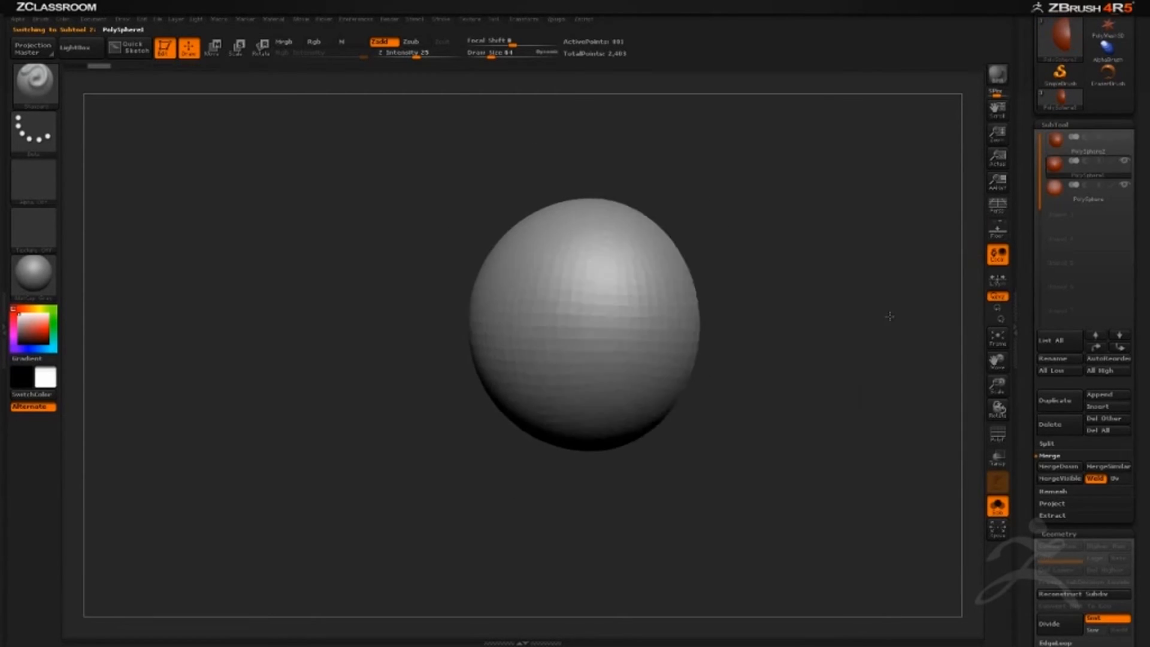
left_click(1086, 190)
mouse_move(878, 357)
left_mouse_down()
mouse_move(942, 348)
mouse_move(891, 368)
left_mouse_up()
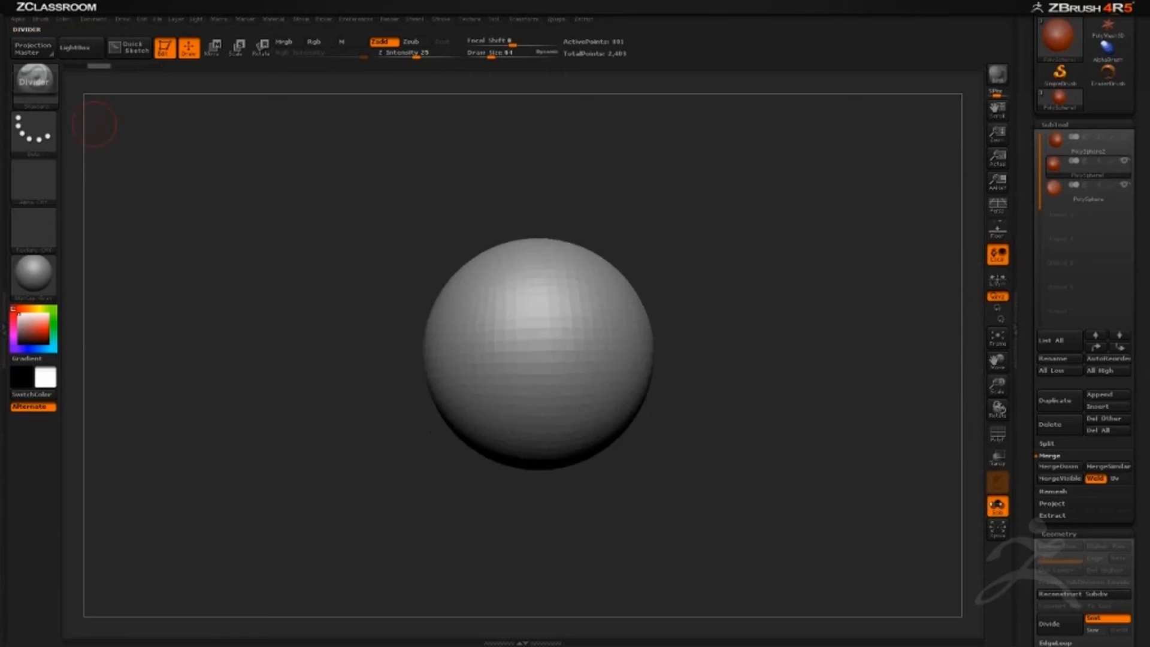
- Turn off Solo mode and examine how the dome sits on the base from the side, the front and at an angle
left_click(998, 506)
left_click_drag(871, 384, 685, 231)
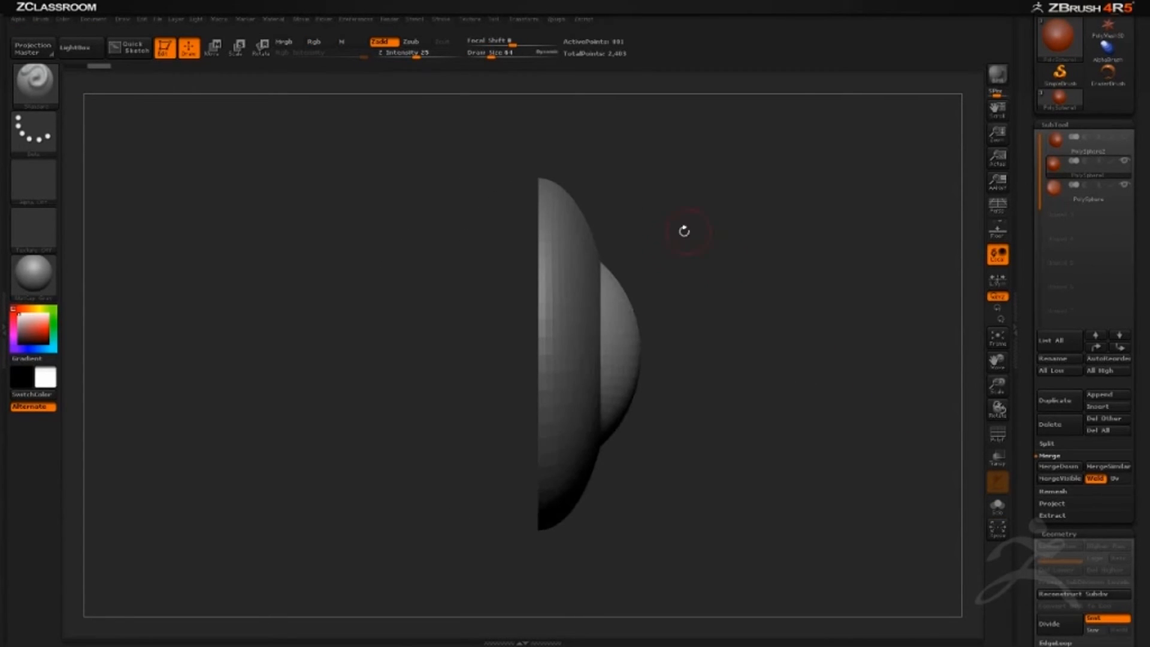
left_click_drag(846, 357, 572, 201, "shift")
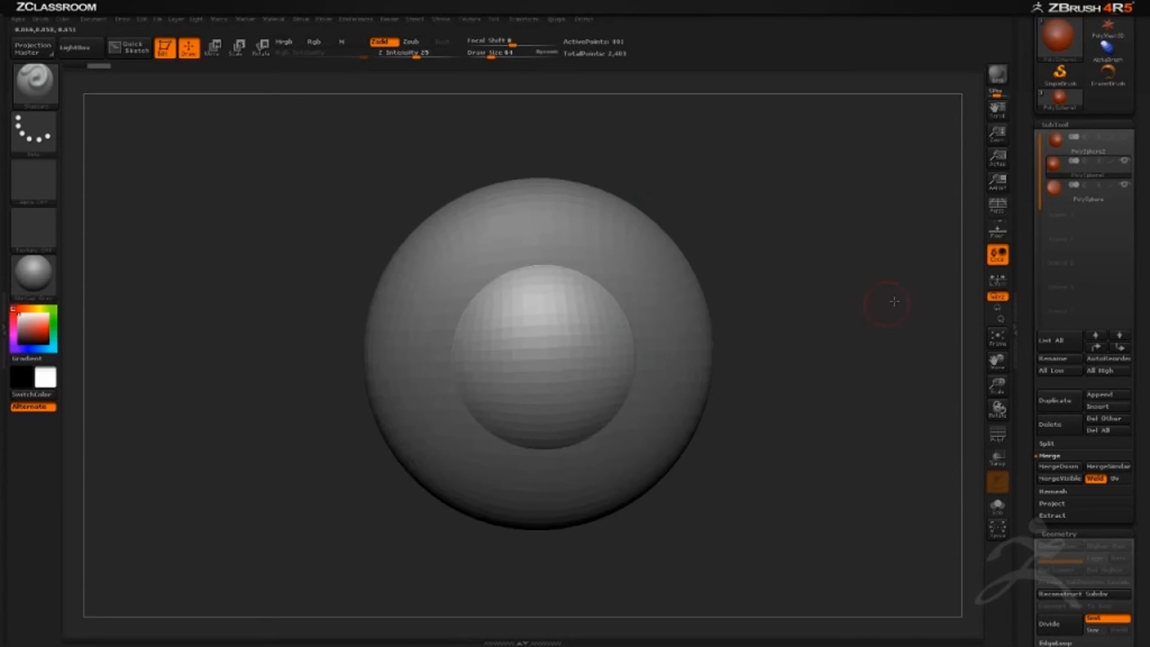
left_click_drag(894, 302, 616, 165)
left_click_drag(956, 423, 797, 335)
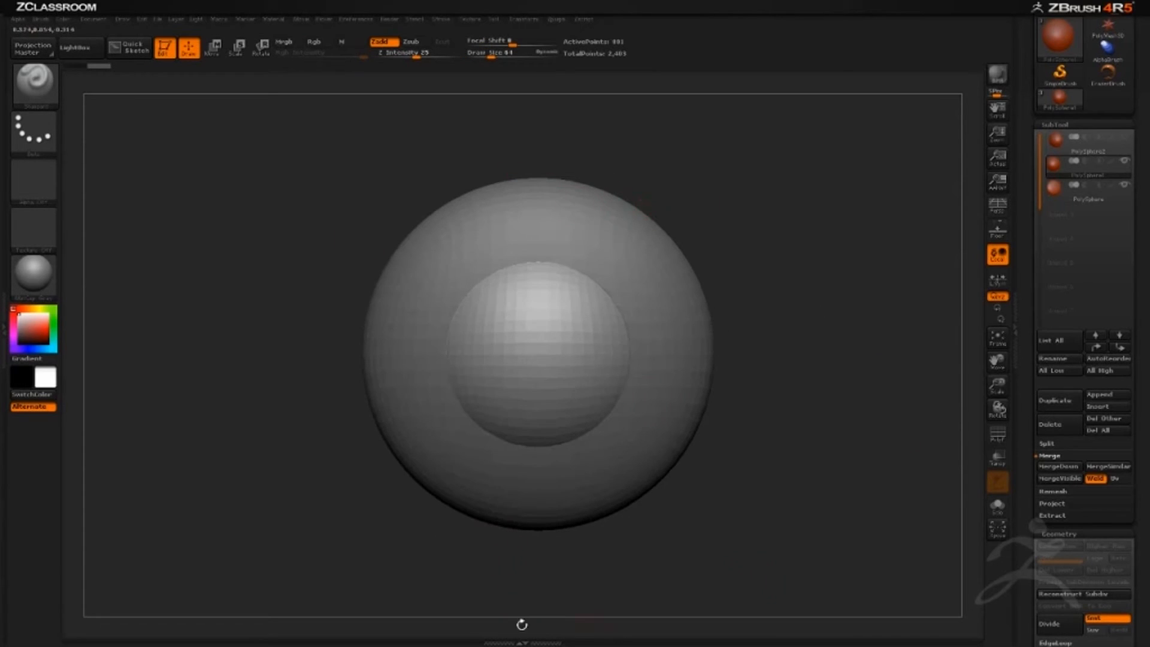
left_click_drag(896, 359, 928, 353)
left_click_drag(704, 216, 577, 220)
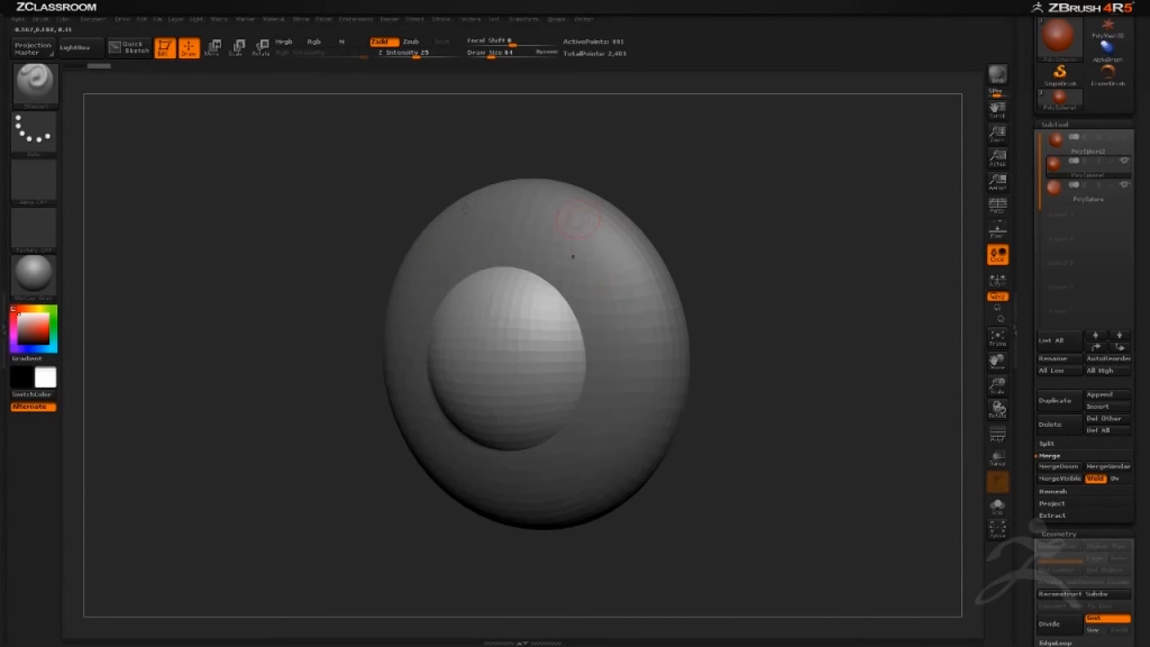
left_click_drag(801, 358, 899, 340)
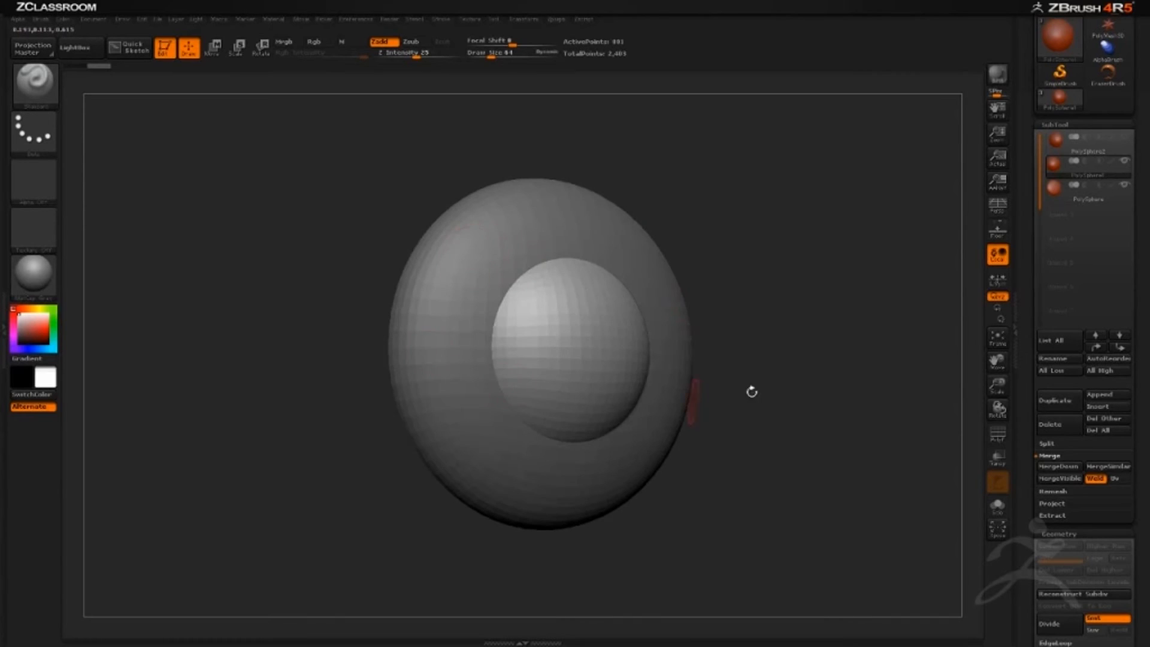
left_click_drag(752, 392, 841, 358, "shift")
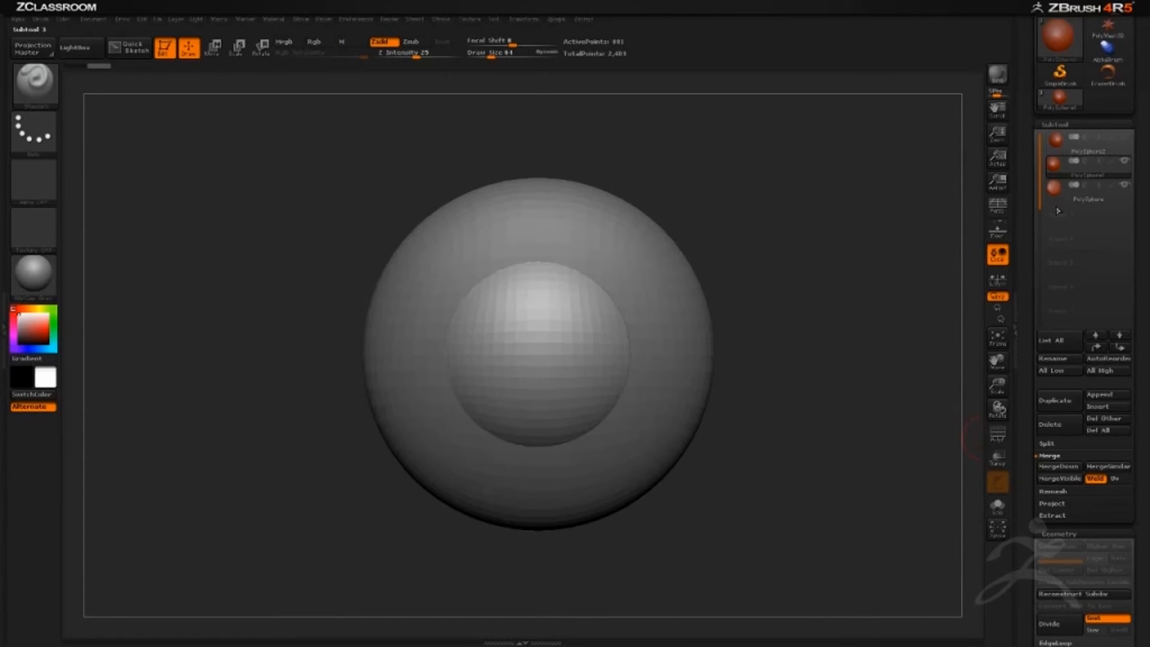
- Merge the selected dome subtool down into the base subtool below it, with Weld turned off
mouse_move(1082, 180)
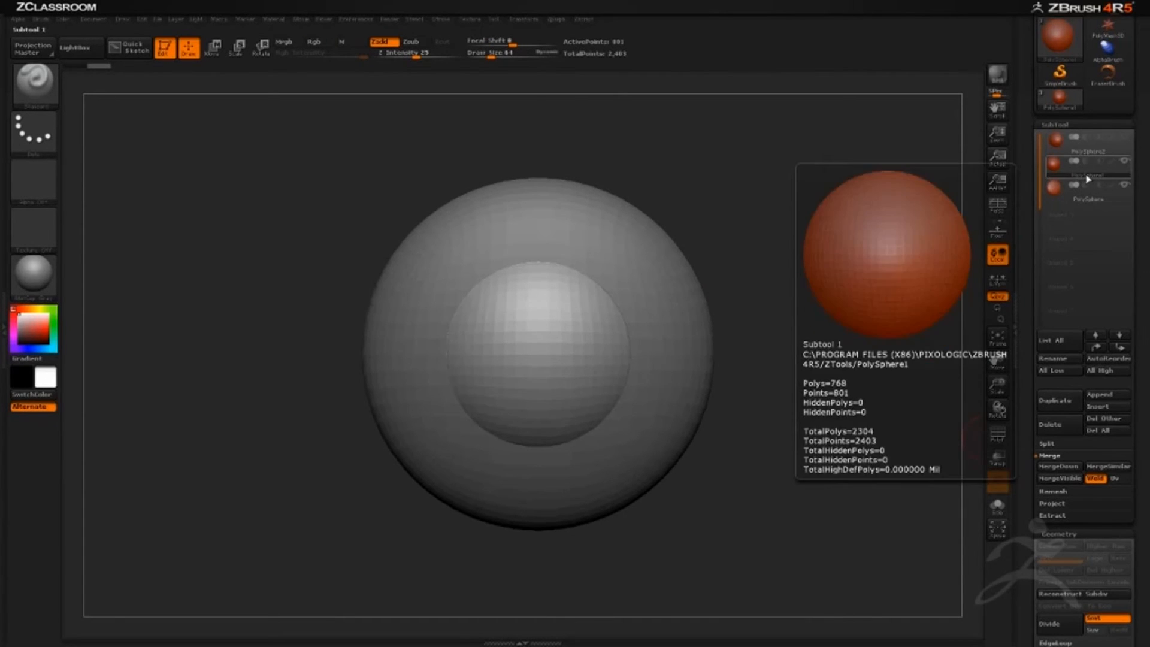
left_click_drag(717, 293, 893, 278)
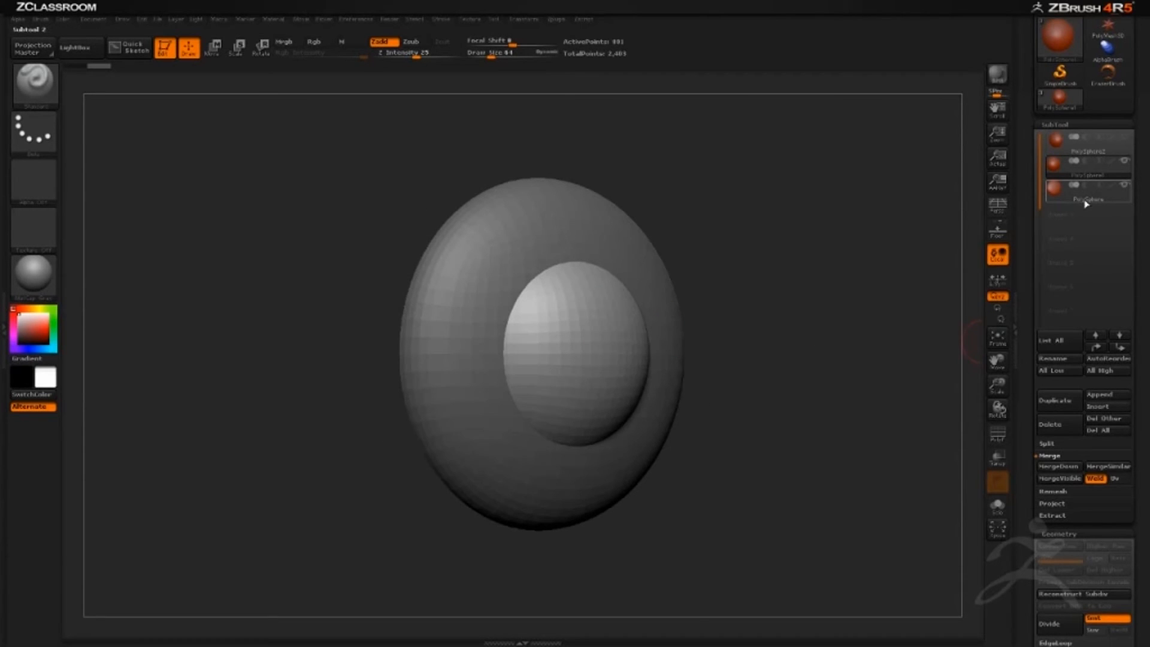
mouse_move(1078, 207)
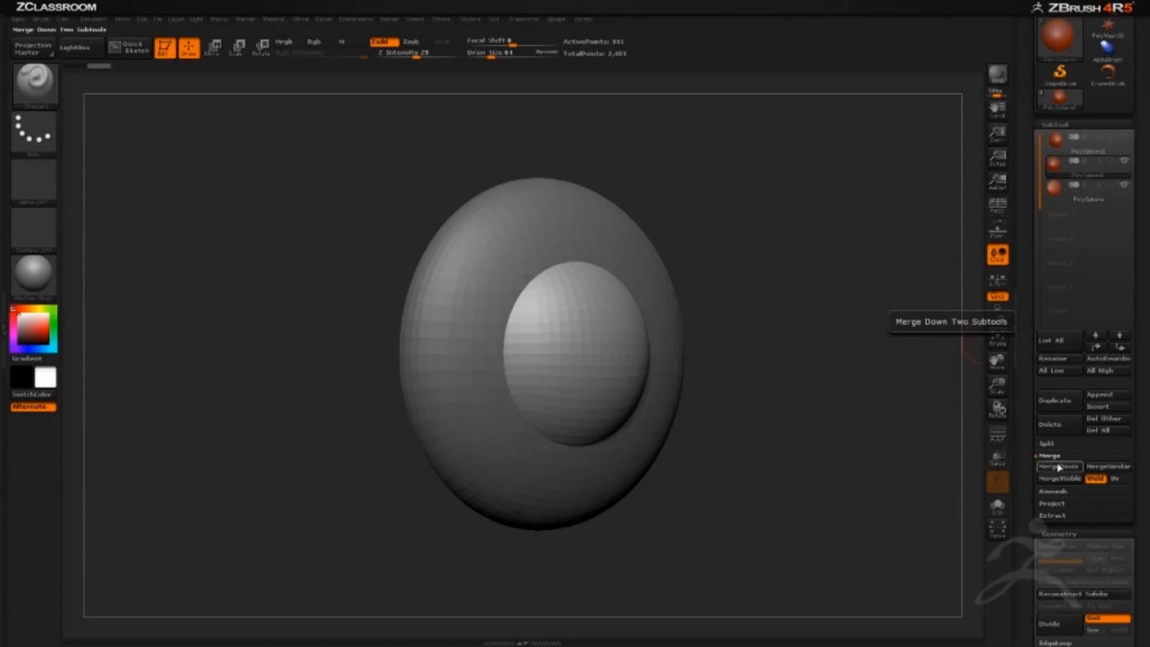
left_click(1097, 479)
left_click(1069, 469)
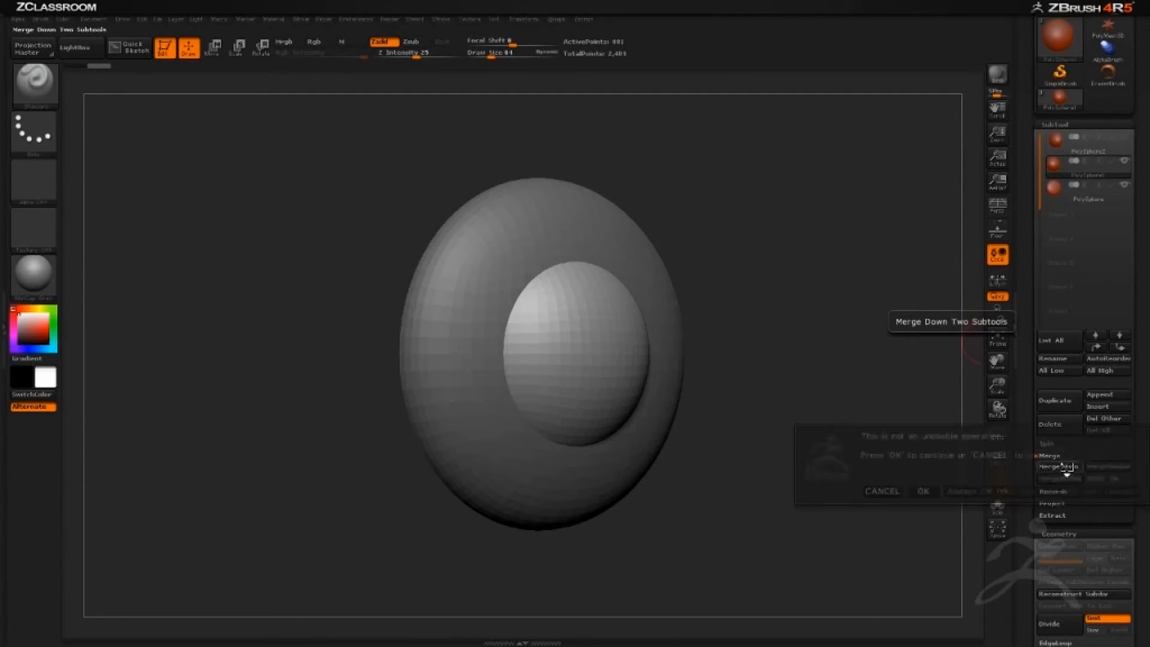
left_click(927, 490)
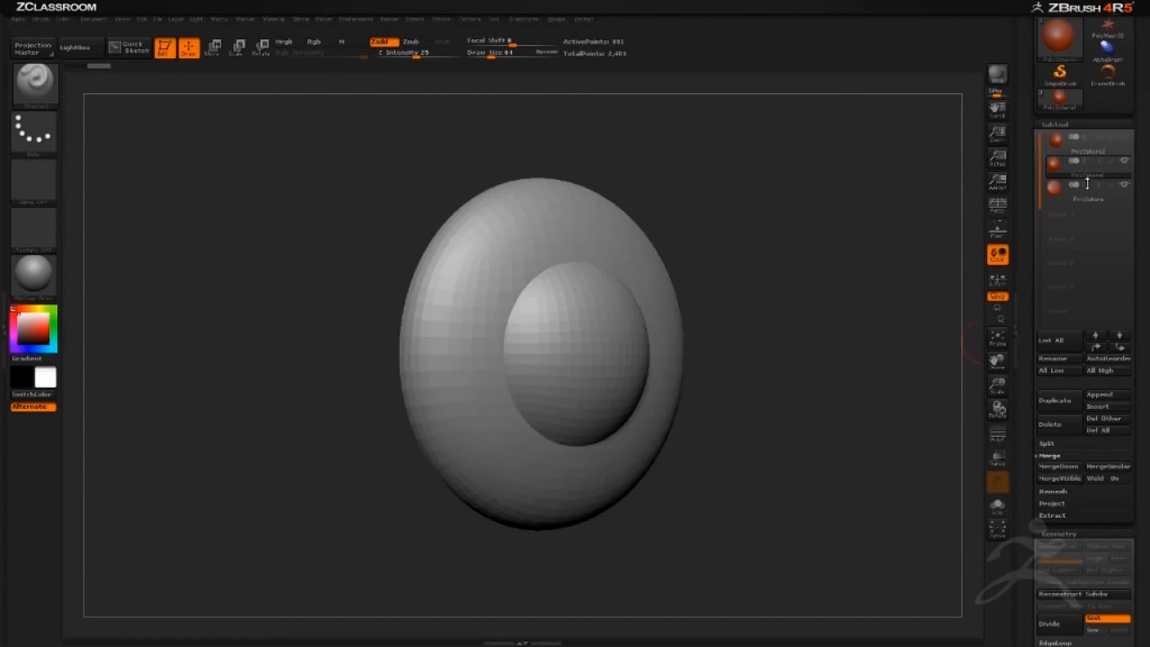
- Examine the merged dome and base from the side and front, including its wireframe, and hide the polyframe again
left_click_drag(978, 207, 835, 222, "shift")
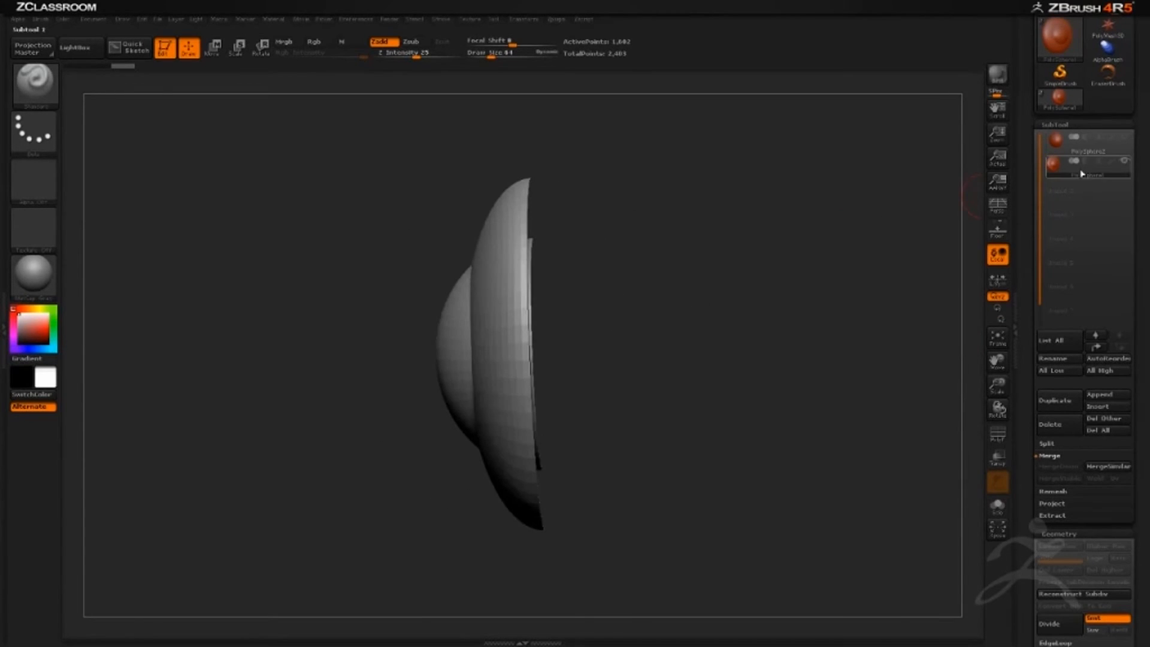
left_click_drag(958, 226, 933, 294)
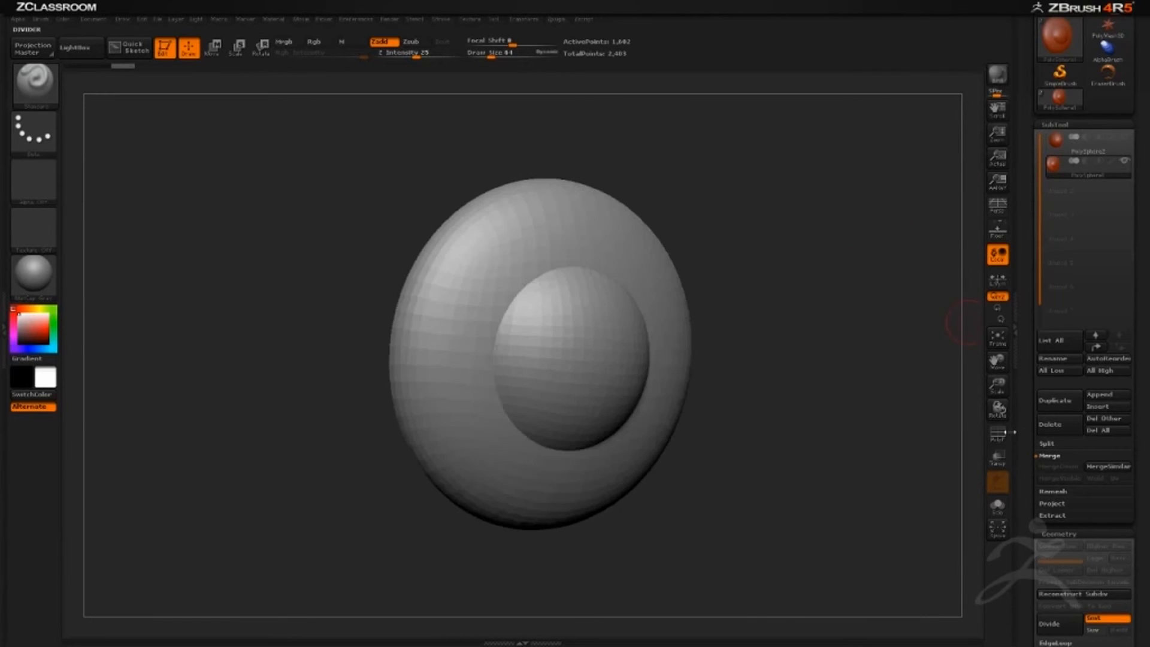
key("shift+f")
left_click_drag(863, 354, 772, 287)
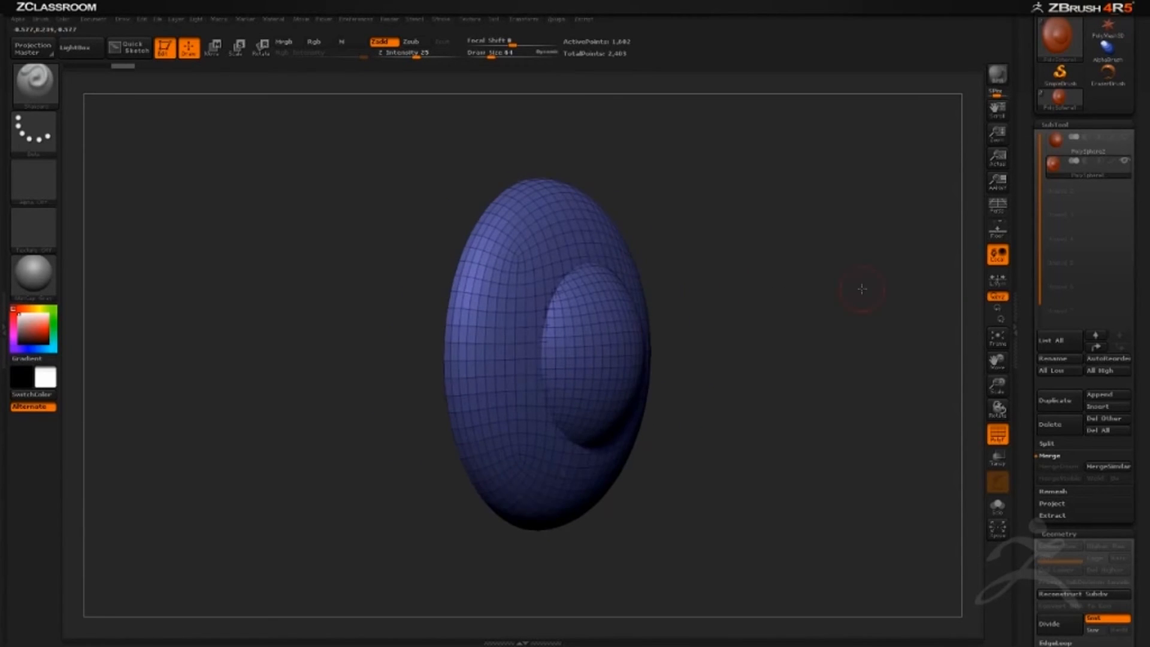
left_click_drag(862, 289, 413, 367, "shift")
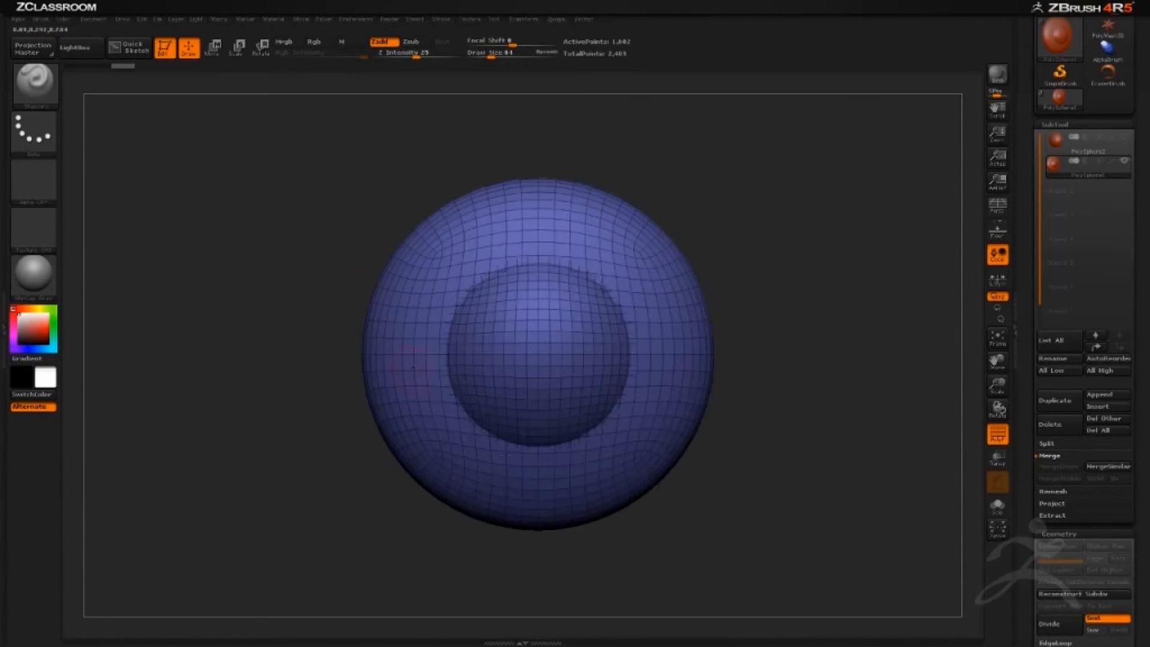
left_click(999, 436)
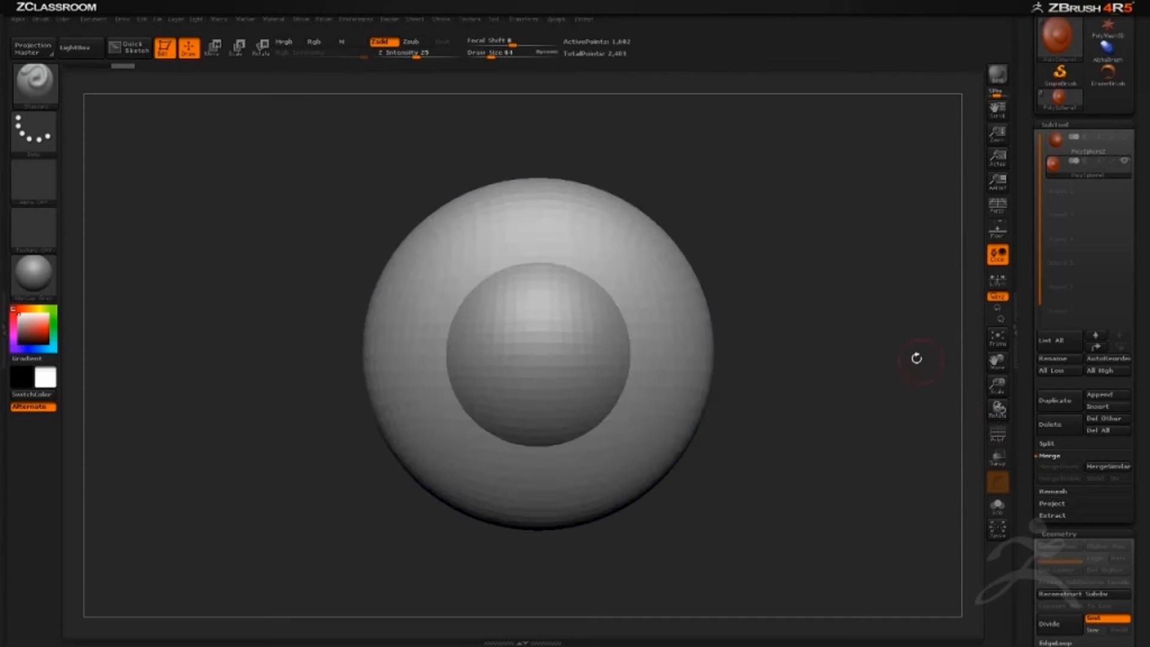
mouse_move(917, 357)
left_mouse_down()
mouse_move(847, 359)
mouse_move(922, 357)
left_mouse_up()
- Convert the merged dome and base with DynaMesh at resolution 128 with the Polish option enabled
scroll(1039, 417, "down", 5)
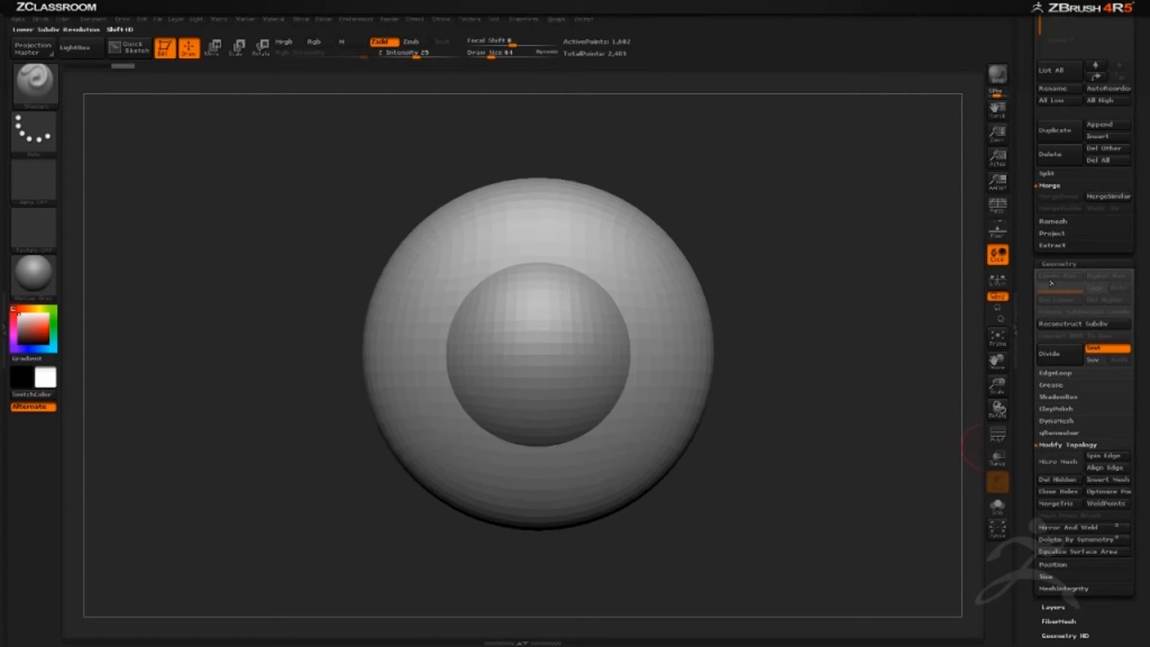
left_click(1056, 421)
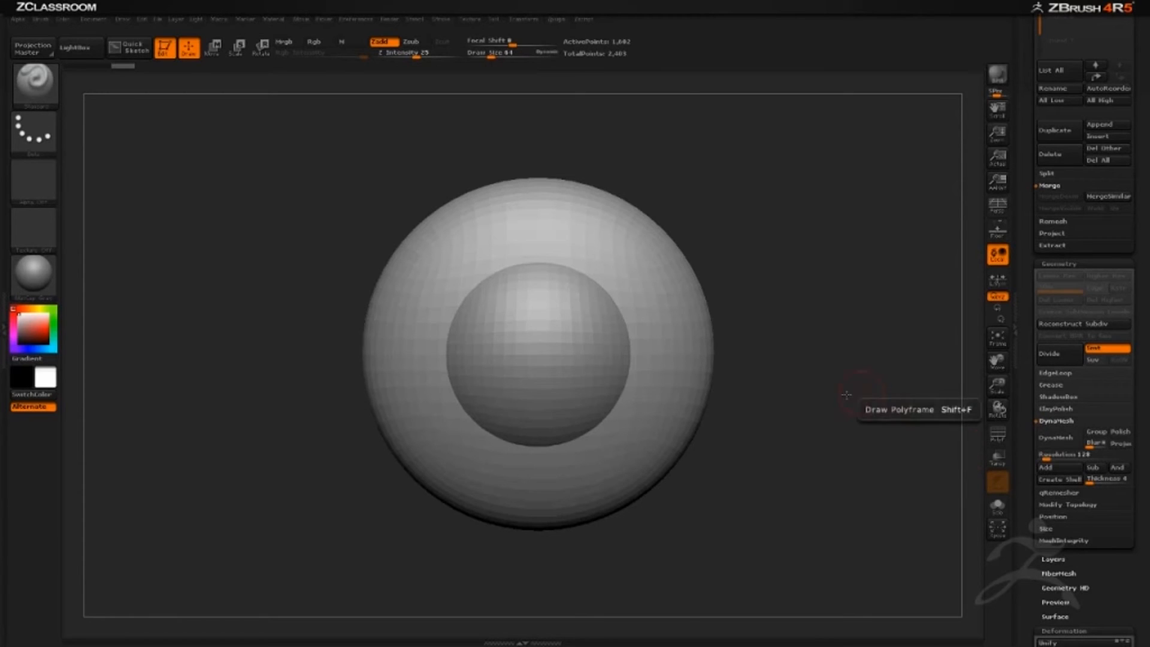
left_click_drag(864, 396, 873, 396, "shift")
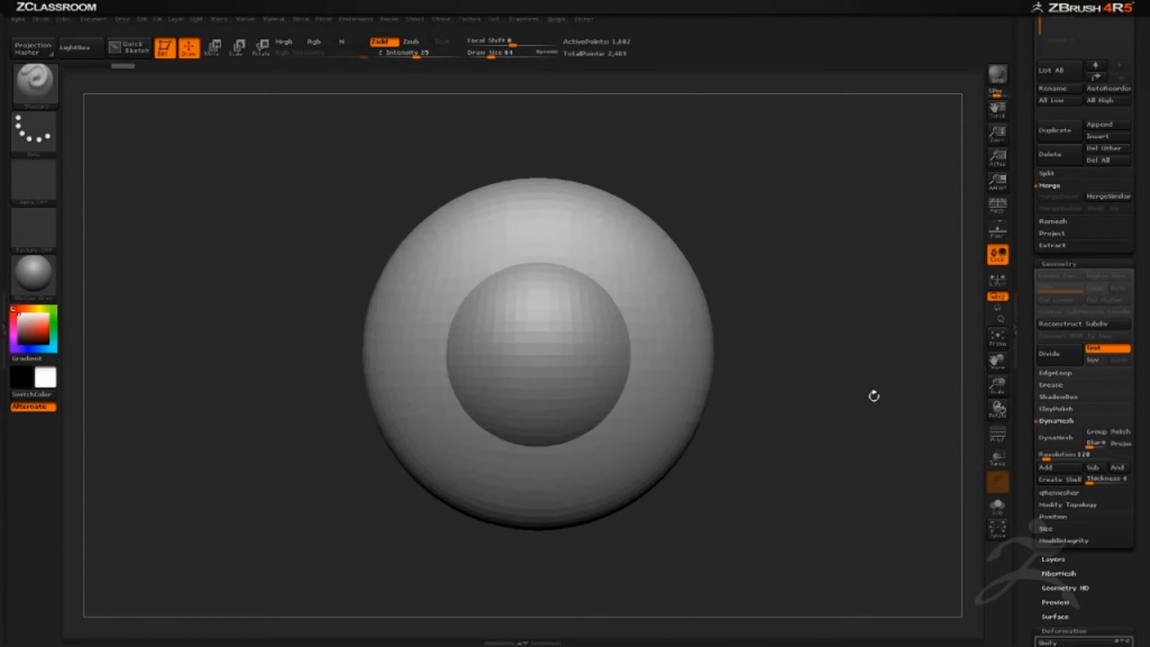
left_click(1120, 432)
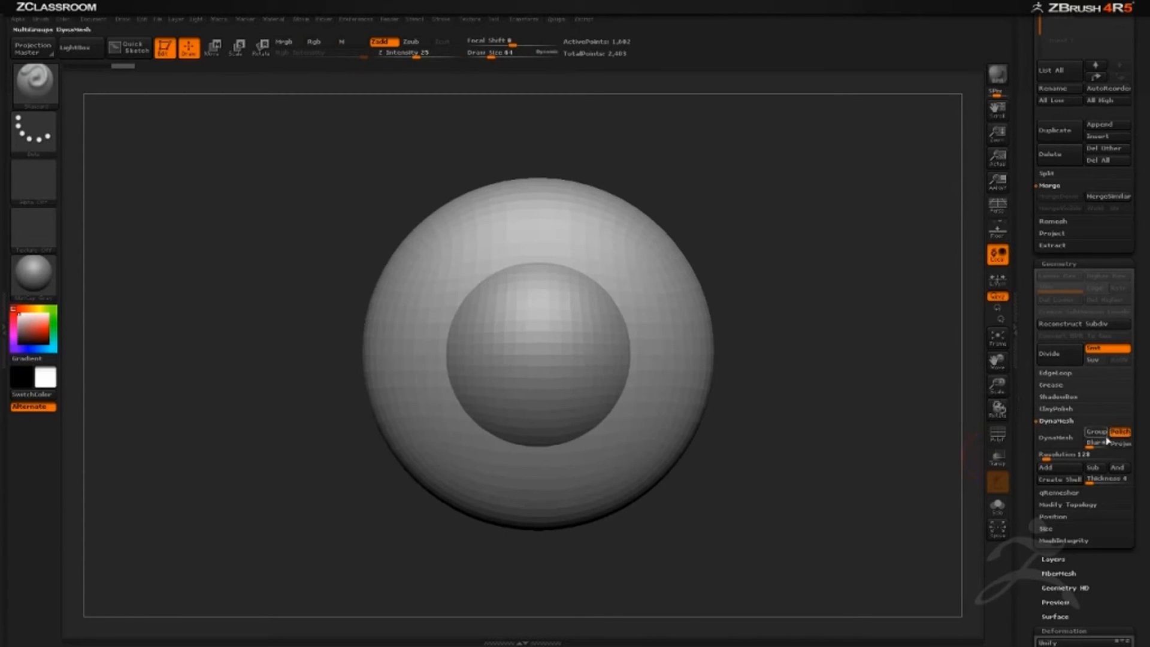
left_click(1062, 440)
- Examine the DynaMesh result from several angles with and without the polyframe, and compare it with the pendant reference photo
left_click_drag(745, 413, 862, 429)
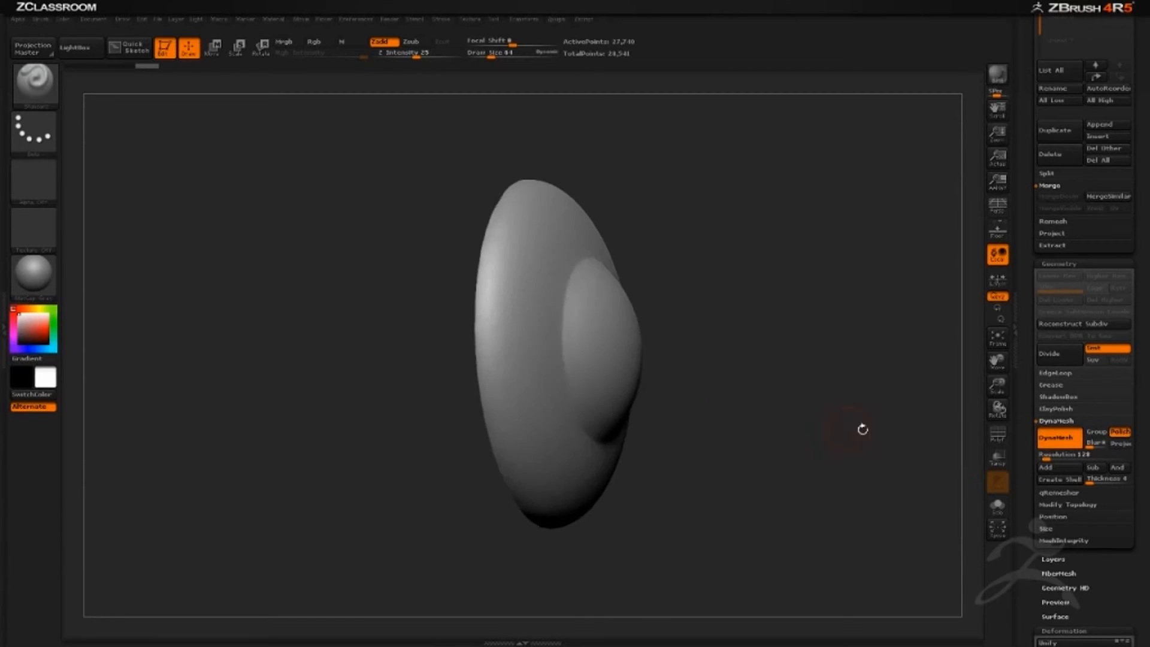
left_click(998, 435)
left_click_drag(945, 414, 645, 295)
left_click(998, 434)
left_click_drag(517, 293, 899, 345)
mouse_move(876, 381)
left_mouse_down()
mouse_move(764, 382)
mouse_move(821, 368)
mouse_move(856, 390)
mouse_move(820, 339)
mouse_move(853, 367)
mouse_move(876, 360)
mouse_move(857, 317)
mouse_move(770, 319)
left_mouse_up()
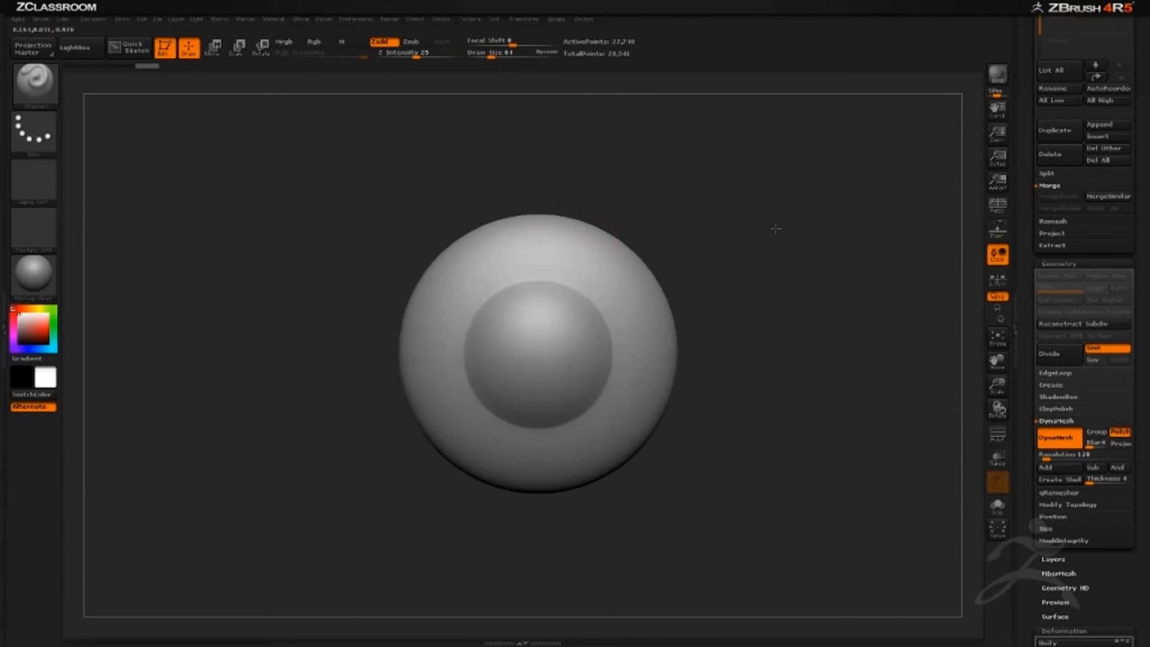
left_click_drag(776, 228, 603, 228)
left_click_drag(758, 362, 809, 350)
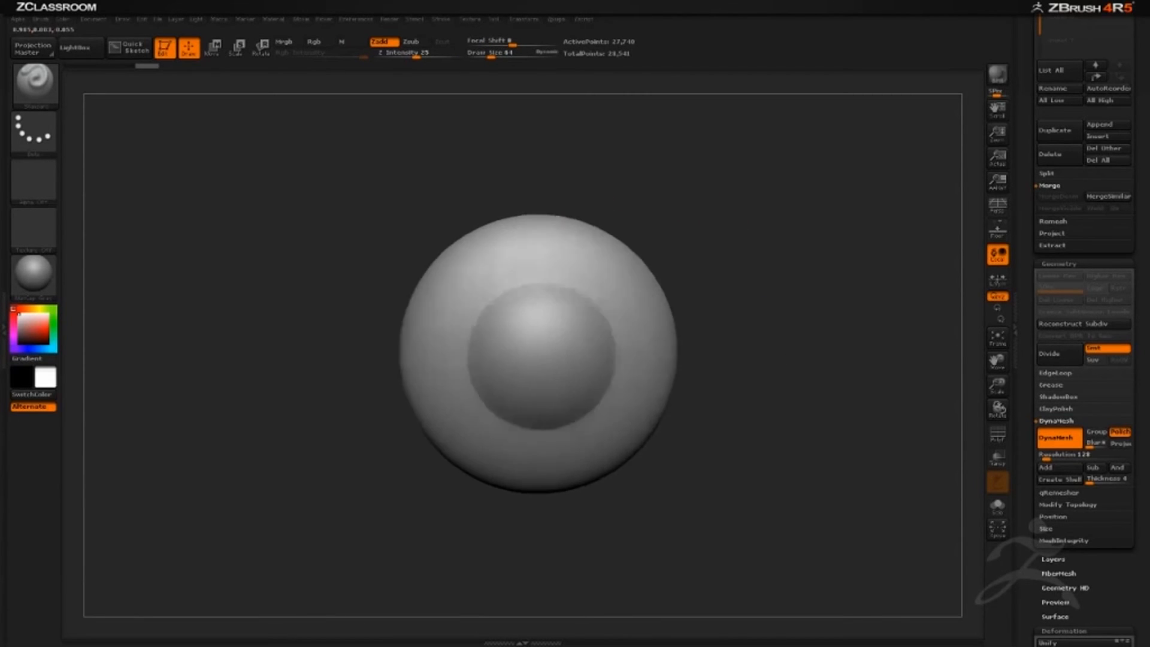
right_click_drag(815, 321, 837, 231, "ctrl")
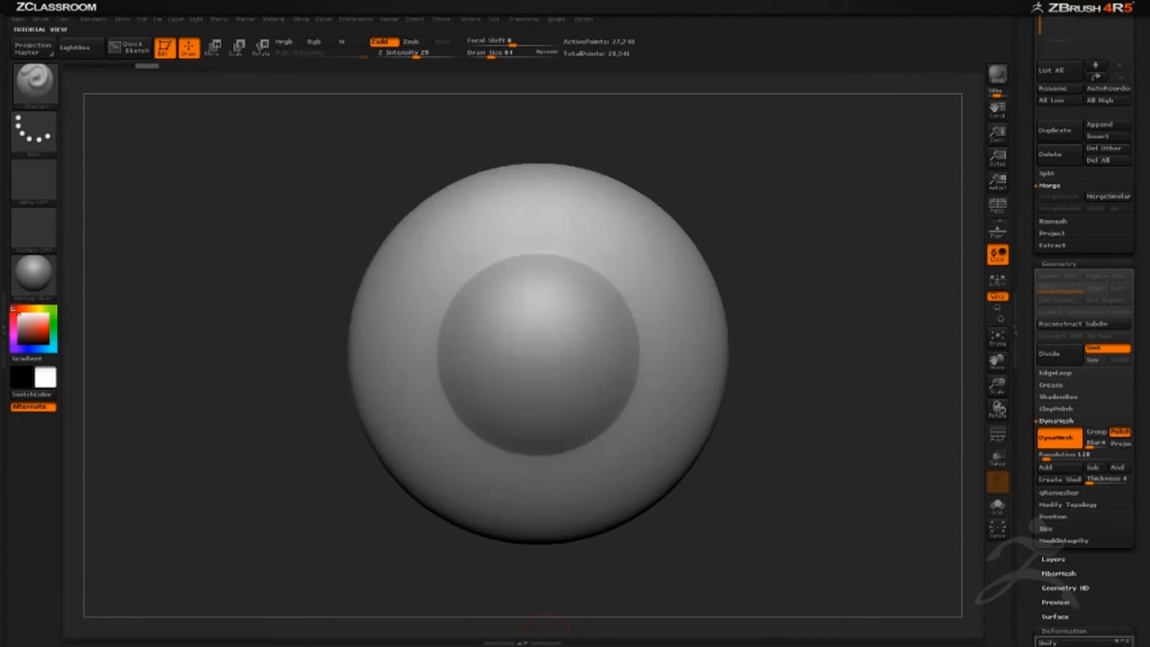
left_click(299, 630)
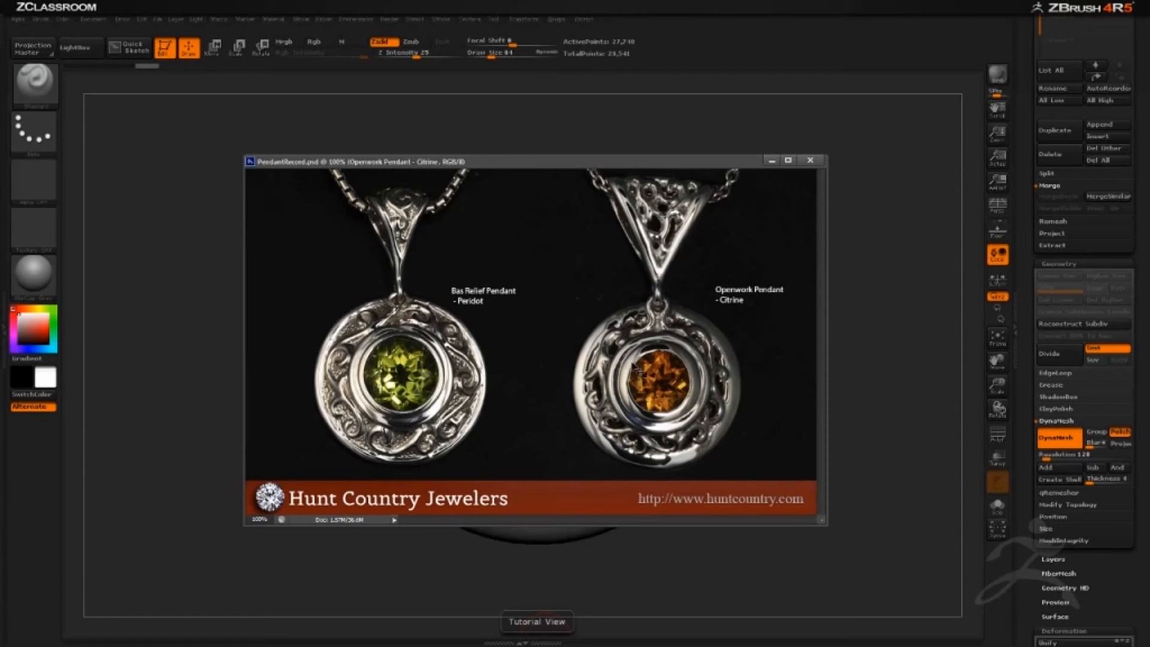
left_click(871, 270)
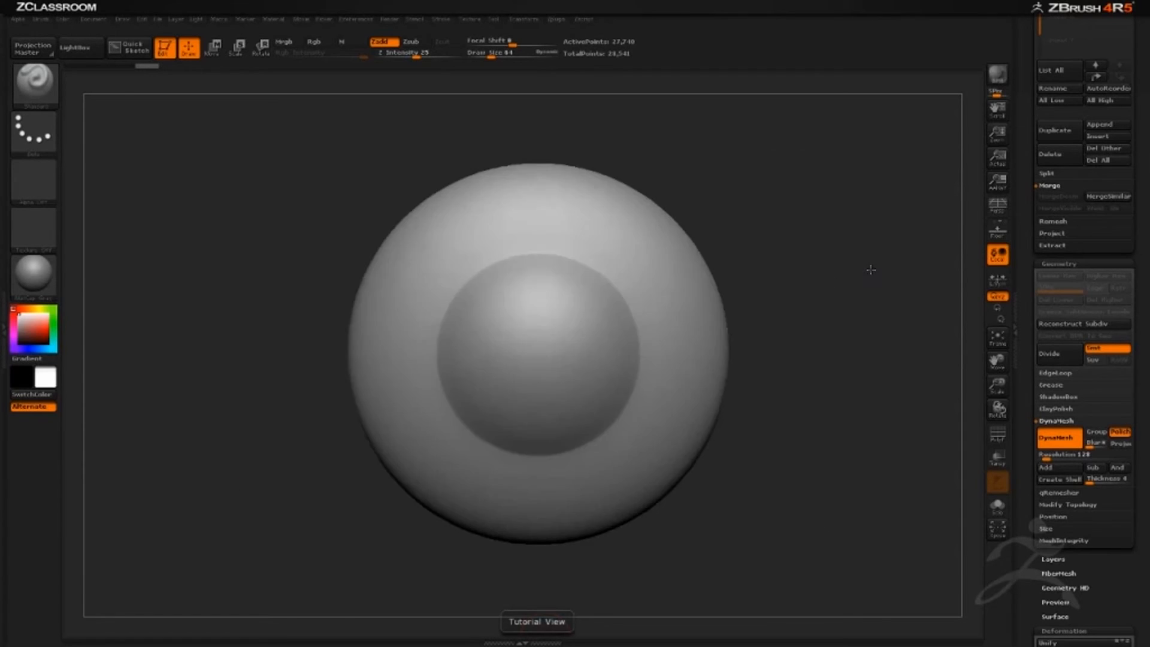
- Hide the flat back face of the pendant mesh with a rectangular hide selection made in the side view
left_click_drag(876, 345, 930, 347)
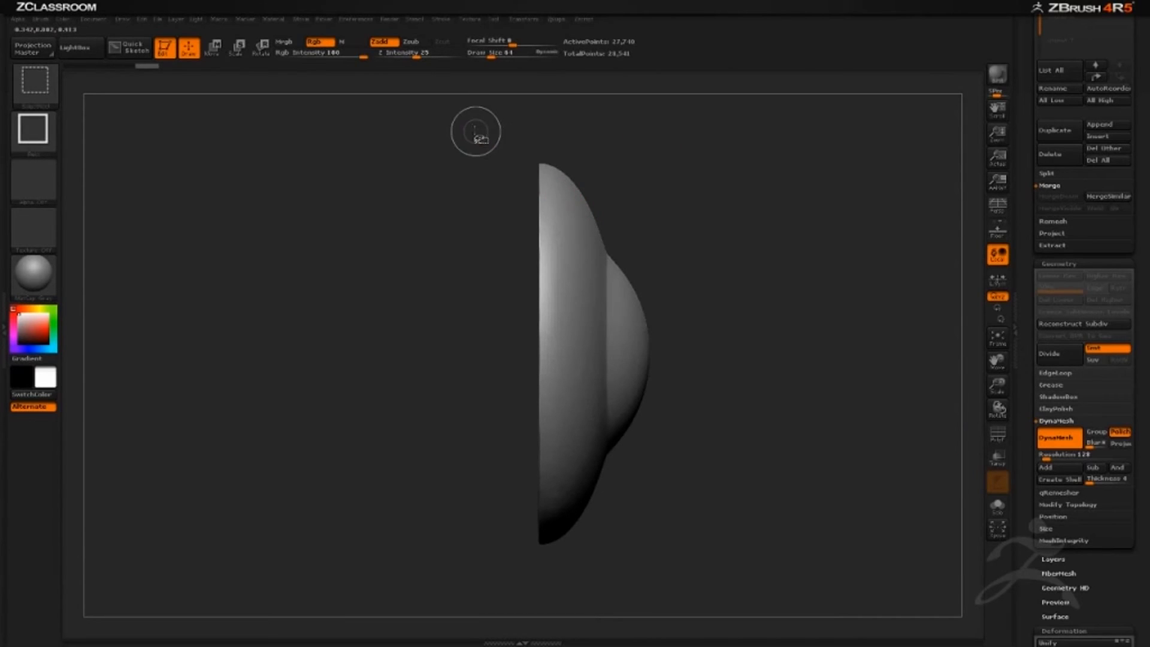
mouse_move(474, 129)
left_mouse_down("ctrl+shift")
mouse_move(491, 520)
mouse_move(514, 581)
mouse_move(502, 586)
mouse_move(499, 570)
mouse_move(544, 577)
mouse_move(513, 501)
mouse_move(543, 579)
left_mouse_up("ctrl+shift")
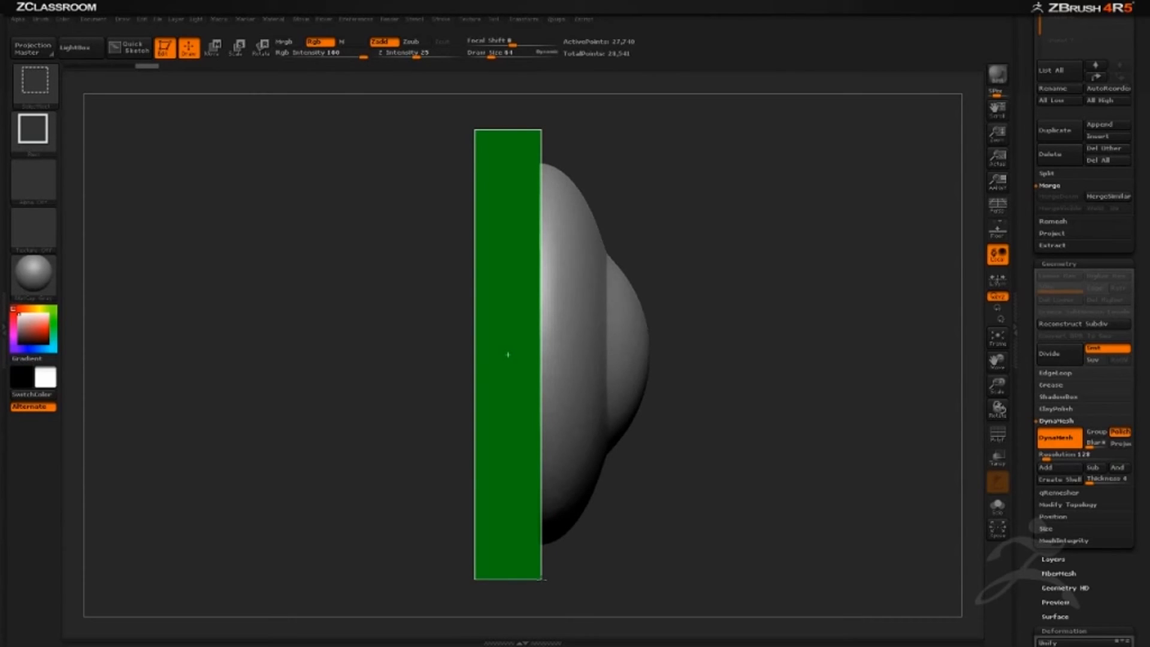
mouse_move(543, 579)
left_mouse_down("ctrl+alt+shift")
mouse_move(514, 580)
mouse_move(542, 584)
left_mouse_up("ctrl+alt+shift")
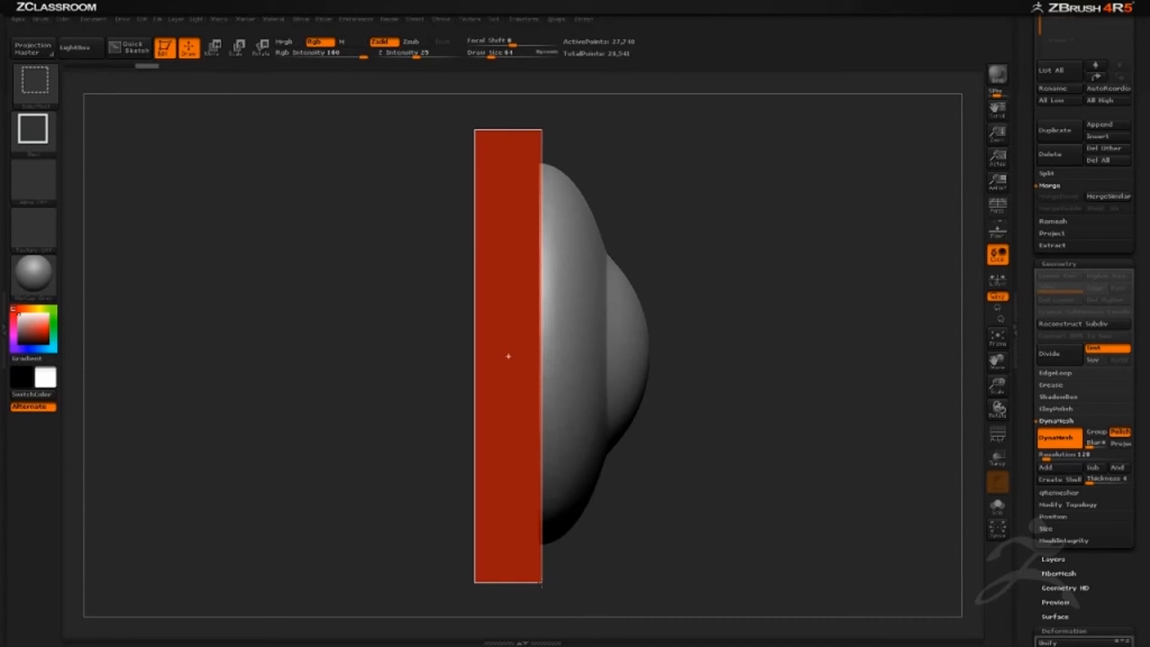
left_click_drag(543, 584, 544, 582, "ctrl+alt+shift")
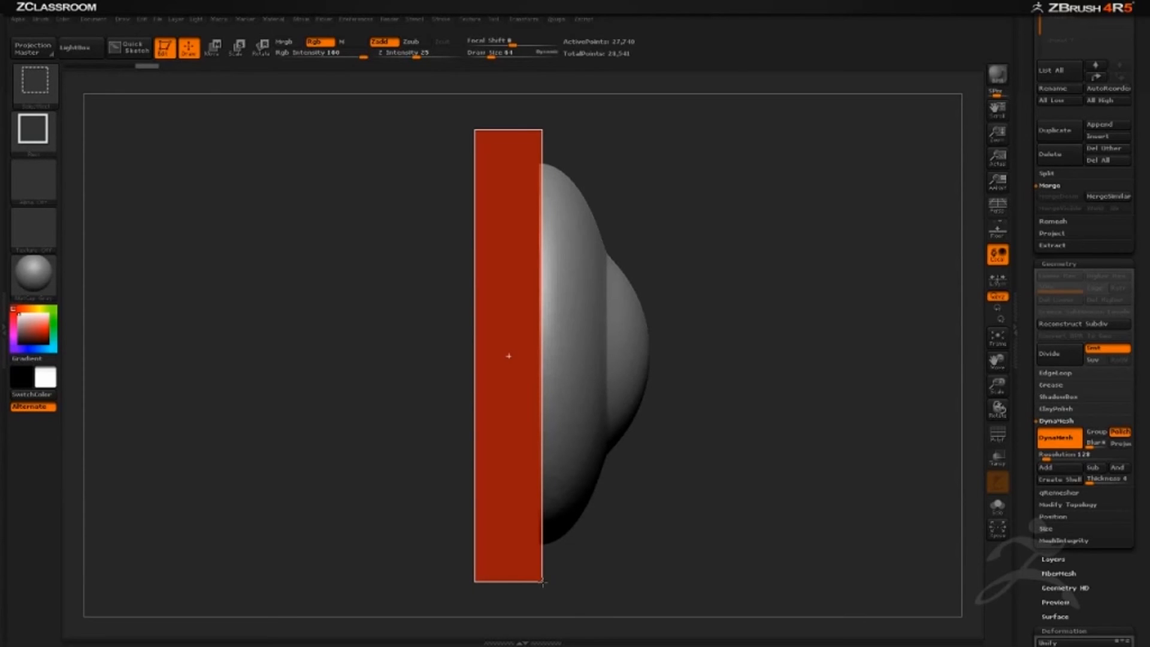
left_click_drag(544, 582, 543, 581, "ctrl+alt+shift")
left_click_drag(842, 451, 791, 449)
left_click(442, 120, "ctrl+shift")
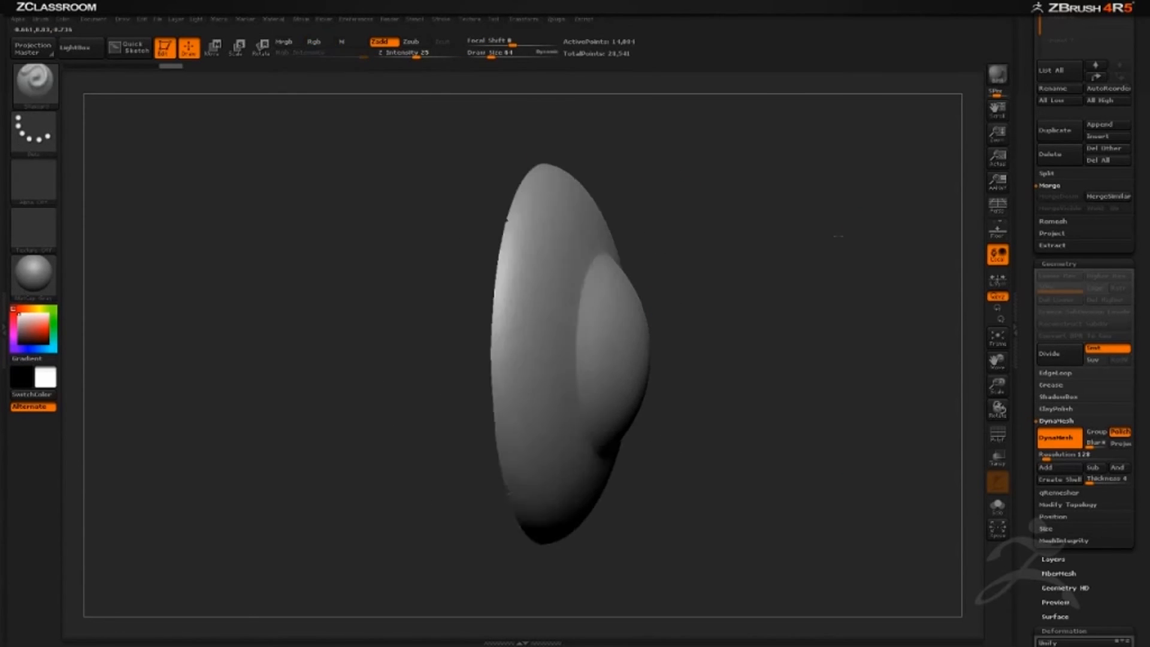
- Isolate the thin ring of polygons along the base's back edge with a selection rectangle in side view, and check it from the front
mouse_move(839, 236)
left_mouse_down("shift")
mouse_move(806, 204)
mouse_move(817, 199)
left_mouse_up("shift")
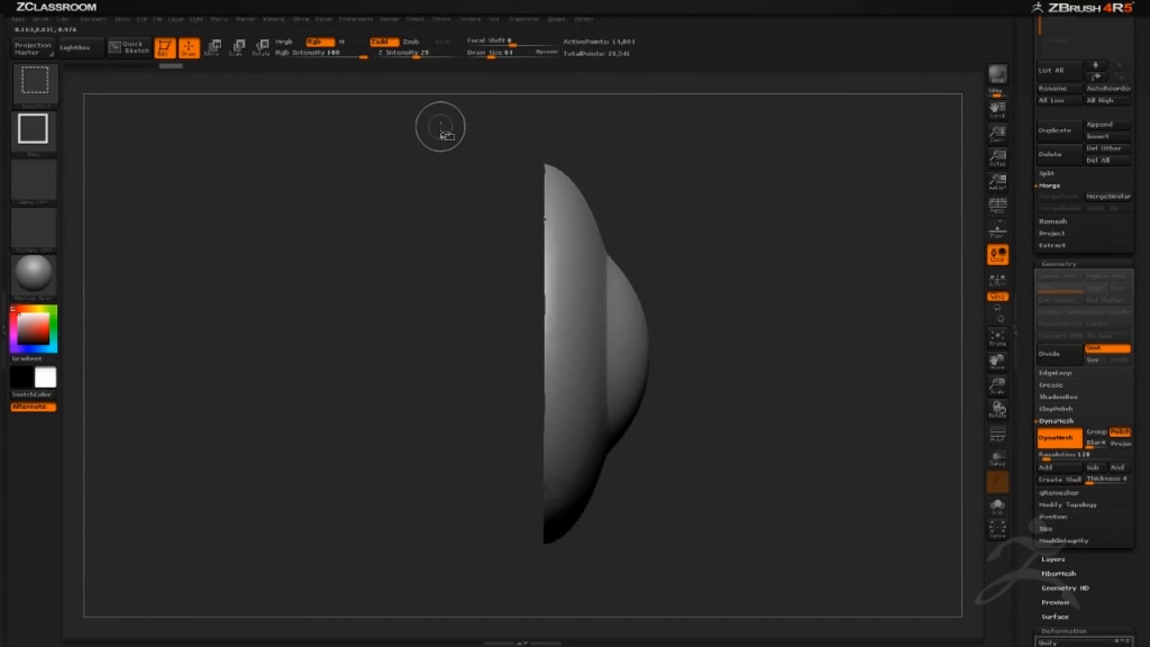
left_click_drag(471, 110, 572, 611, "ctrl+shift")
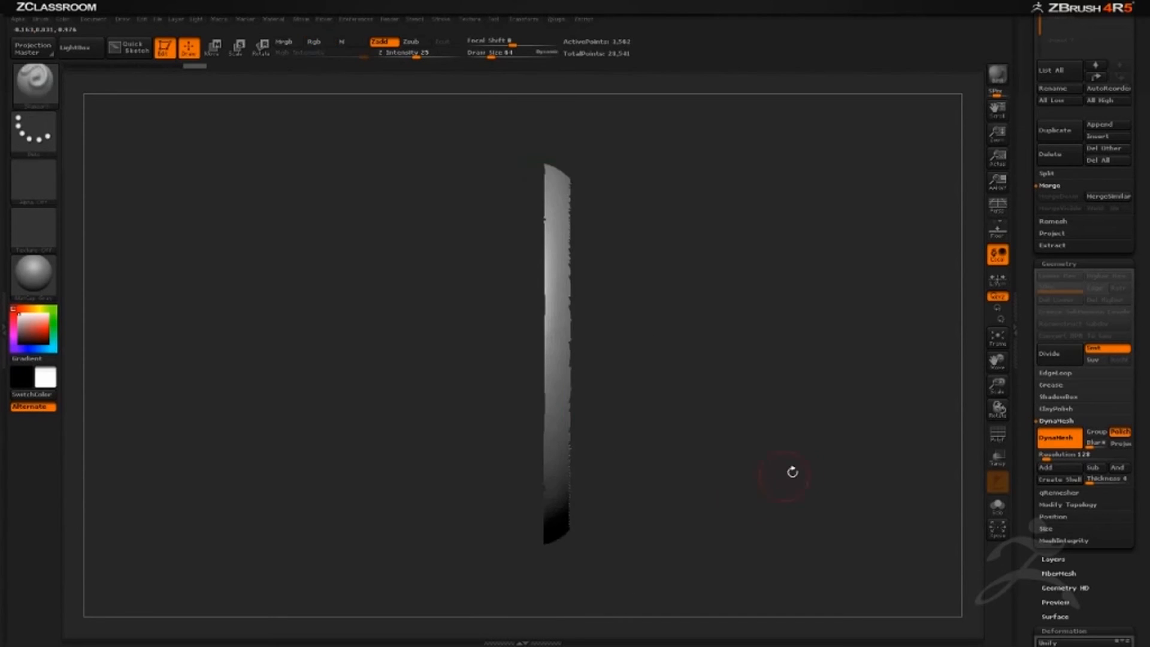
left_click_drag(793, 470, 822, 366)
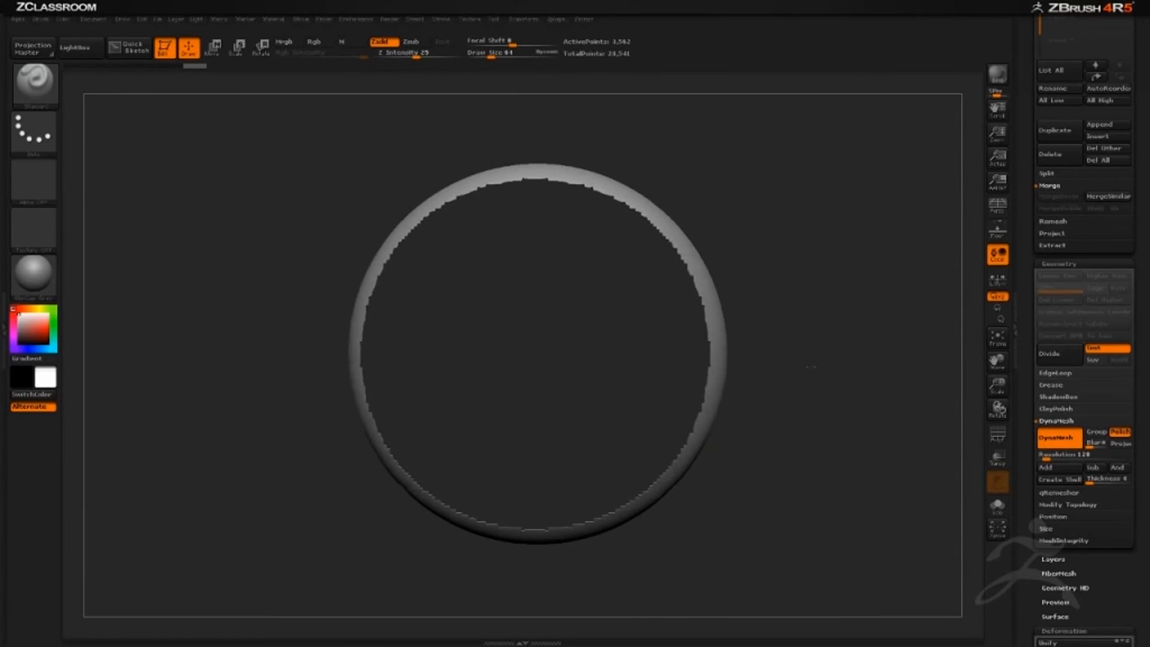
left_click_drag(915, 8, 922, 7)
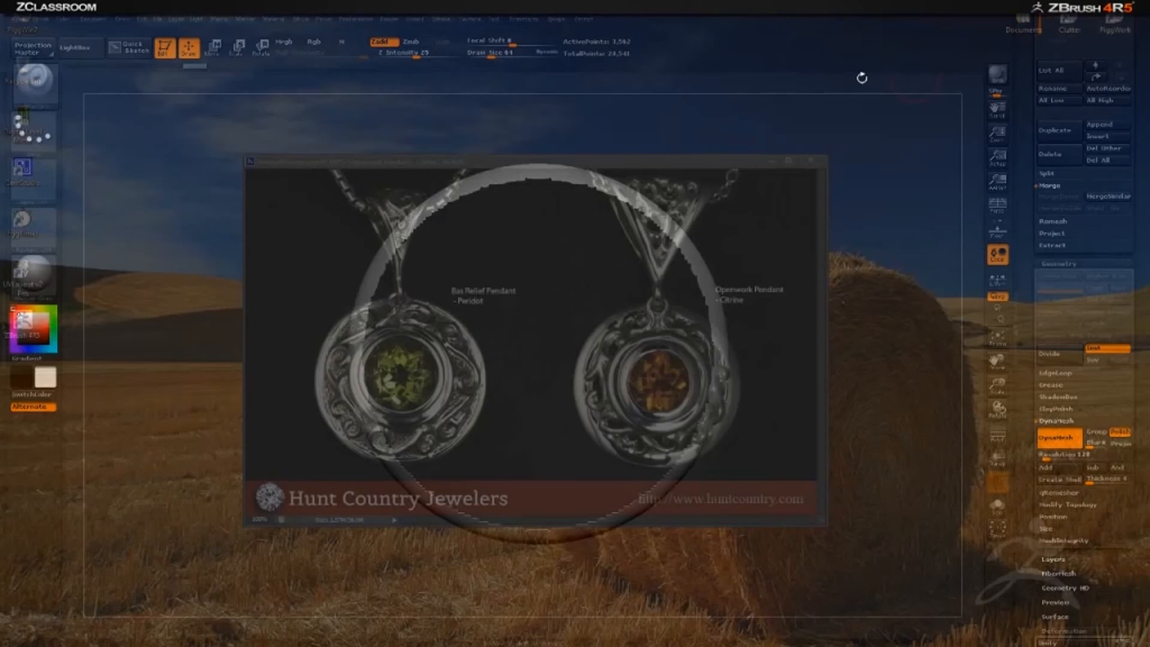
- Overlay the isolated rim ring on the citrine pendant in the reference photo to compare the rim width, and view the ring from the side
left_click_drag(862, 77, 838, 243, "alt")
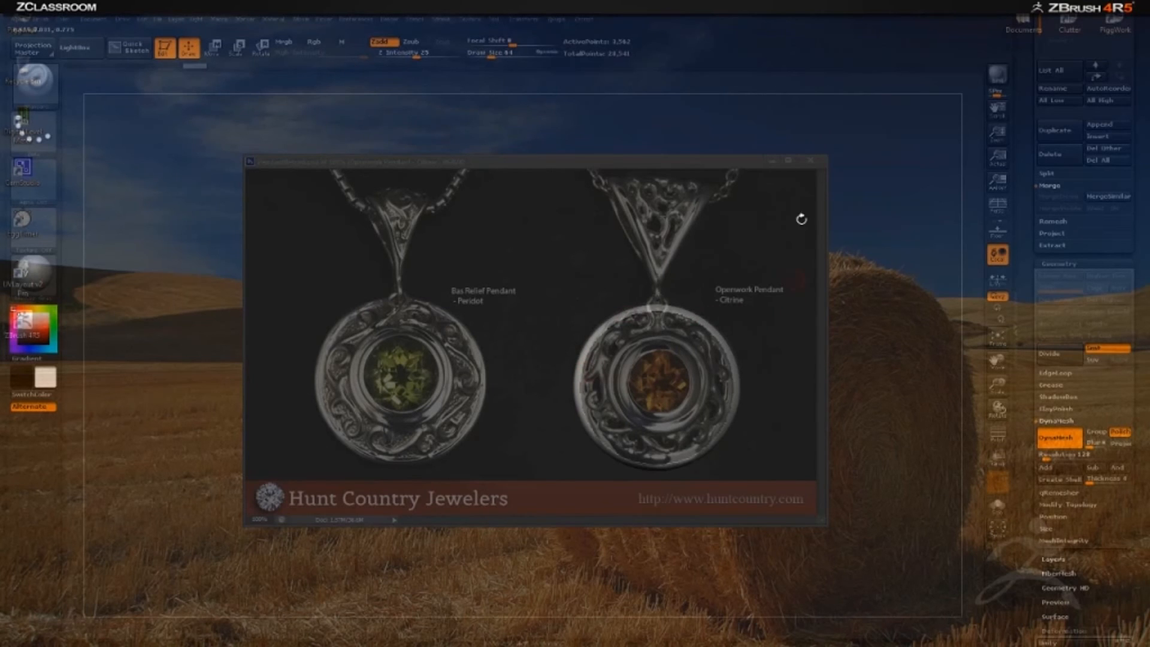
left_click_drag(840, 7, 802, 7)
left_click_drag(850, 185, 891, 260)
left_click_drag(891, 260, 786, 212, "alt")
mouse_move(803, 299)
left_mouse_down()
mouse_move(831, 301)
mouse_move(819, 300)
left_mouse_up()
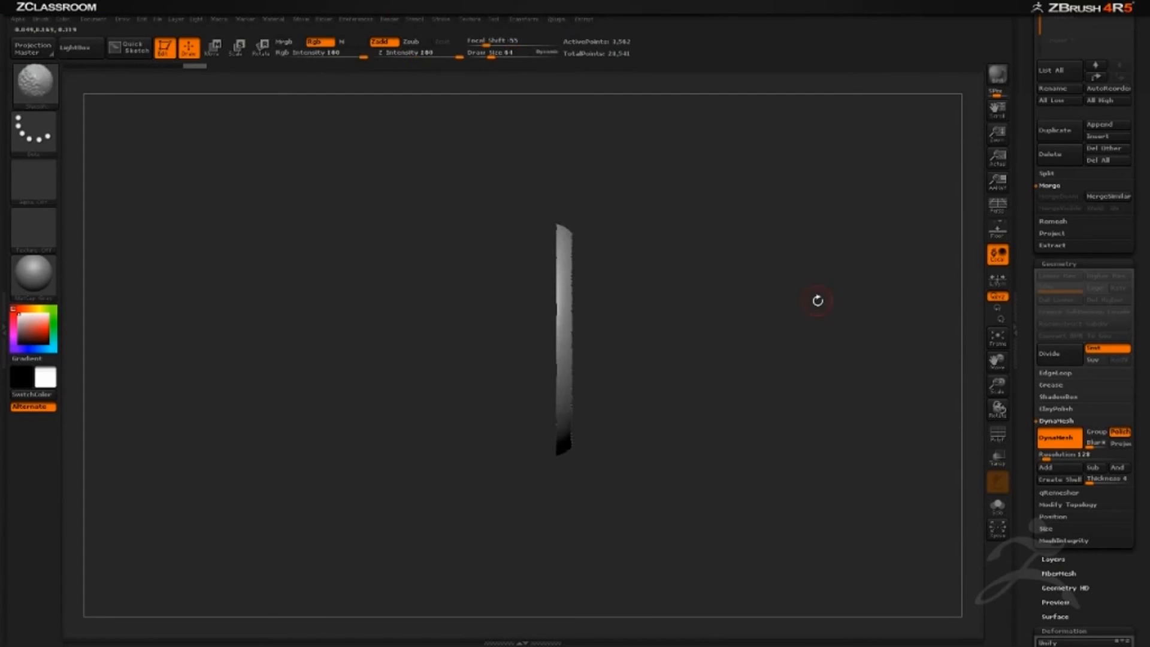
- Locate the Group Visible option in the Polygroups settings while viewing the isolated rim ring
left_click_drag(843, 405, 863, 404)
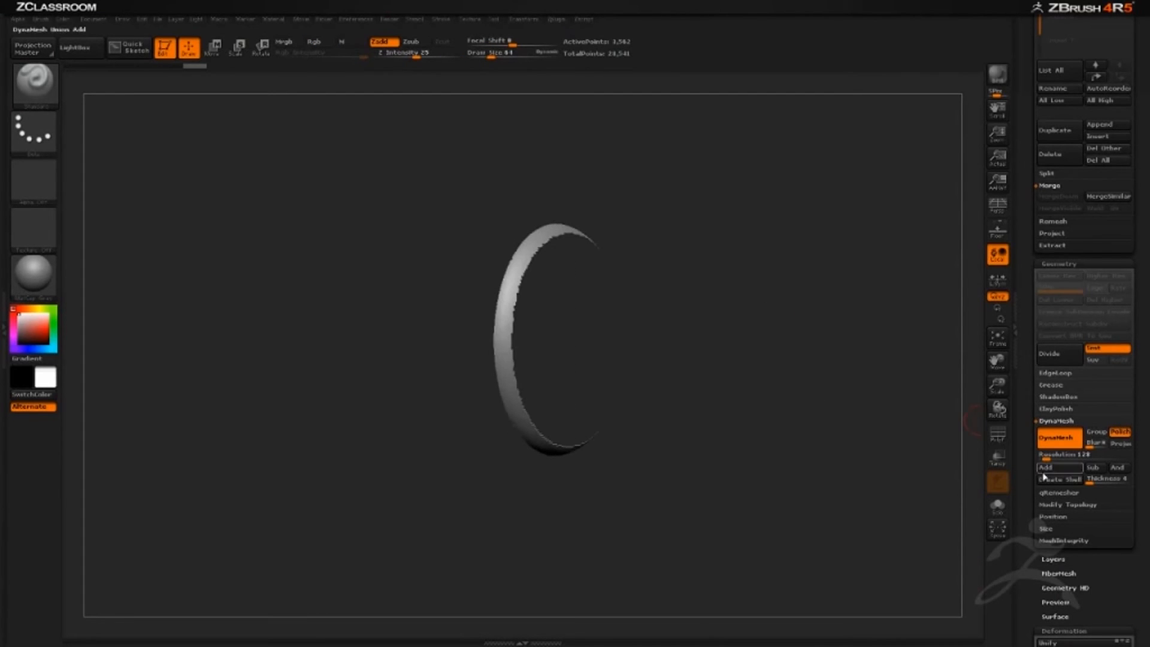
left_click_drag(850, 330, 892, 336)
left_click_drag(1027, 498, 1023, 330)
left_click(1061, 305)
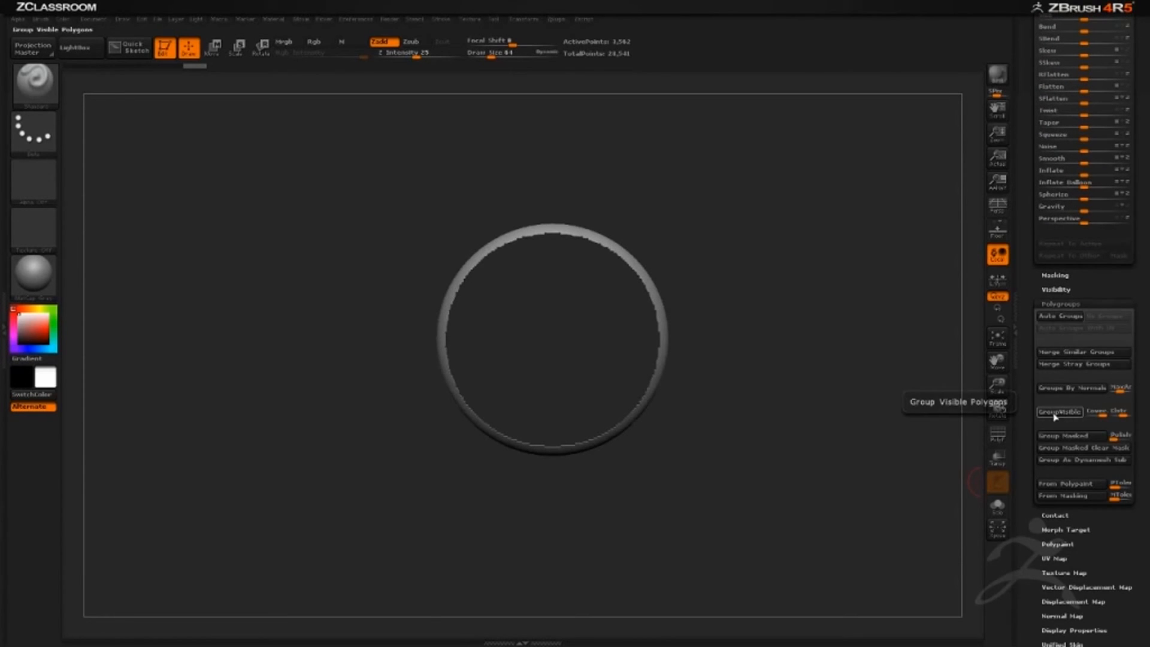
left_click_drag(765, 352, 817, 350)
left_click_drag(1034, 296, 1030, 463)
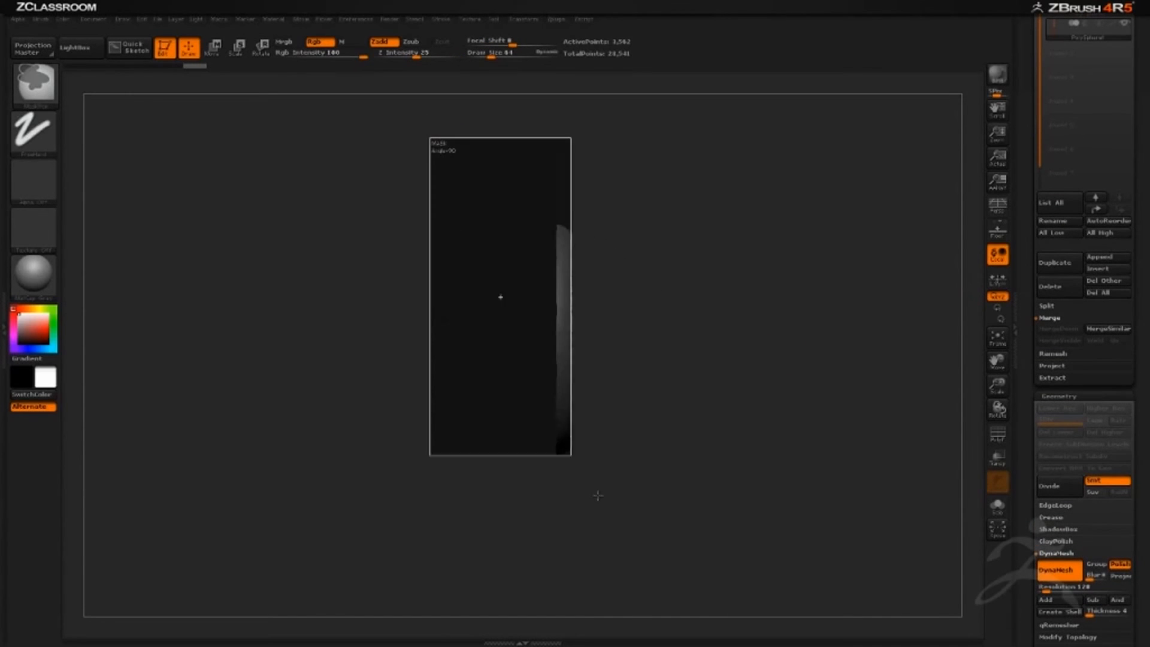
- Mask the isolated rim ring, convert the mask into its own polygroup, and check the ring from the front and side
left_click_drag(872, 448, 917, 450)
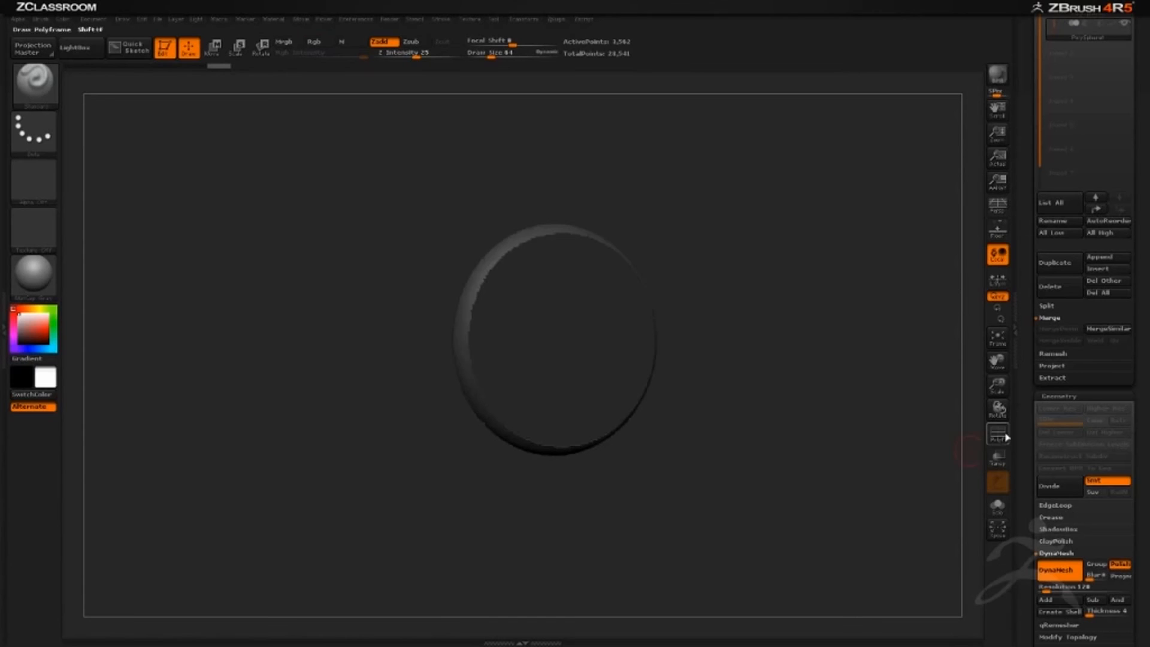
key("shift")
mouse_move(787, 393)
left_mouse_down()
mouse_move(803, 411)
mouse_move(827, 411)
mouse_move(816, 372)
left_mouse_up()
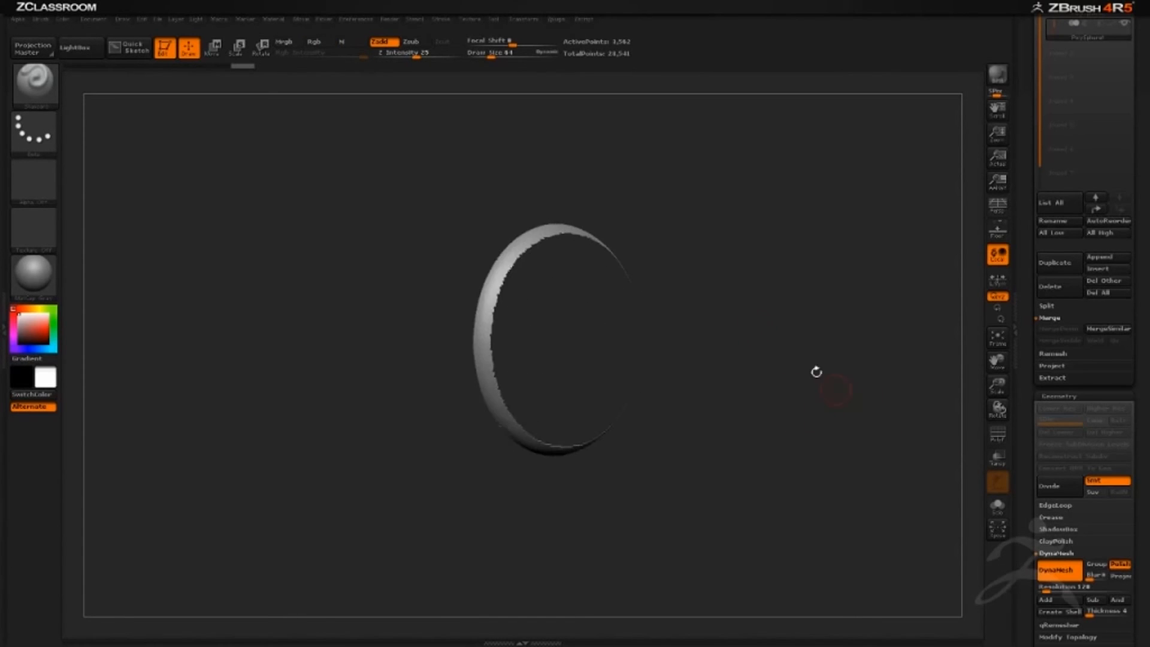
left_click_drag(740, 250, 662, 238, "shift")
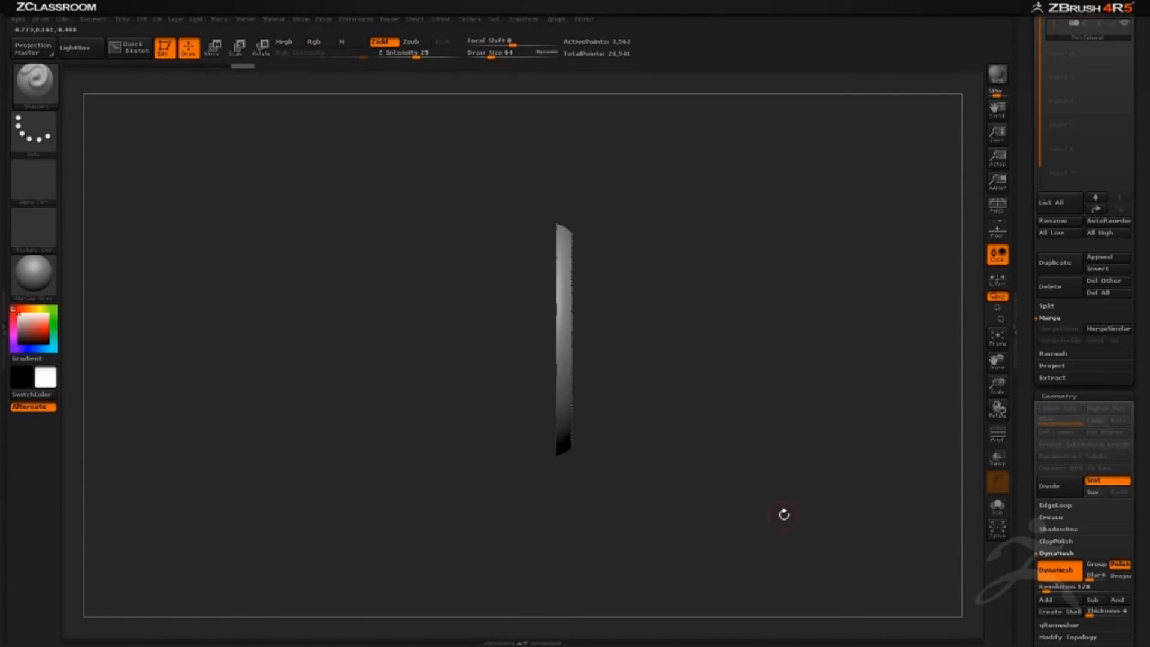
left_click_drag(851, 291, 768, 264)
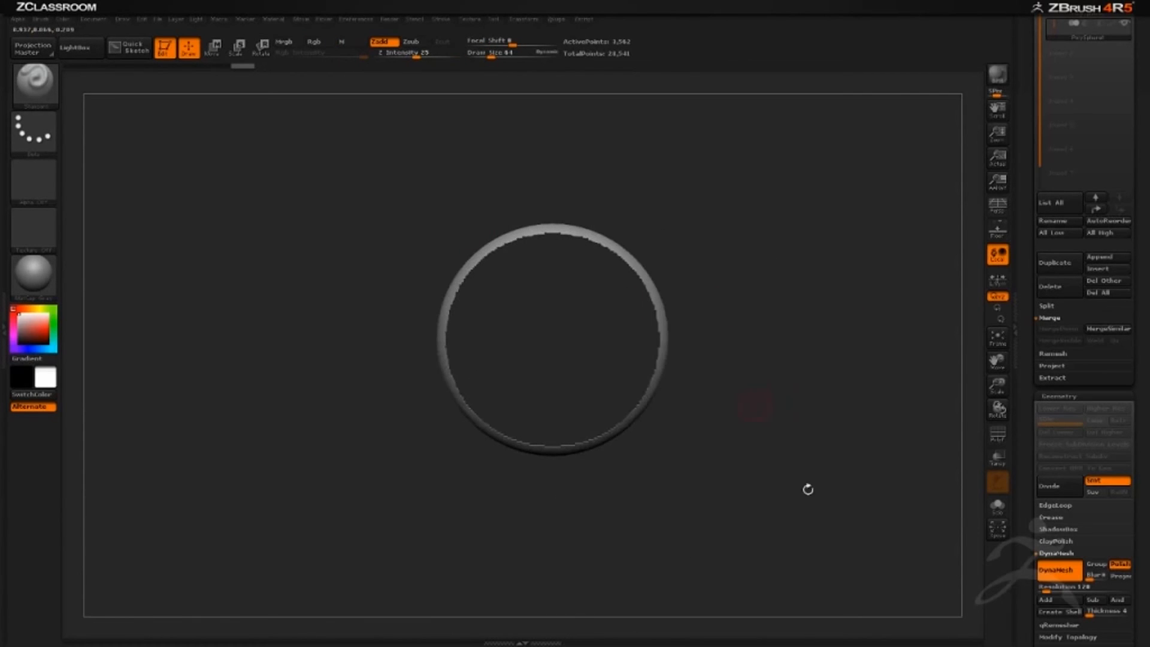
mouse_move(1033, 542)
left_mouse_down()
mouse_move(1033, 292)
mouse_move(1032, 527)
left_mouse_up()
left_click_drag(812, 362, 853, 358, "shift")
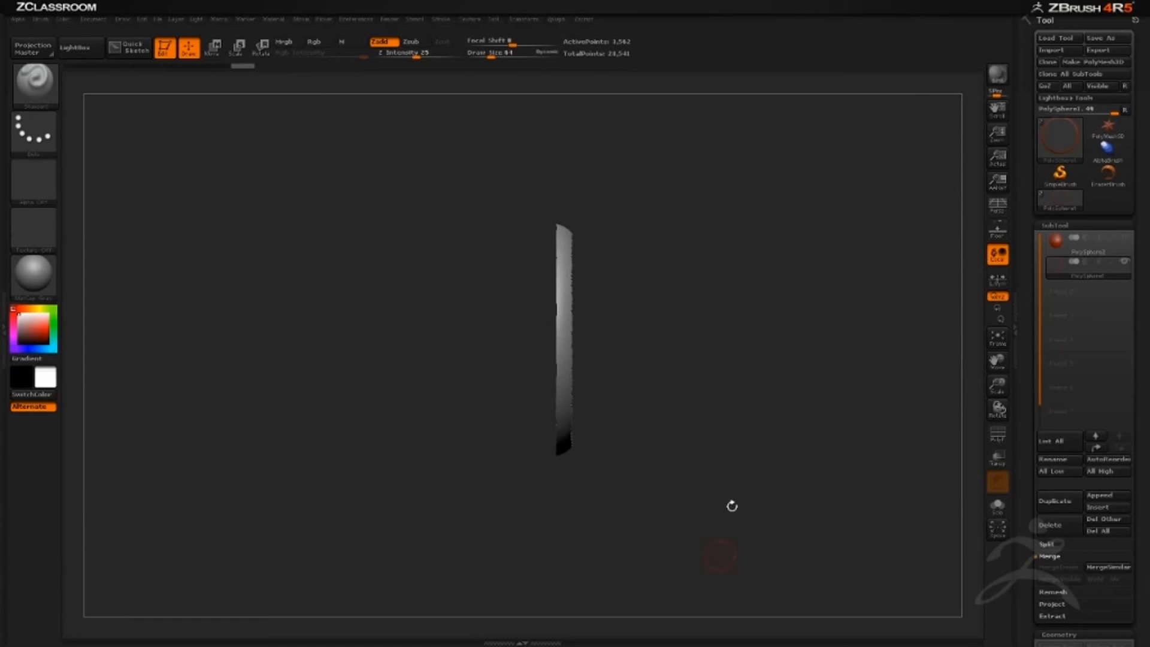
left_click_drag(761, 446, 621, 318)
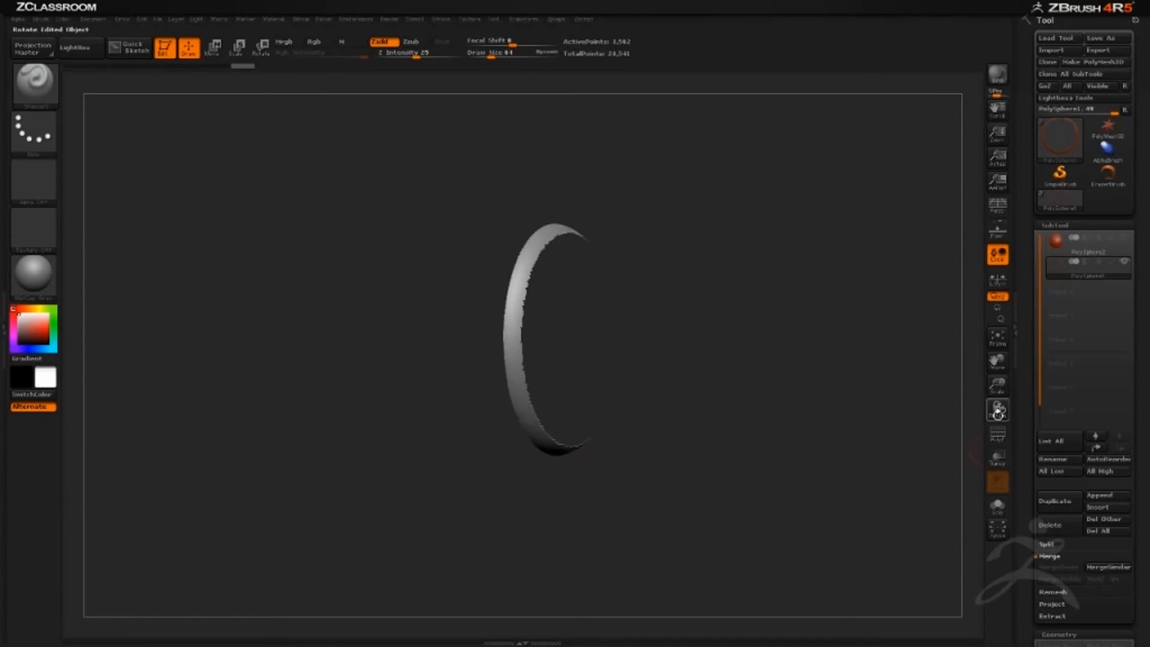
- Display the polyframe, unhide the whole pendant mesh and inspect the new rim polygroup
left_click(997, 434)
left_click_drag(869, 415, 776, 406, "shift")
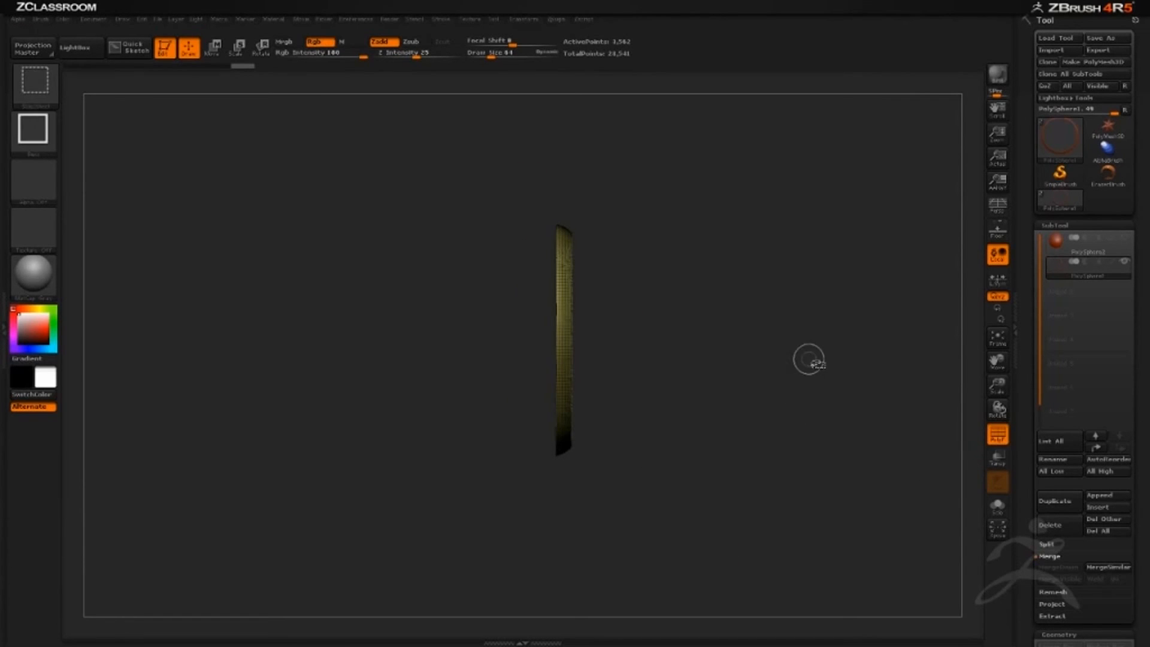
left_click(835, 411, "ctrl+shift")
left_click_drag(834, 418, 743, 366)
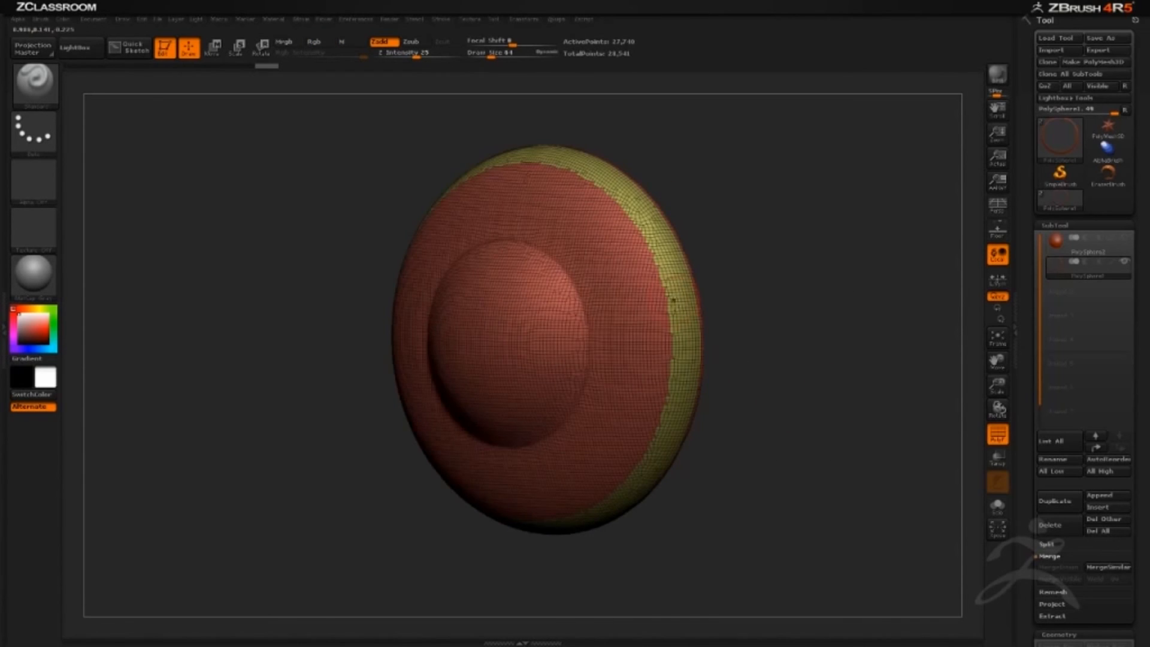
left_click_drag(857, 450, 699, 283)
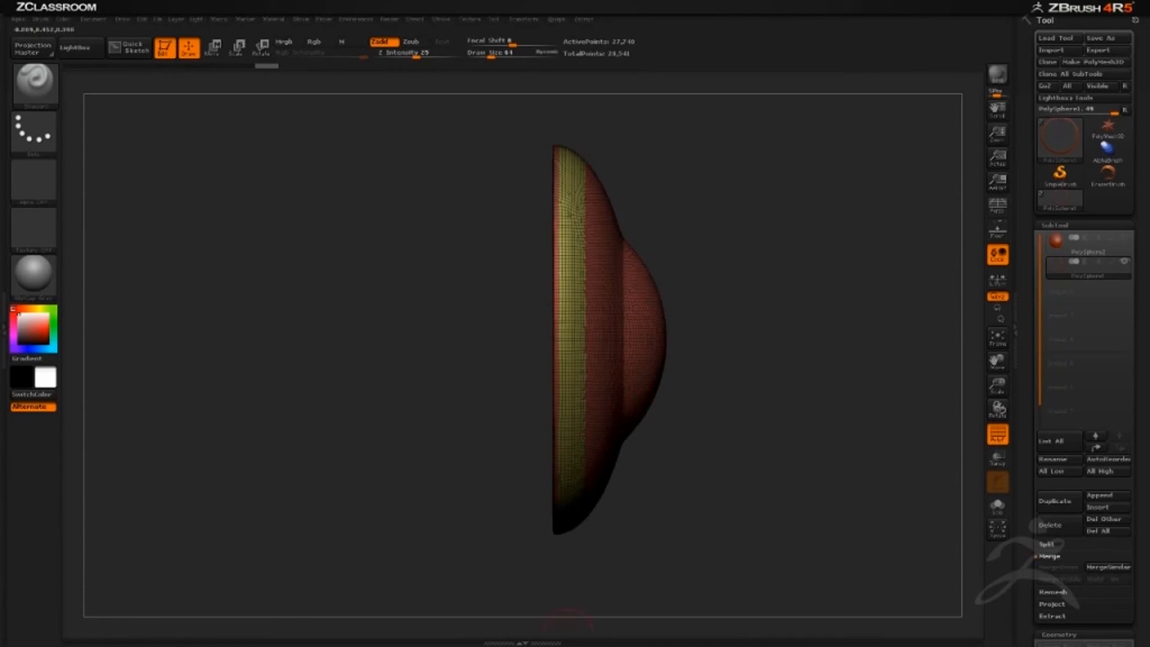
- Bring up the pendant reference photo to check its raised areas, and return to the pendant model
mouse_move(202, 646)
left_click(280, 629)
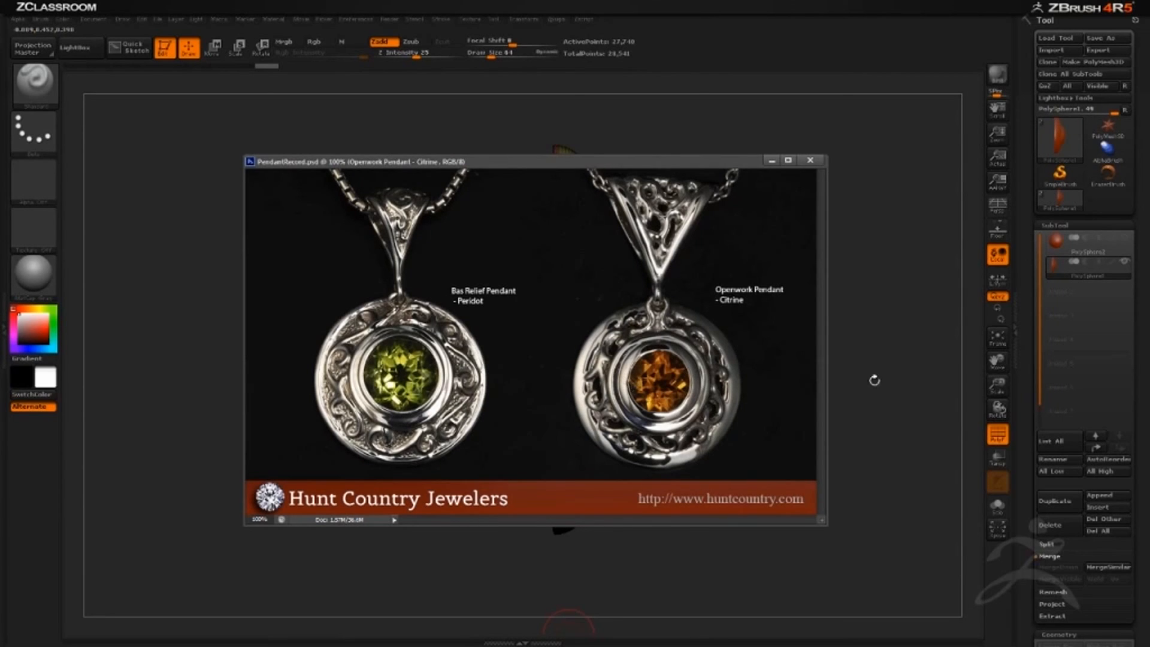
left_click(890, 386)
mouse_move(891, 413)
left_mouse_down()
mouse_move(873, 413)
mouse_move(883, 414)
left_mouse_up()
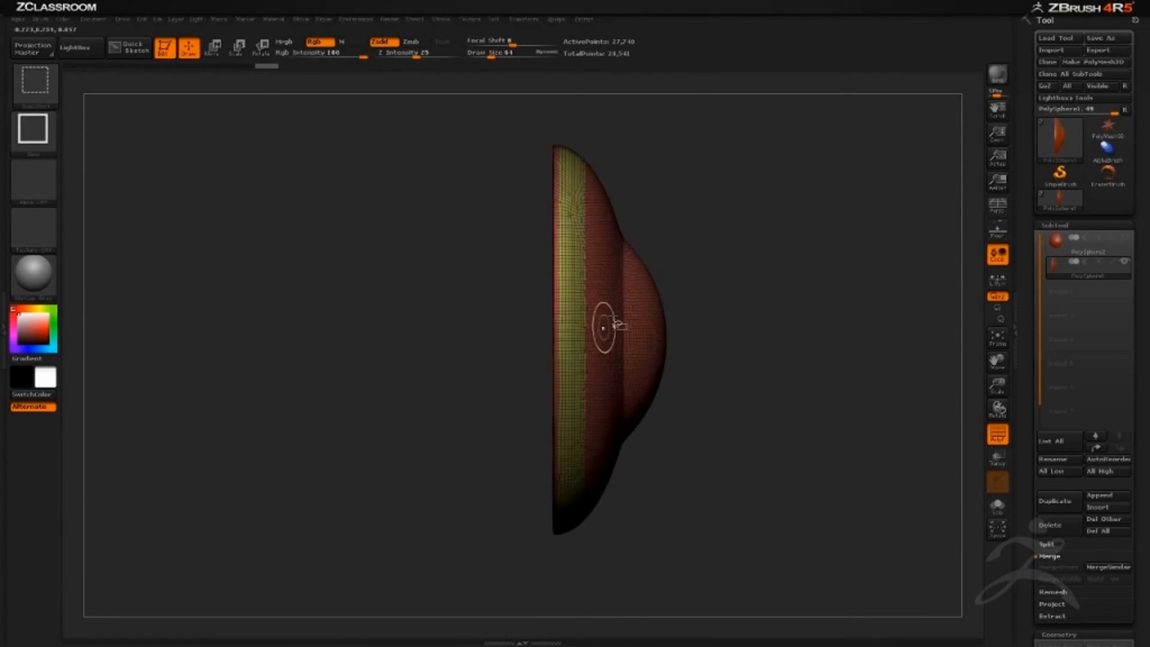
- Isolate the red polygroup and hide its flat back disc with a rectangular selection in the side view
left_click_drag(741, 341, 730, 342, "shift")
left_click(661, 333, "ctrl+shift")
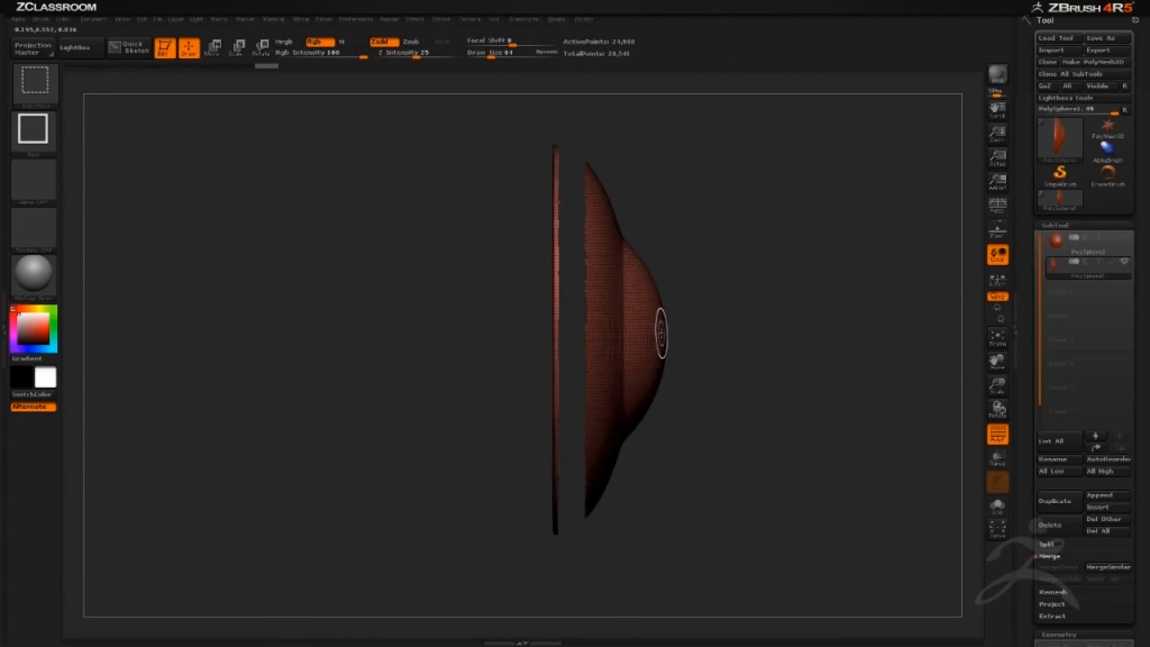
left_click_drag(914, 407, 745, 431)
left_click_drag(745, 390, 703, 365)
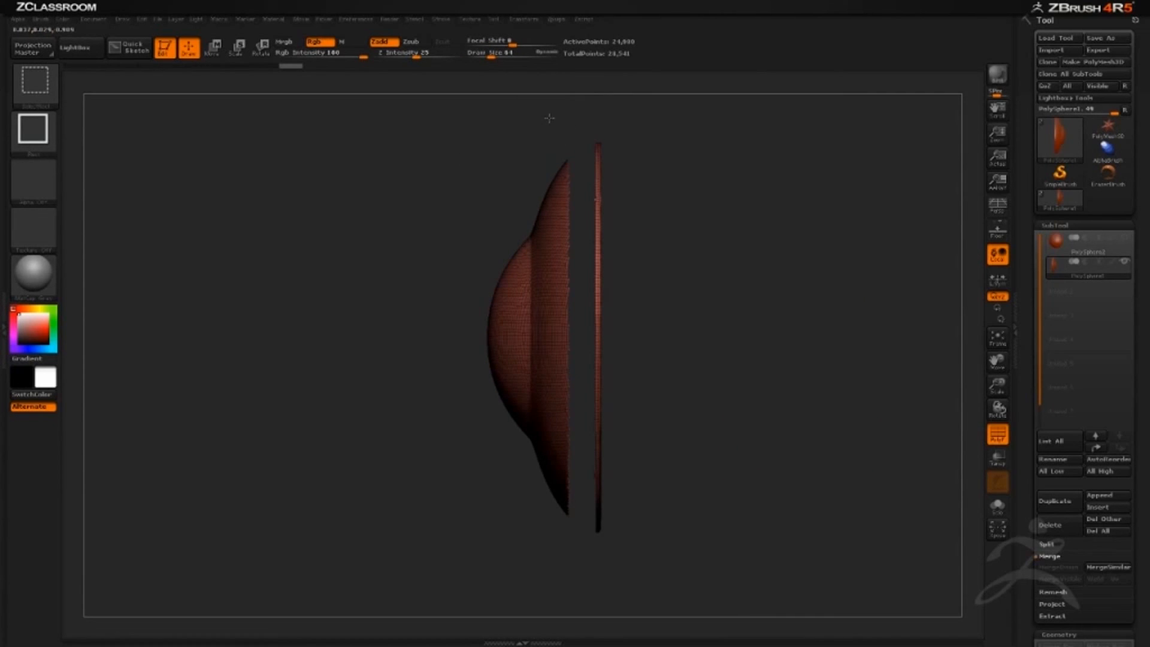
left_click_drag(563, 170, 630, 593, "ctrl+shift")
left_click_drag(681, 501, 743, 496)
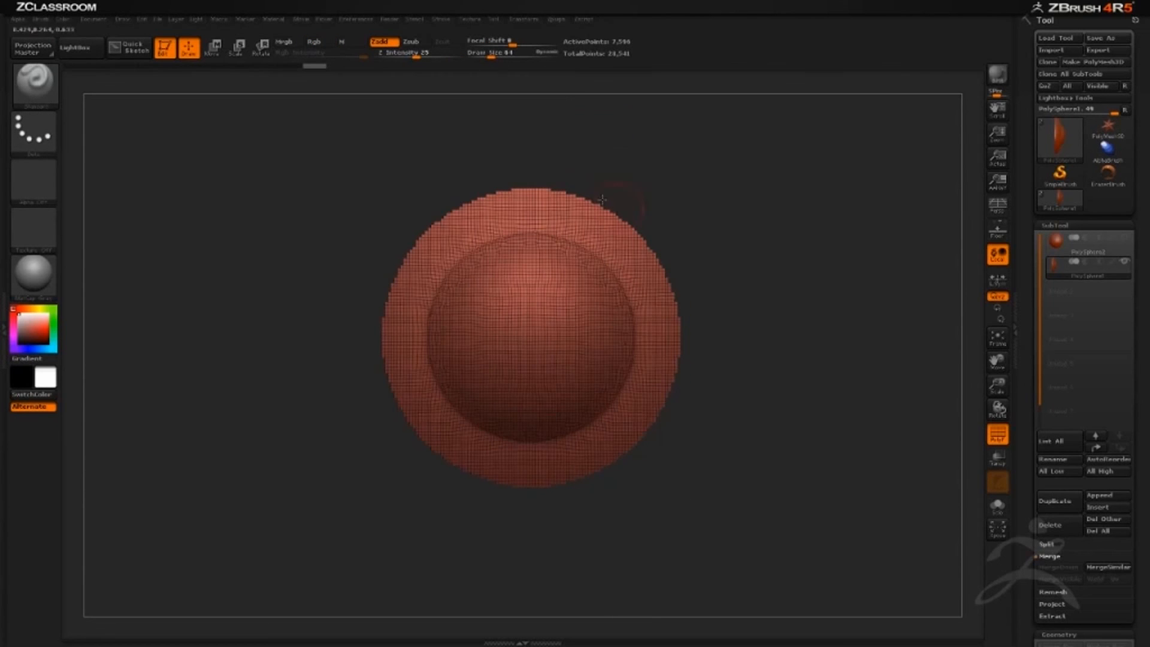
- Overlay the visible front surface on the citrine pendant in the reference photo, scaled to compare it with the inner bezel area
mouse_move(811, 269)
left_mouse_down()
mouse_move(784, 275)
mouse_move(905, 283)
left_mouse_up()
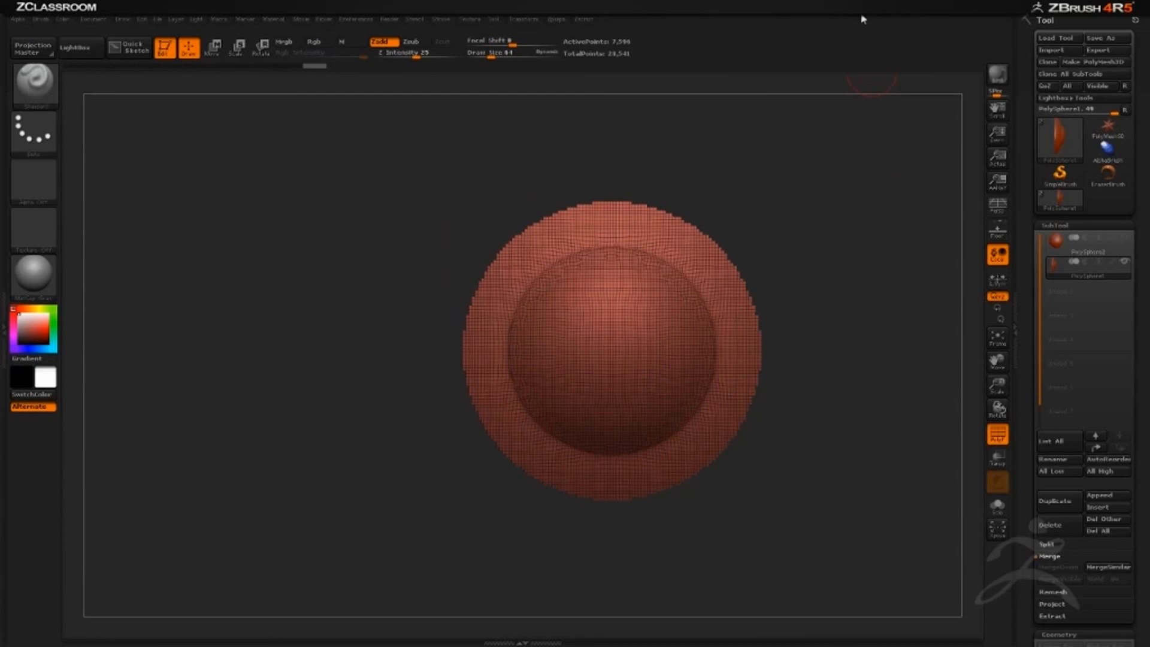
left_click_drag(857, 7, 881, 7)
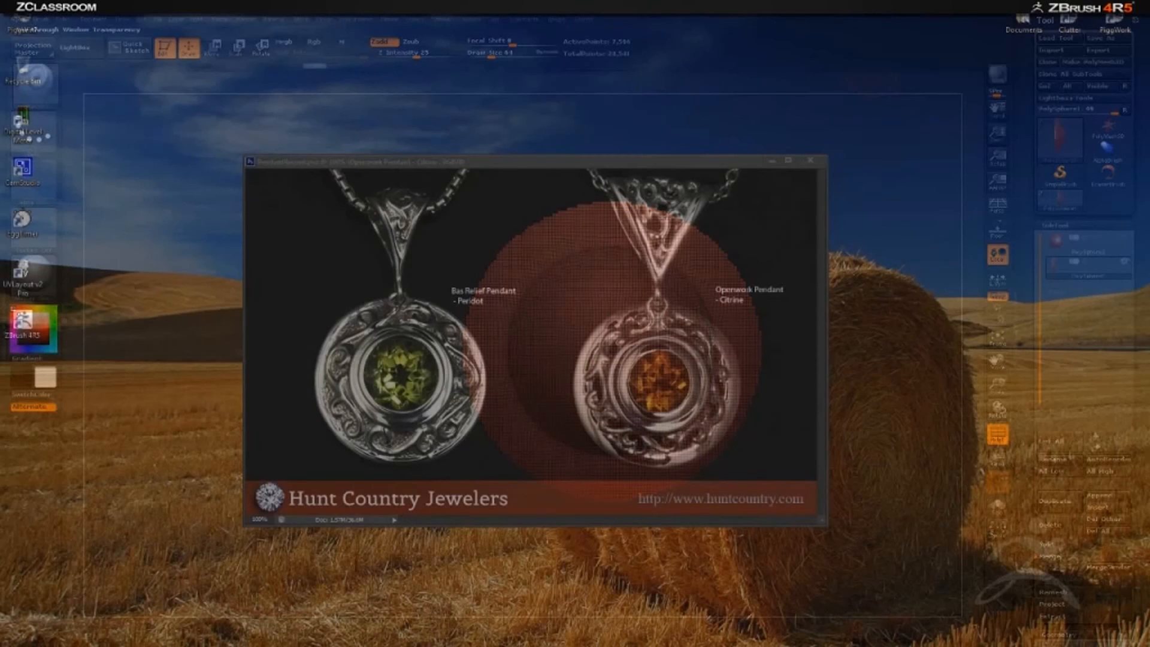
left_click_drag(868, 380, 863, 326, "alt")
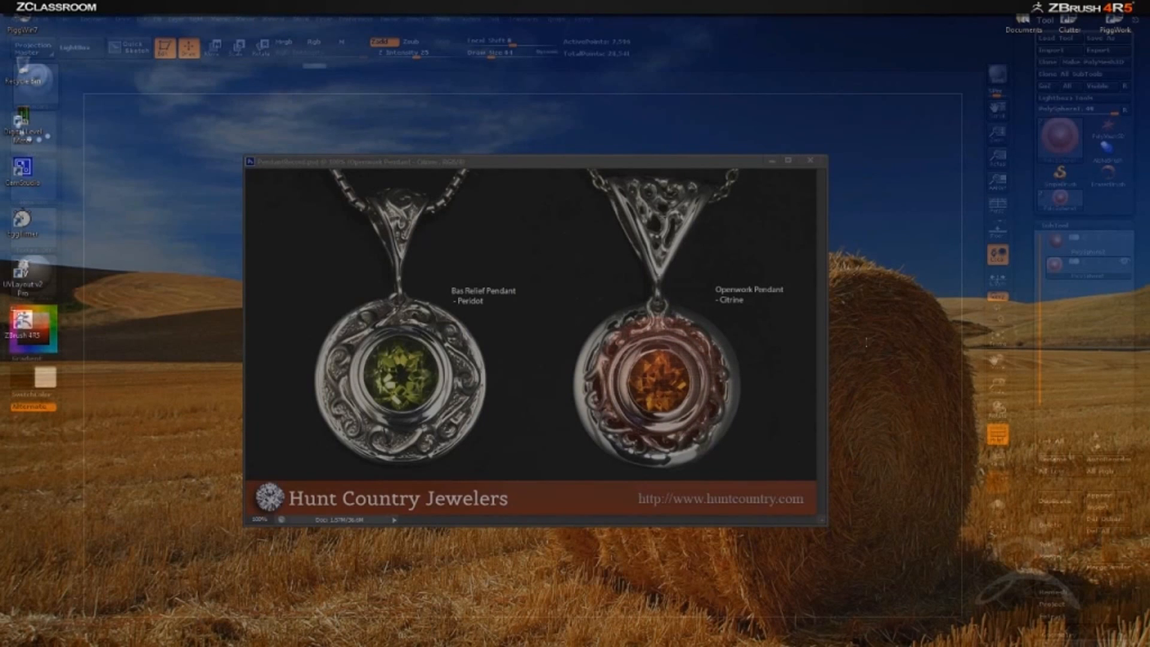
left_click_drag(887, 7, 861, 6)
- Hide the outer part of the front surface in side view, keeping the dome and a narrow flange around it
left_click_drag(749, 243, 850, 288, "shift")
left_click_drag(476, 187, 583, 563, "ctrl+shift")
left_click_drag(817, 503, 879, 441)
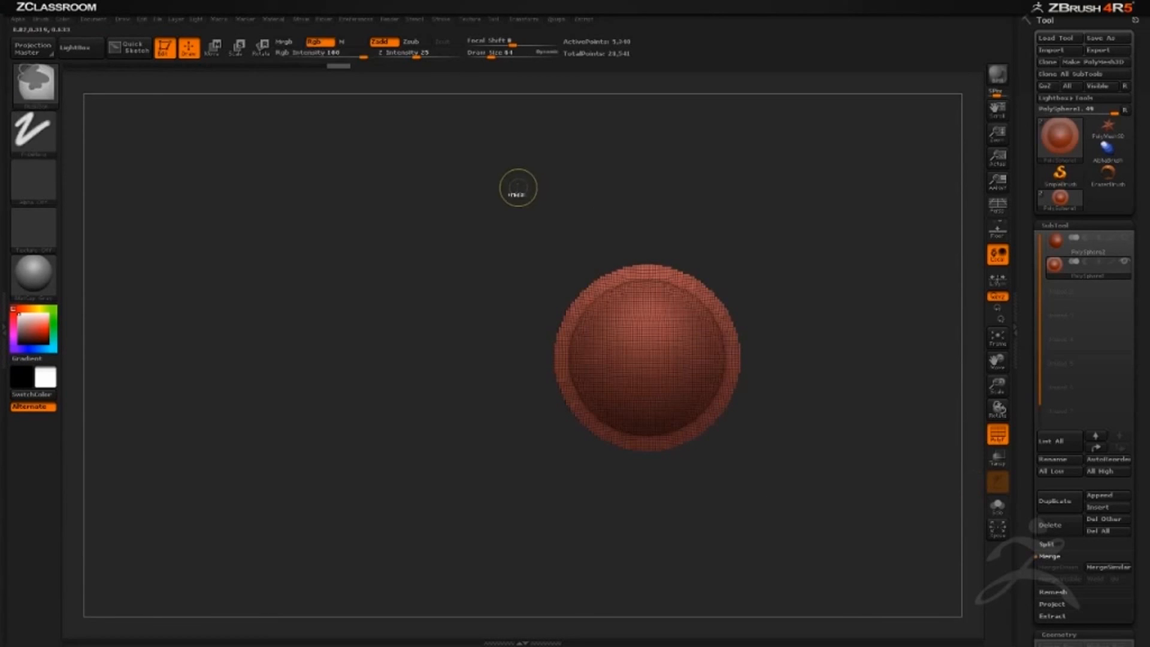
- Mask the dome and its narrow flange, convert them into one polygroup, and unhide the whole mesh
mouse_move(495, 180)
left_mouse_down("ctrl")
mouse_move(630, 353)
mouse_move(848, 546)
left_mouse_up("ctrl")
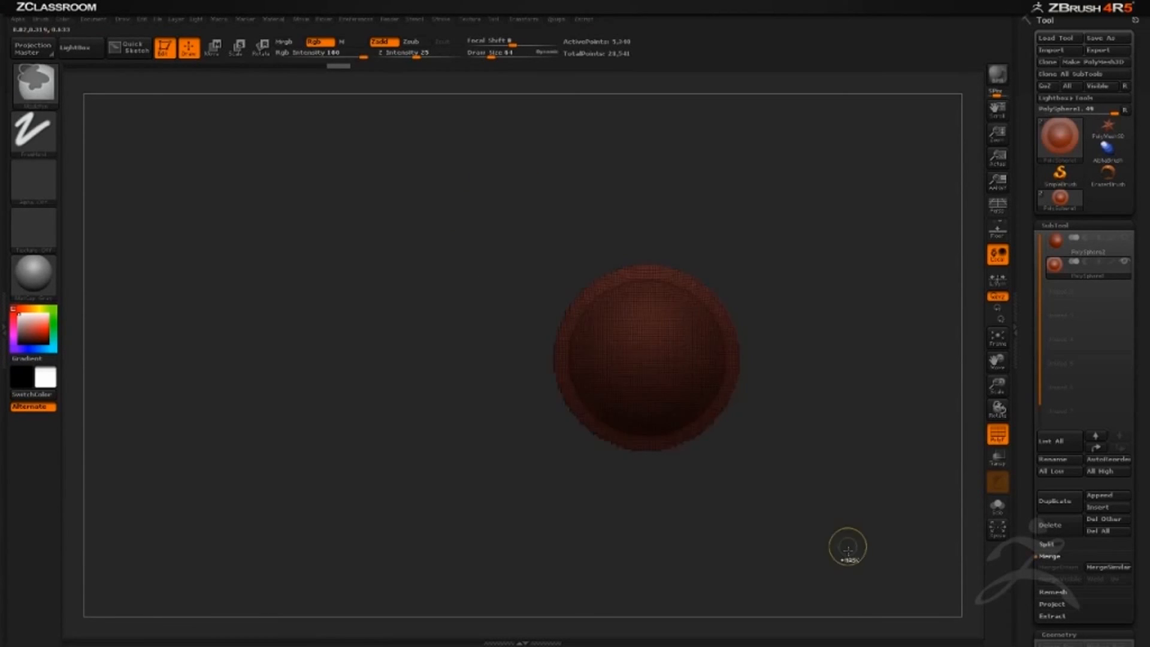
key("ctrl+w")
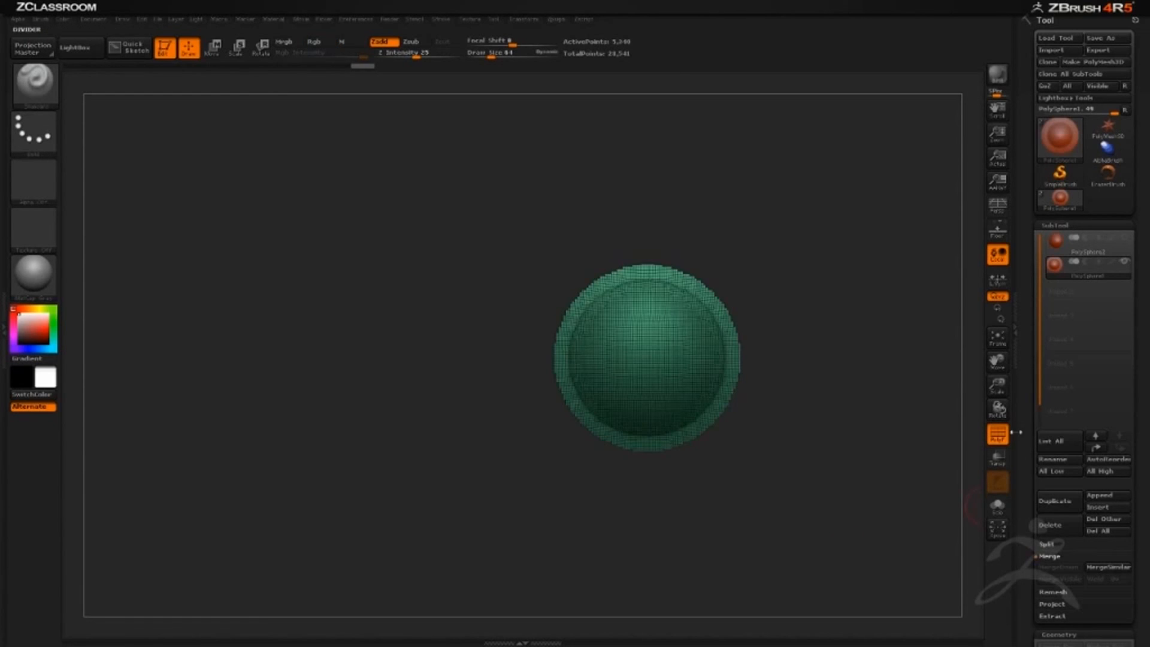
left_click_drag(929, 427, 974, 443)
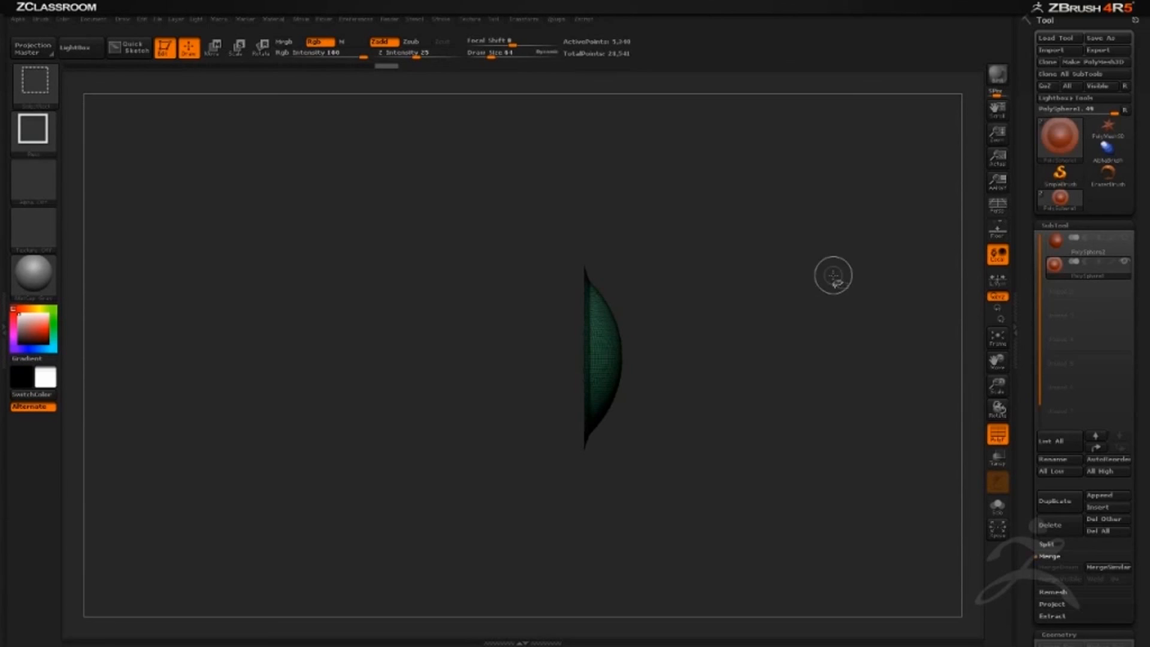
mouse_move(833, 275)
left_mouse_down()
mouse_move(868, 393)
mouse_move(834, 393)
mouse_move(855, 396)
mouse_move(920, 475)
mouse_move(867, 469)
mouse_move(876, 473)
left_mouse_up()
- Overlay the grouped mesh on the citrine pendant reference to compare the polygroup boundaries, and inspect the model from several angles
left_click_drag(919, 417, 891, 246, "alt")
left_click_drag(924, 8, 952, 7)
left_click_drag(793, 398, 864, 354, "alt")
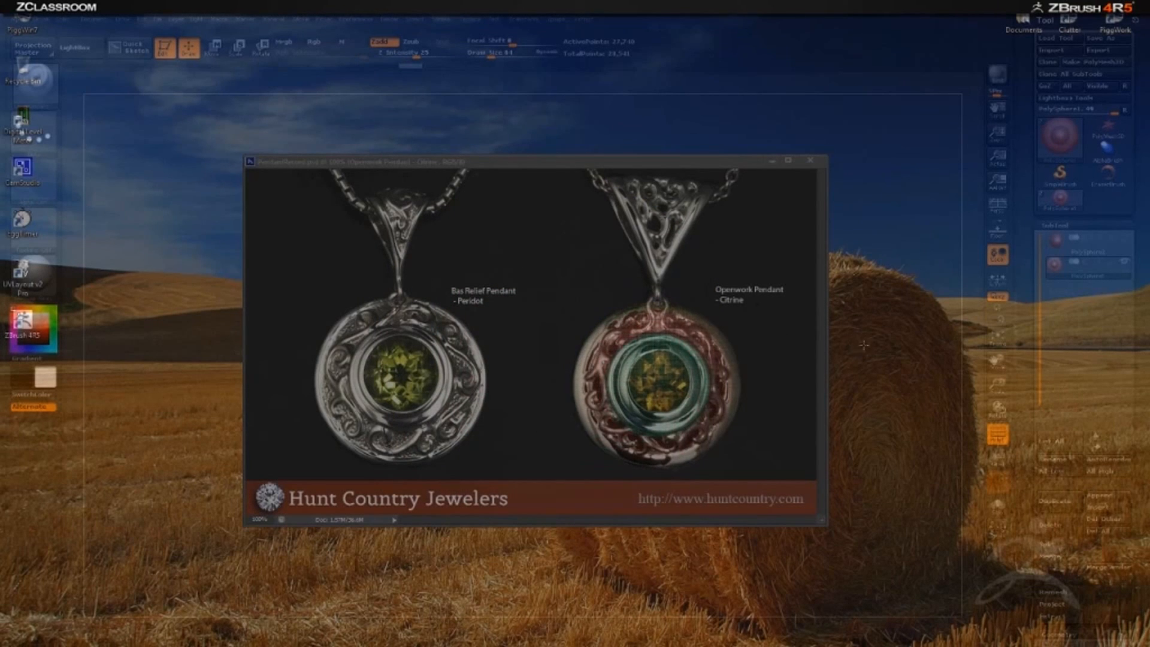
left_click_drag(949, 7, 926, 8)
left_click_drag(832, 348, 734, 430, "alt")
left_click_drag(734, 430, 629, 356)
left_click_drag(786, 362, 569, 270)
left_click_drag(708, 358, 605, 328)
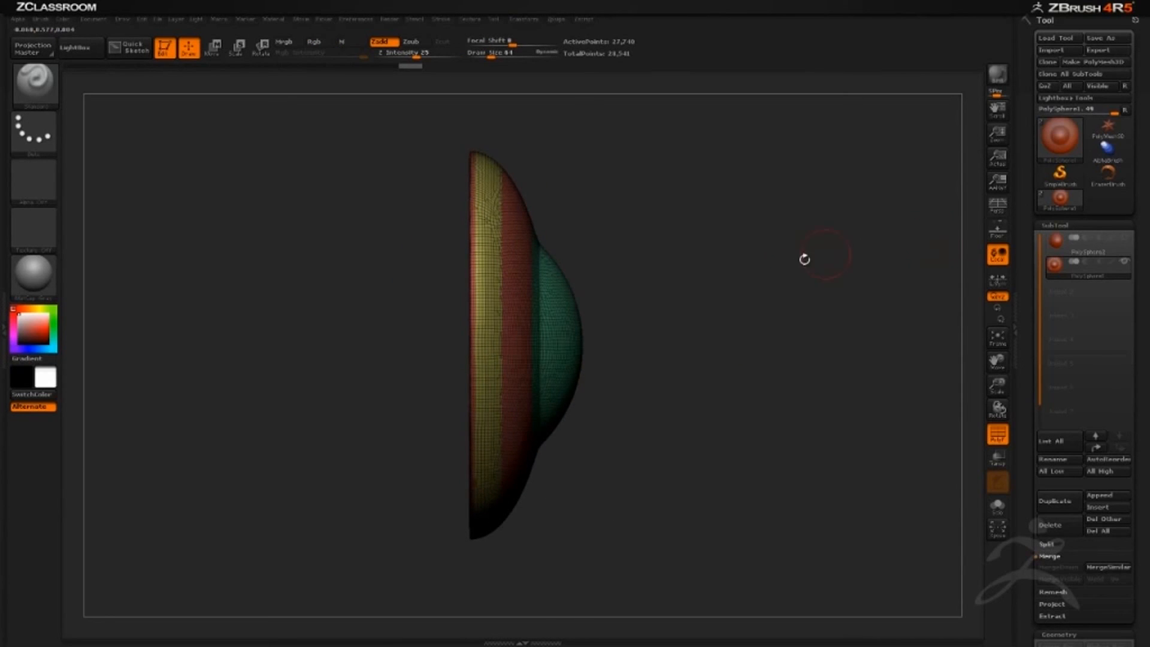
- Isolate the green dome polygroup and hide the narrow flange at its base with a rectangular hide selection in side view
left_click_drag(803, 260, 764, 273)
left_click(570, 331, "ctrl+shift")
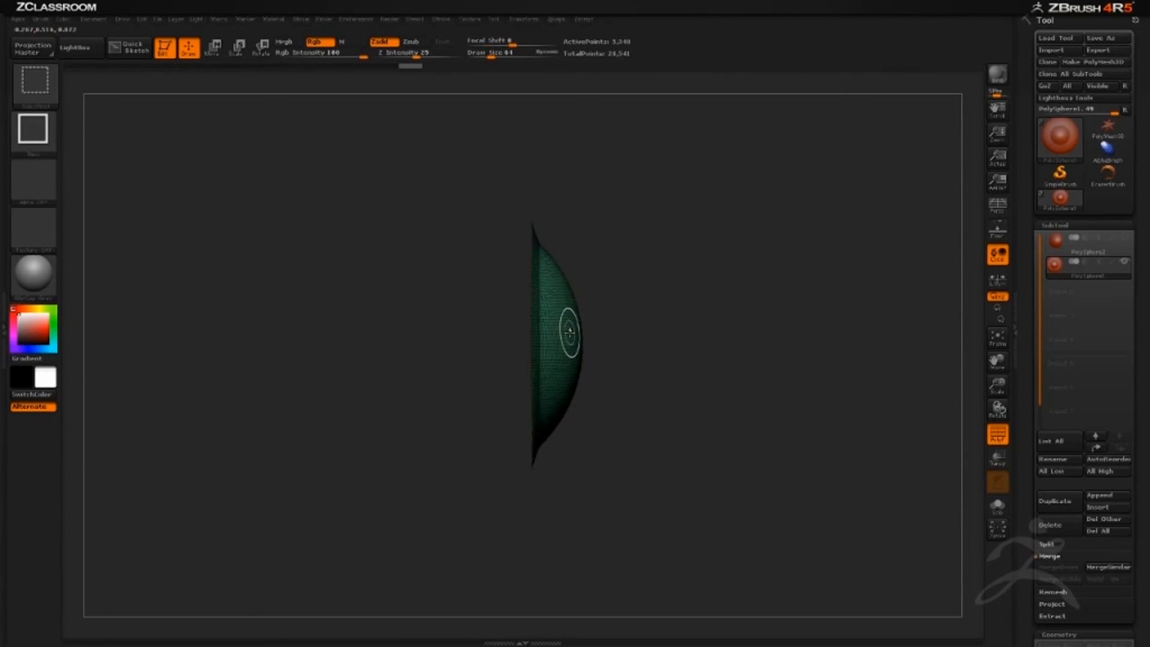
left_click_drag(805, 342, 671, 324)
left_click_drag(845, 306, 887, 303, "shift")
left_click_drag(455, 159, 541, 591, "ctrl+shift")
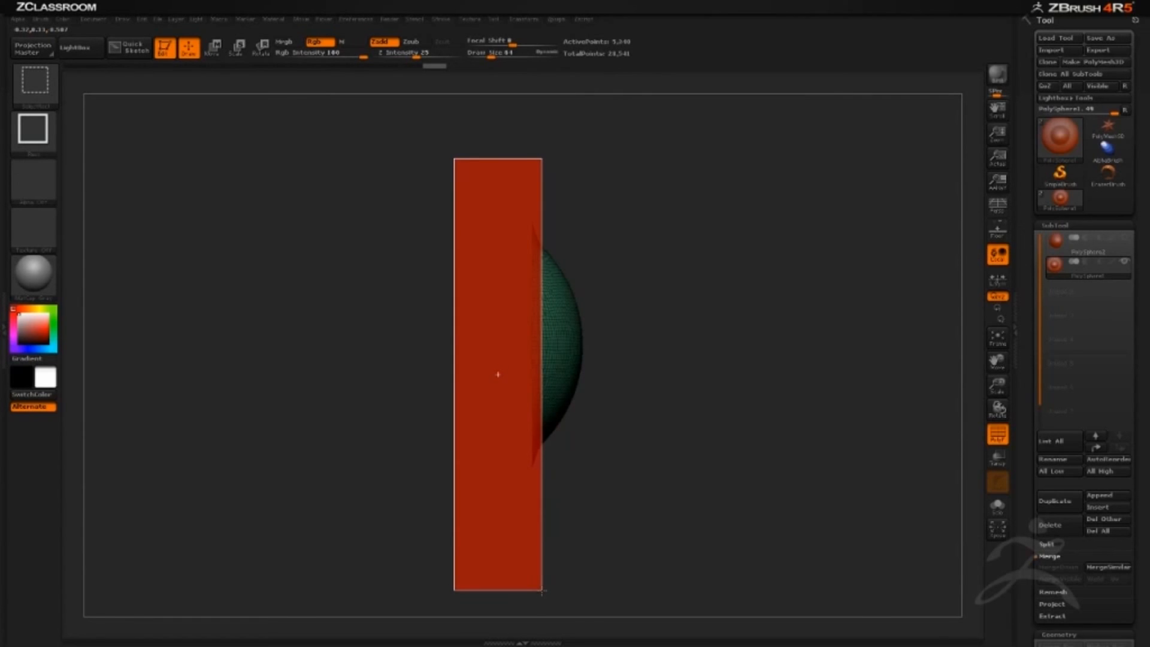
left_click_drag(542, 592, 542, 591, "ctrl+alt+shift")
left_click_drag(732, 475, 705, 457)
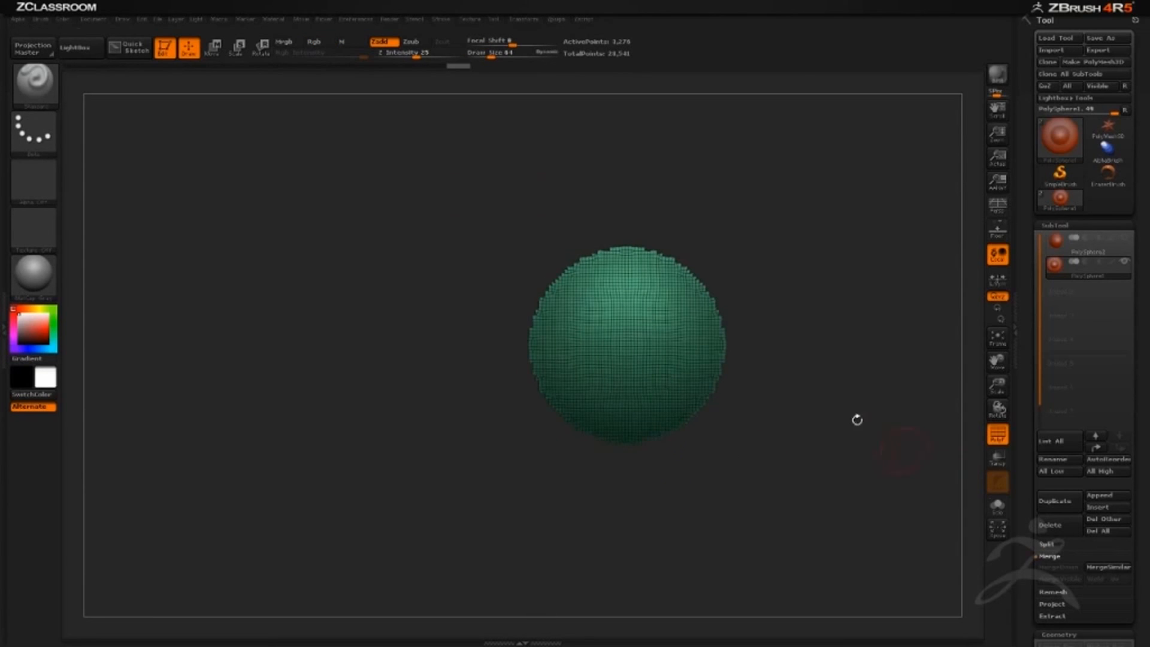
- Mask the visible dome, convert it into its own polygroup, and unhide the full pendant mesh framed in side view
mouse_move(469, 168)
left_mouse_down("ctrl")
mouse_move(817, 488)
mouse_move(824, 512)
mouse_move(863, 470)
mouse_move(874, 328)
mouse_move(850, 380)
mouse_move(891, 448)
mouse_move(869, 451)
mouse_move(987, 448)
left_mouse_up("ctrl")
key("ctrl+w")
left_click(881, 354, "ctrl+shift")
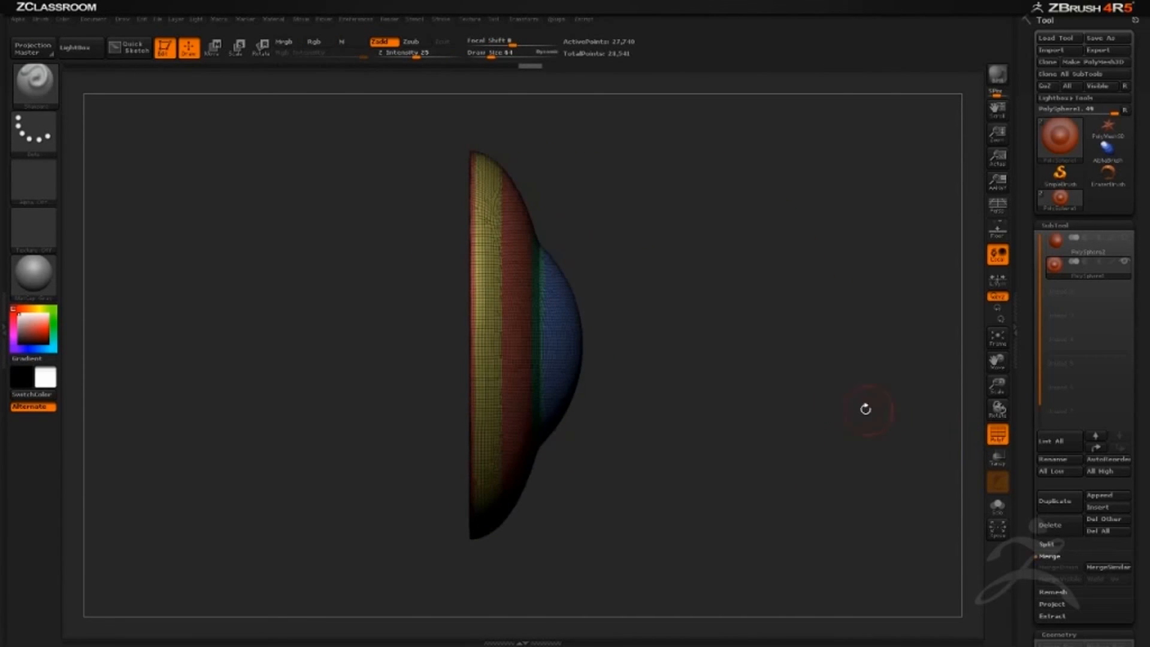
left_click_drag(770, 336, 671, 337)
left_click_drag(845, 371, 842, 330, "alt")
left_click_drag(841, 329, 887, 326, "shift")
key("f")
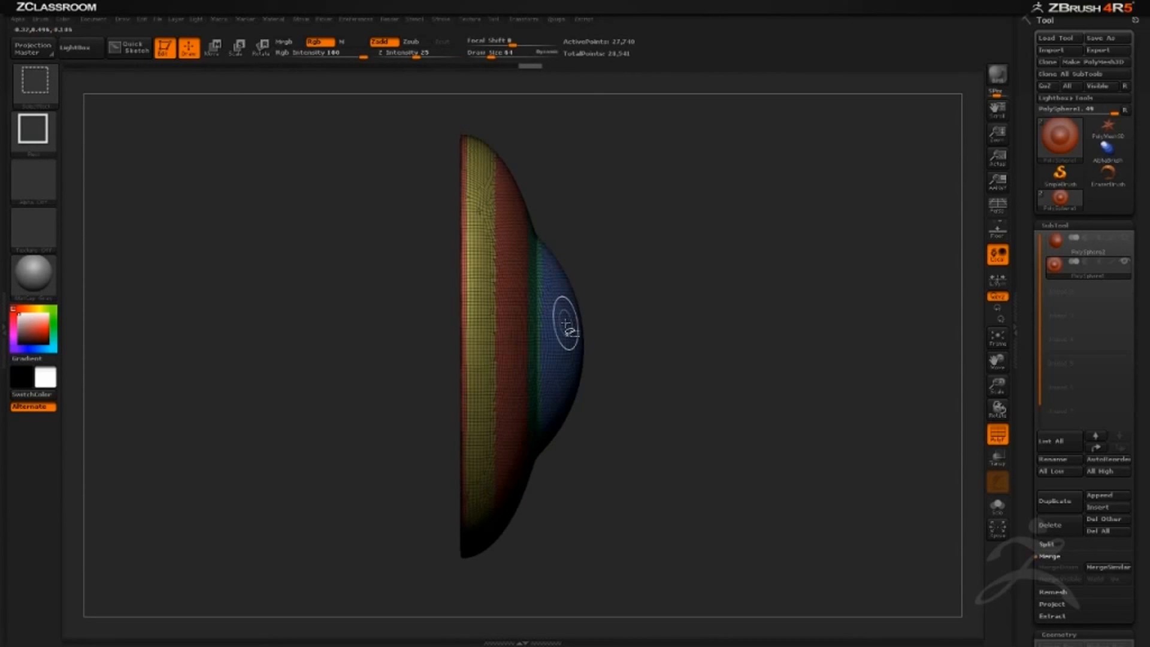
- Isolate the blue dome polygroup and hide its crown in side view, keeping only the ring at its base
left_click(569, 331, "ctrl+shift")
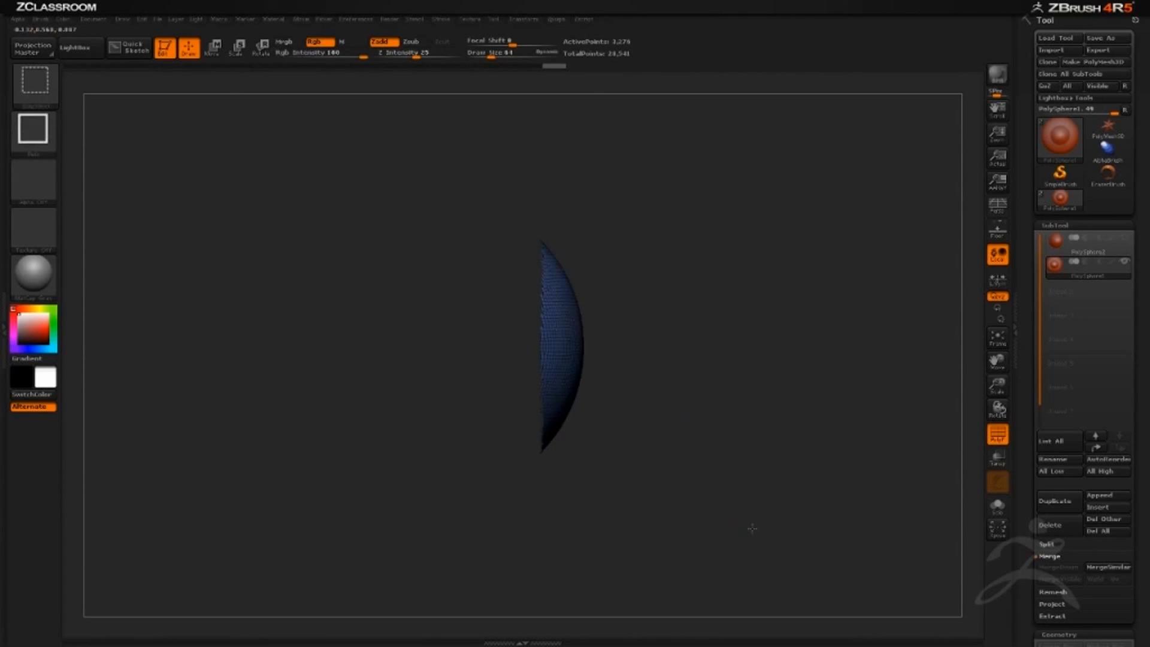
left_click_drag(772, 560, 556, 180, "ctrl+shift")
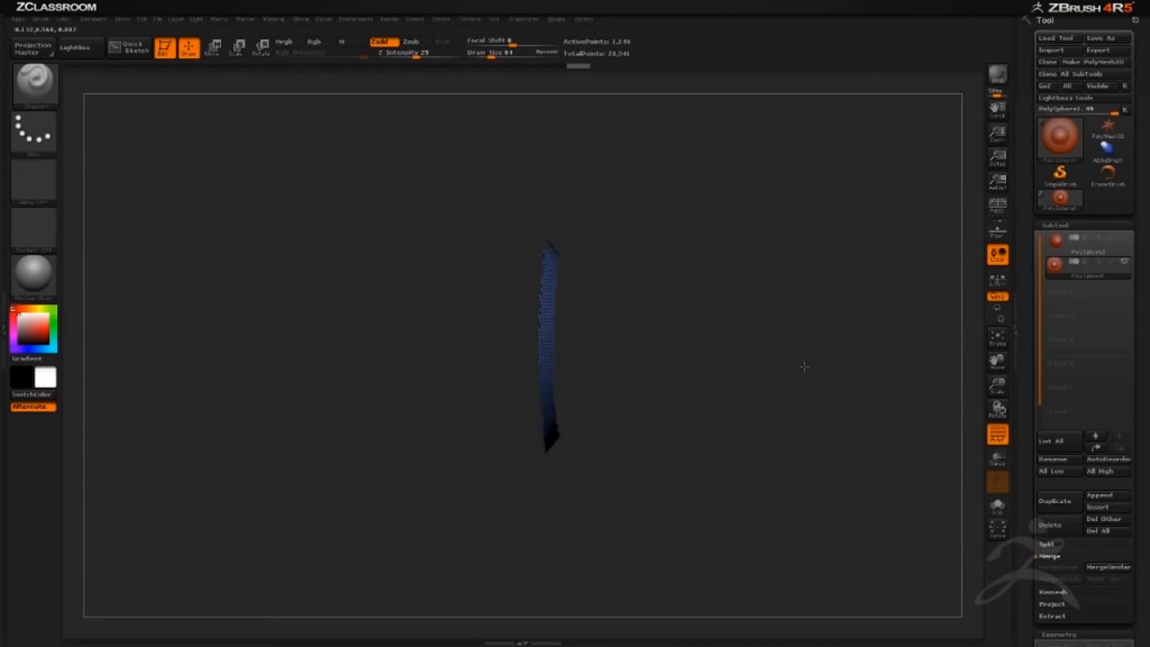
left_click_drag(804, 365, 760, 365)
- Mask the dome's base ring, convert it into its own polygroup, and unhide the whole pendant to view it from the front
left_click_drag(440, 173, 837, 604, "ctrl")
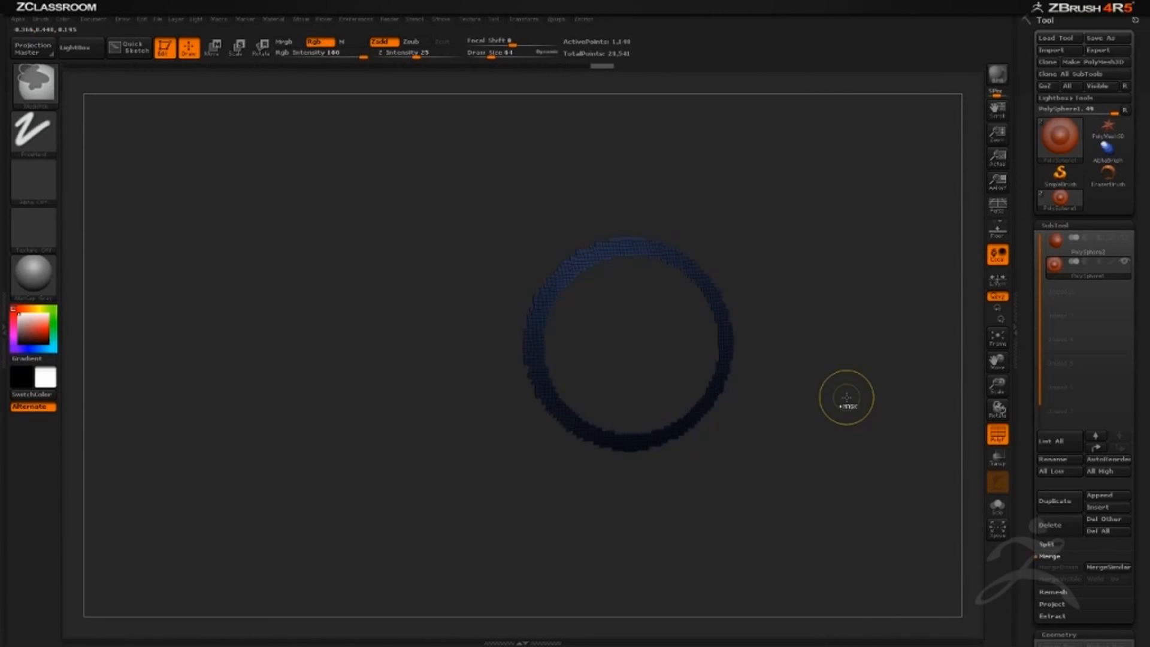
key("ctrl+w")
left_click_drag(851, 411, 868, 405)
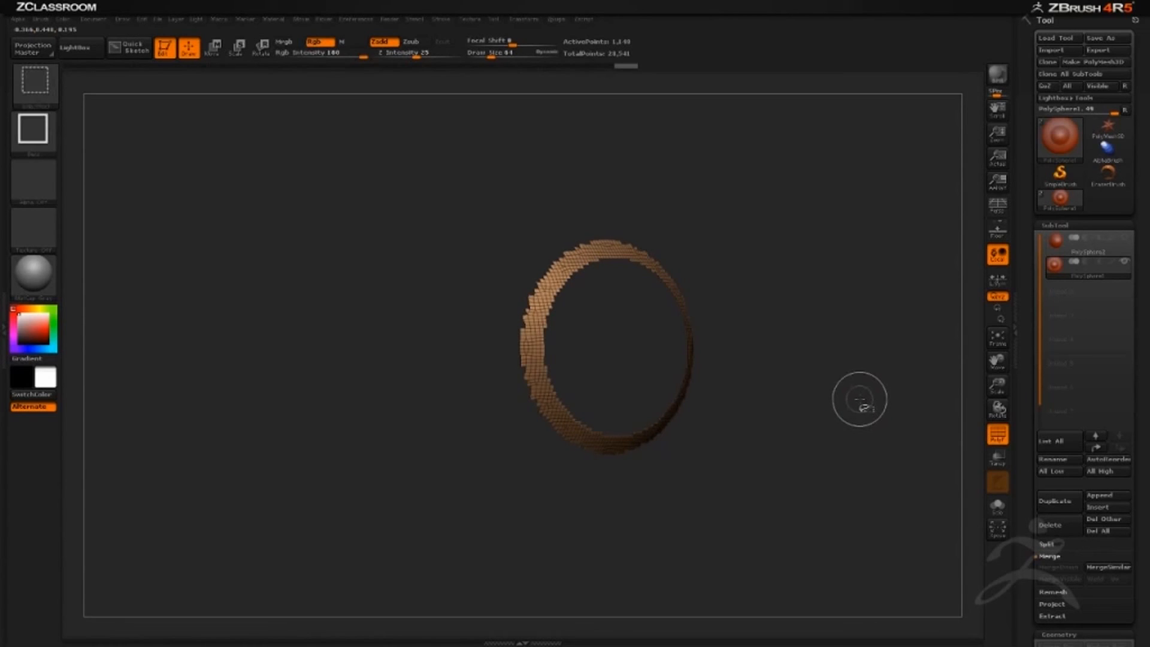
left_click(860, 399, "ctrl+shift")
left_click_drag(864, 483, 913, 464, "shift")
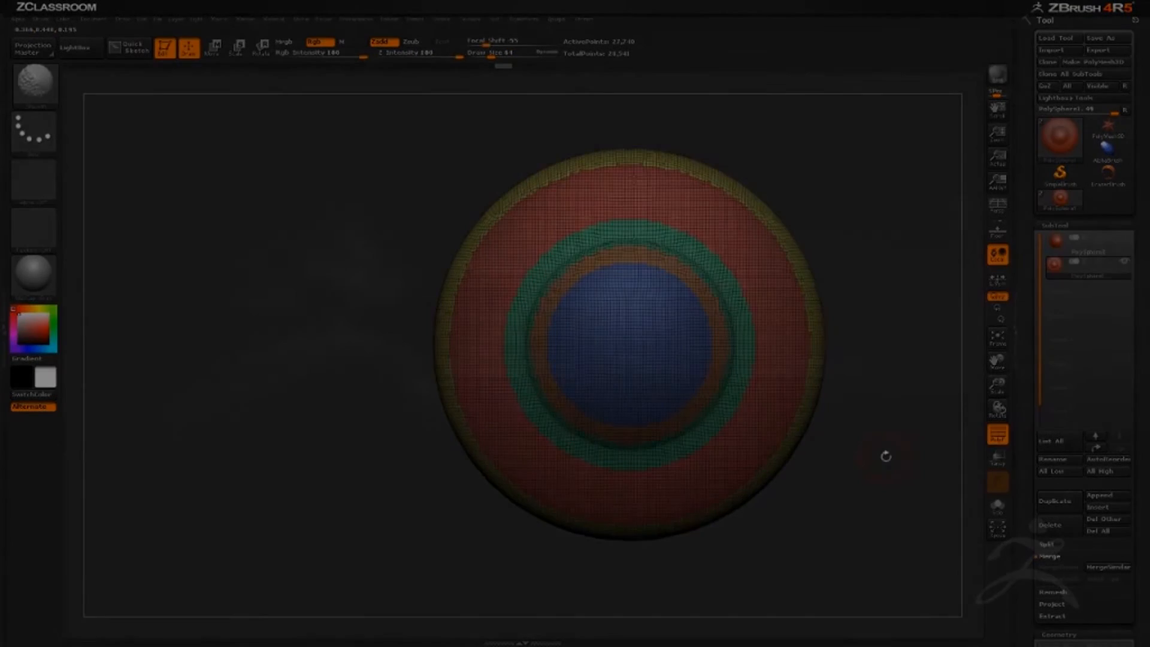